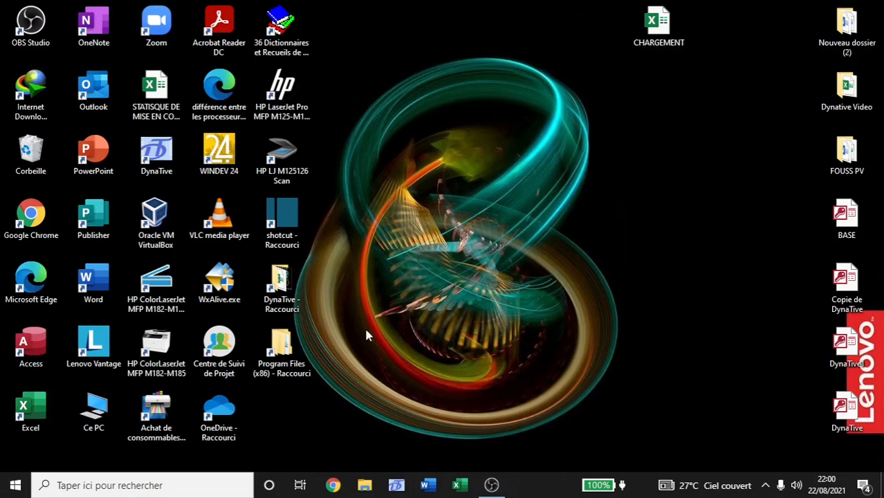
Launch DynaTive from its desktop shortcut.
{"action": "left_click", "coordinate": [156, 154]}
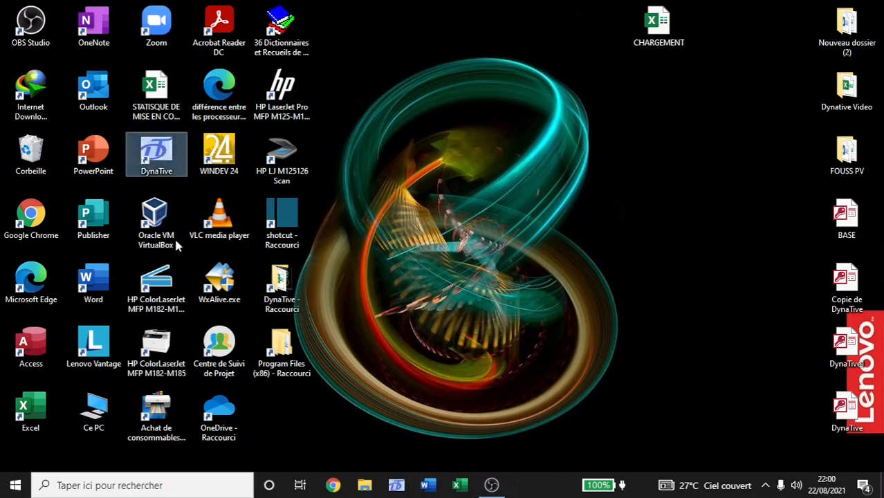
{"action": "double_click", "coordinate": [155, 154]}
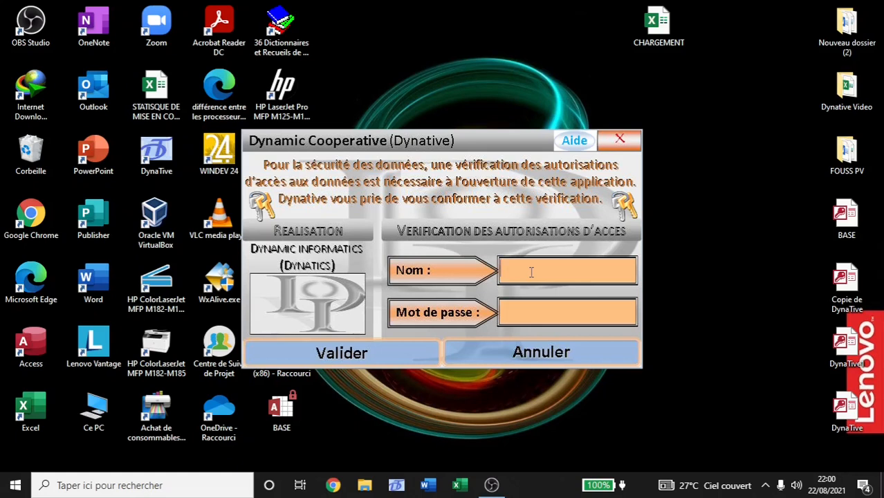
Log in to DynaTive with the user name and password.
{"action": "type", "text": "Amalaman"}
{"action": "key", "text": "Tab"}
{"action": "type", "text": "********"}
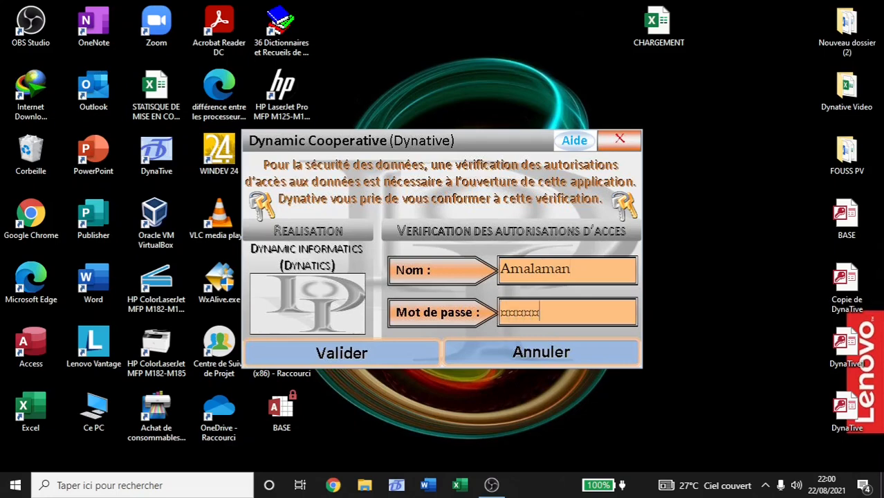
{"action": "key", "text": "Return"}
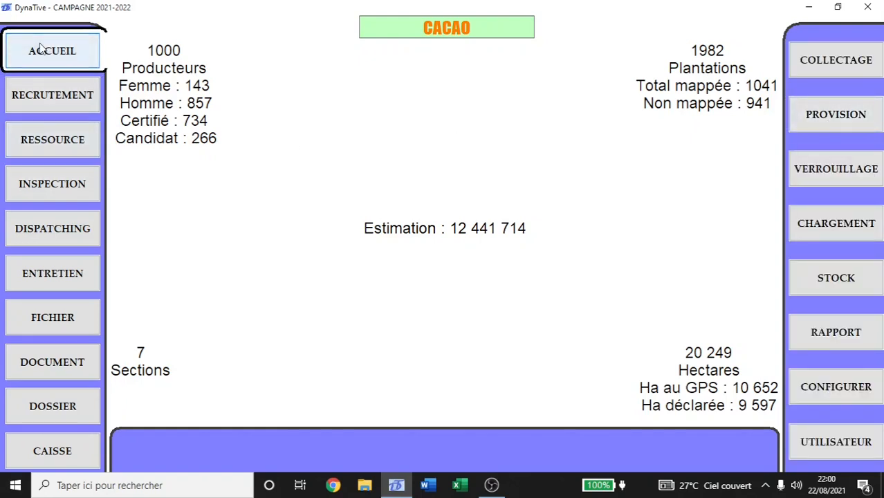
Expand PROVISION to offer ordinaire, rassemblée, importation and mise à jour.
{"action": "left_click", "coordinate": [831, 115]}
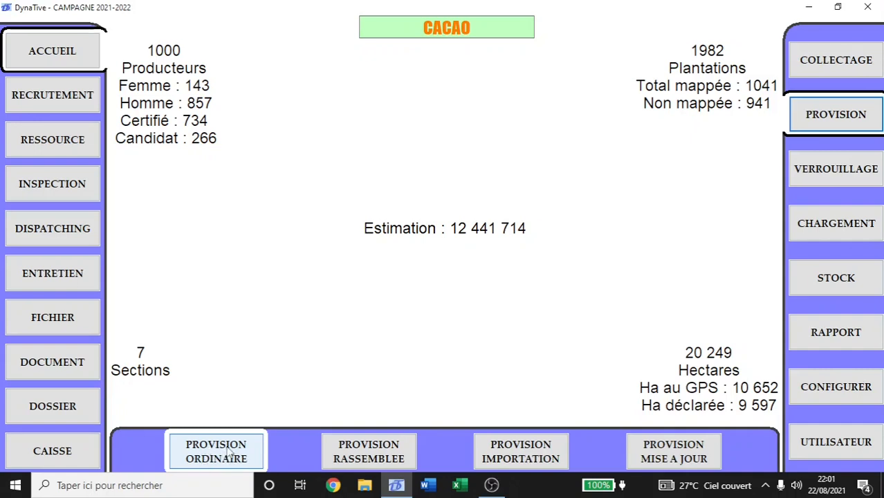
Open Provision ordinaire and choose section CAIRE to list its producers.
{"action": "left_click", "coordinate": [230, 452]}
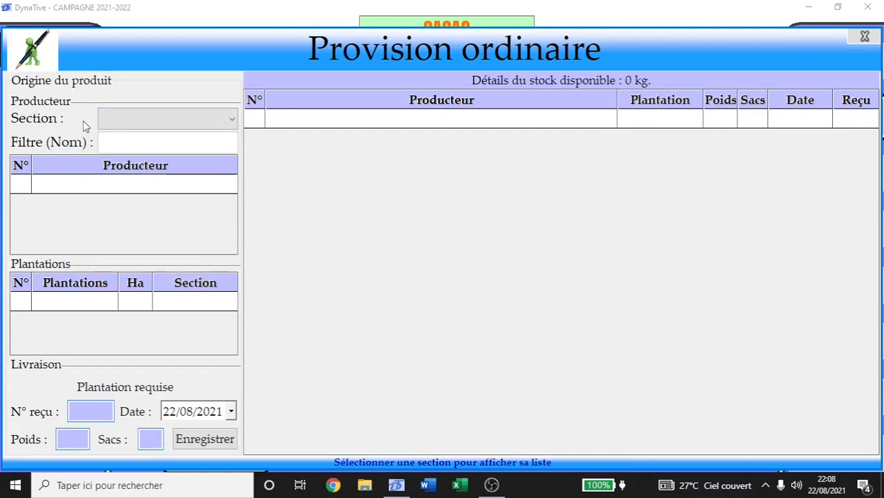
{"action": "left_click", "coordinate": [156, 119]}
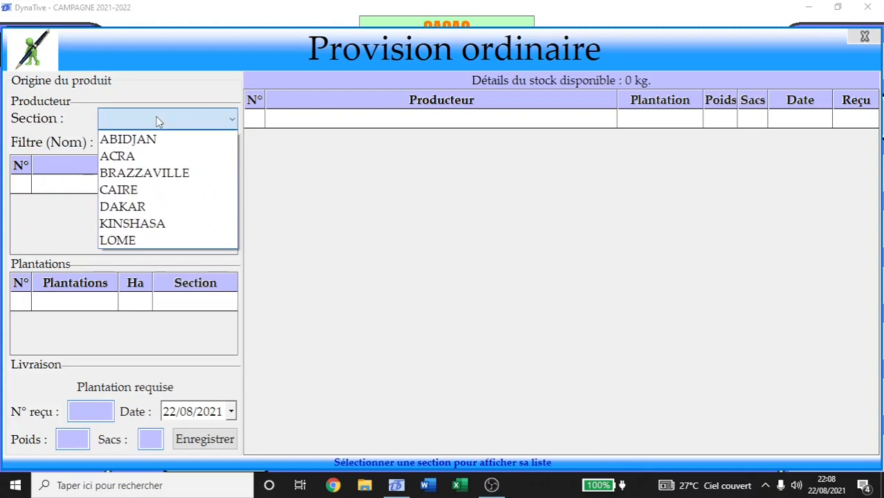
{"action": "left_click", "coordinate": [156, 118]}
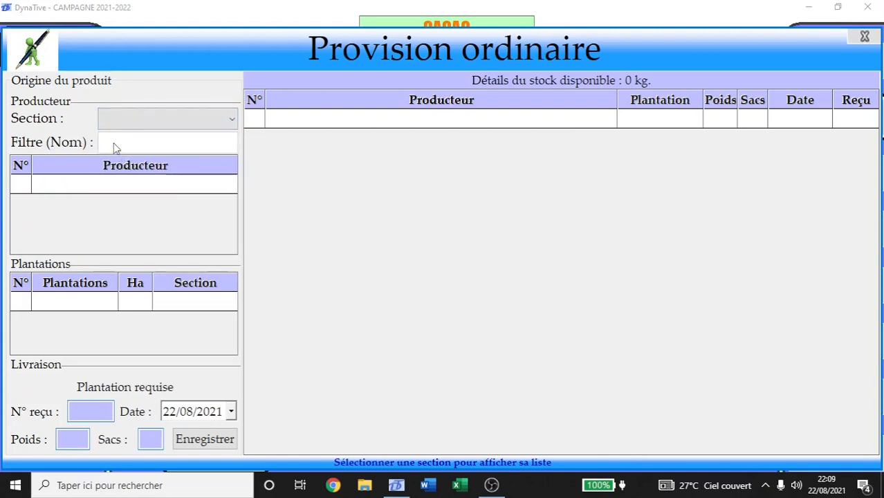
{"action": "left_click", "coordinate": [129, 121]}
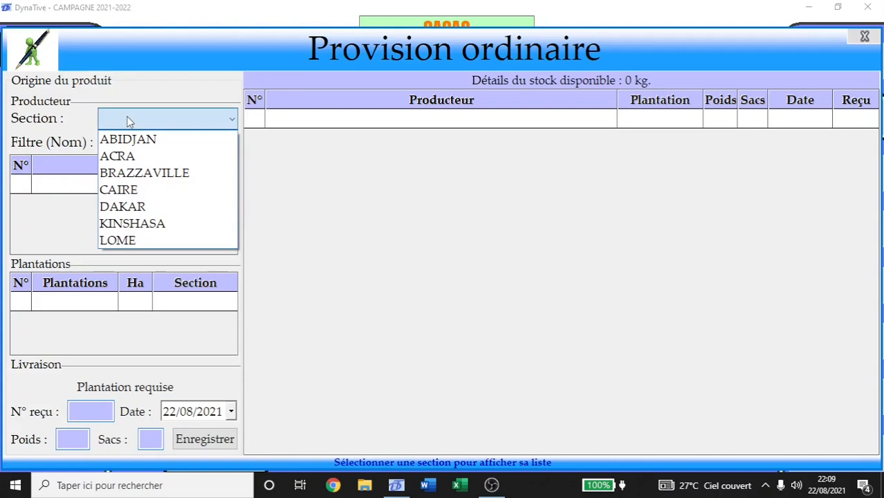
{"action": "left_click", "coordinate": [138, 191]}
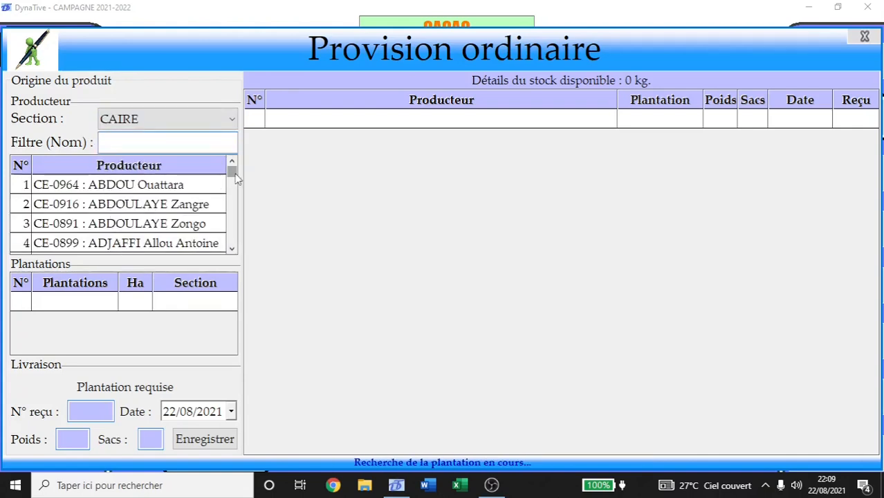
{"action": "mouse_move", "coordinate": [232, 175]}
{"action": "left_mouse_down"}
{"action": "mouse_move", "coordinate": [235, 247]}
{"action": "mouse_move", "coordinate": [232, 169]}
{"action": "left_mouse_up"}
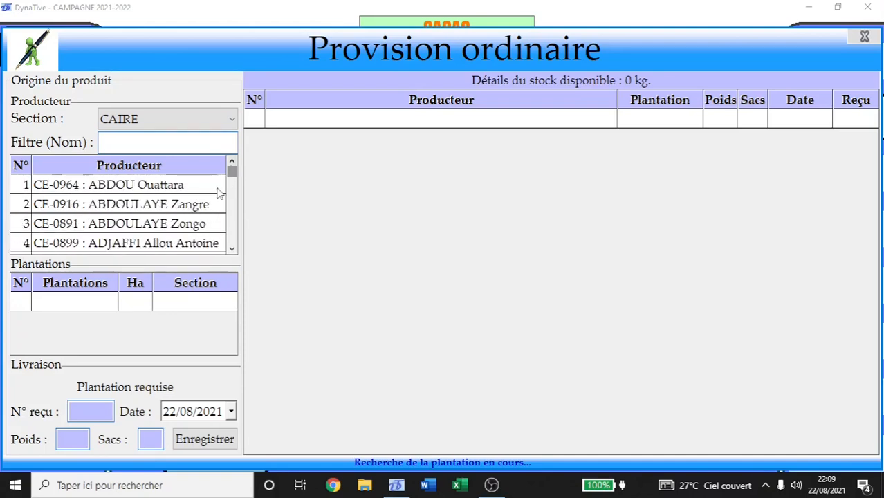
Select the third CAIRE producer and browse their plantations, including the 8,25 ha one.
{"action": "left_click", "coordinate": [164, 230]}
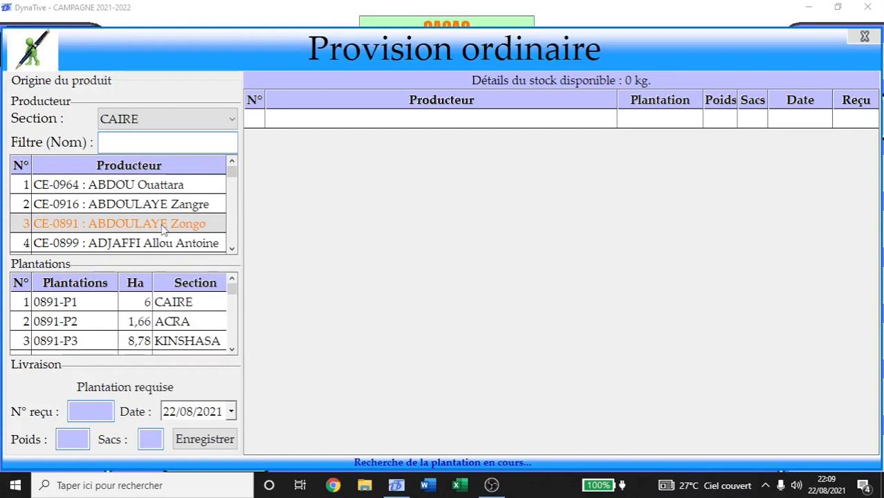
{"action": "left_click_drag", "start_coordinate": [232, 291], "coordinate": [232, 349]}
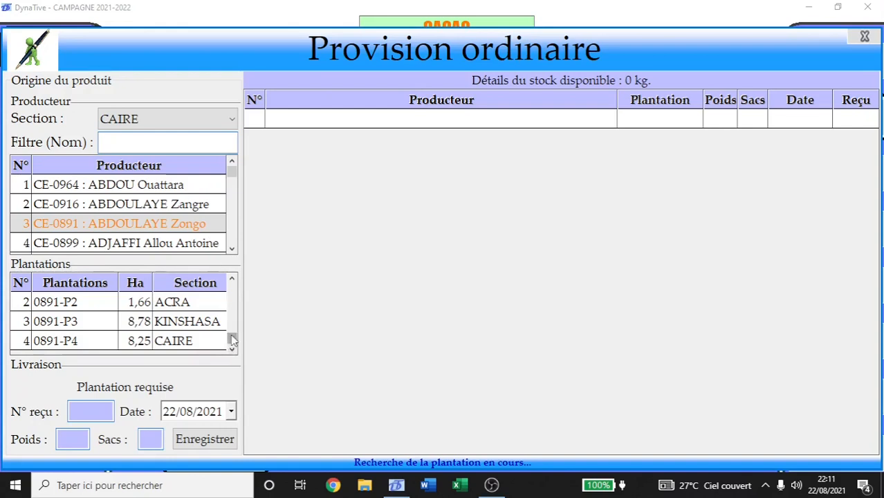
Scroll the plantations list back up to choose plantation 0891-P3.
{"action": "left_click_drag", "start_coordinate": [231, 340], "coordinate": [234, 283]}
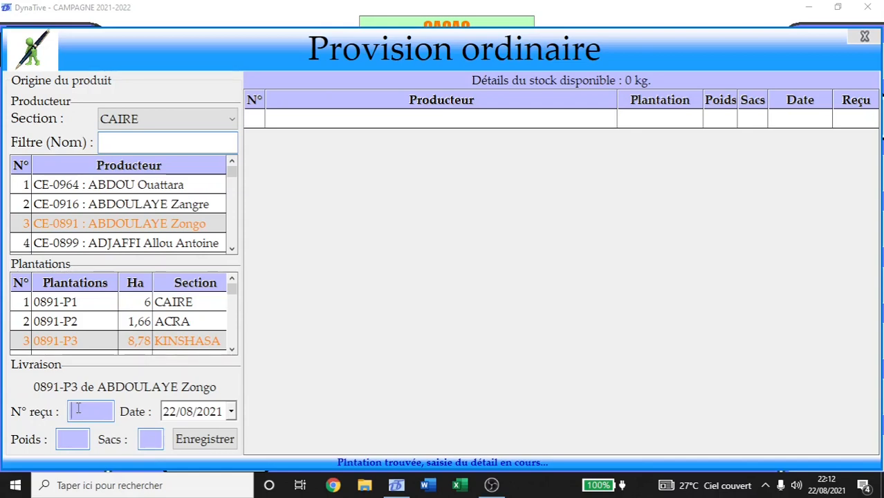
Record receipt 00001 as 600 kg in 8 sacks and save it to stock.
{"action": "type", "text": "00001"}
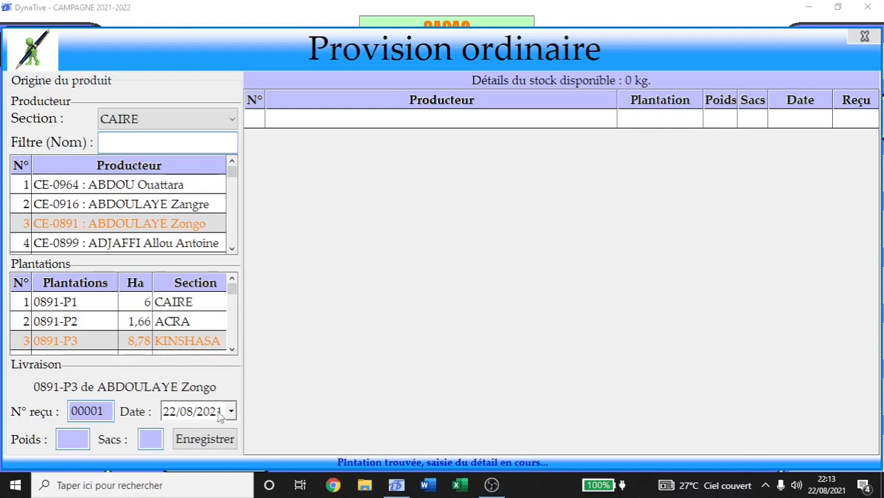
{"action": "left_click", "coordinate": [69, 439]}
{"action": "type", "text": "600"}
{"action": "left_click", "coordinate": [156, 443]}
{"action": "type", "text": "8"}
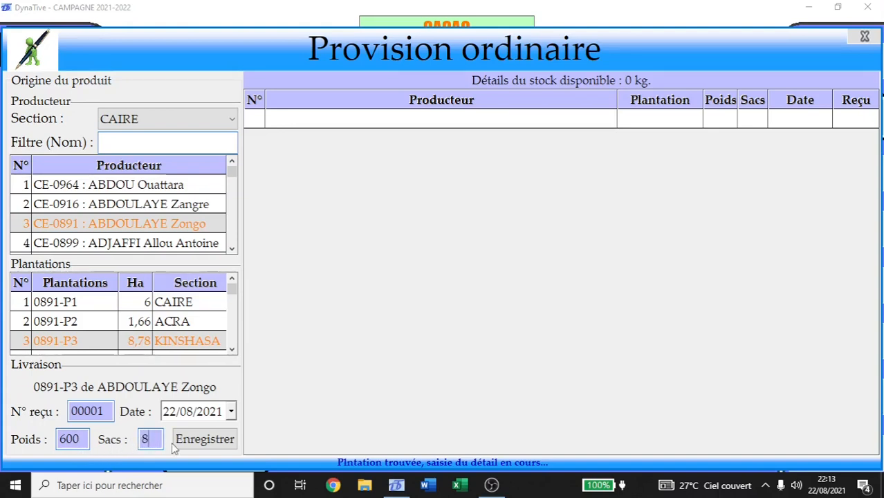
{"action": "left_click", "coordinate": [207, 440]}
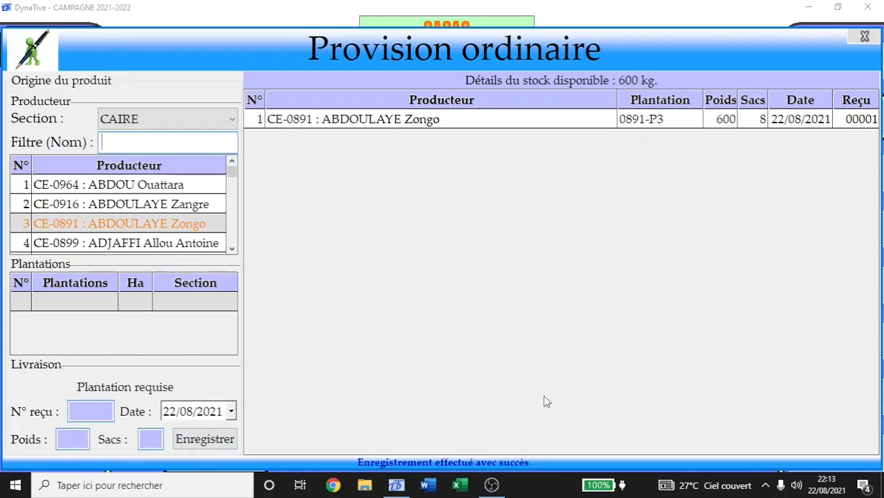
{"action": "left_click", "coordinate": [668, 121]}
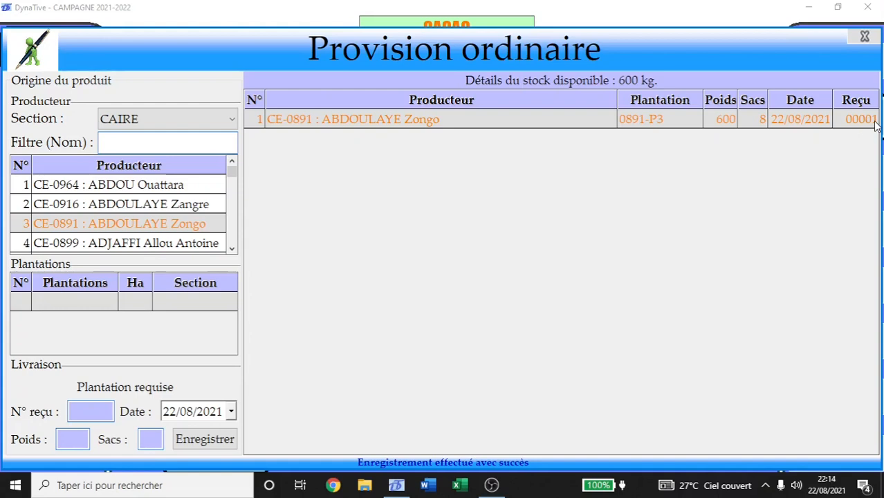
{"action": "left_click_drag", "start_coordinate": [232, 170], "coordinate": [240, 196]}
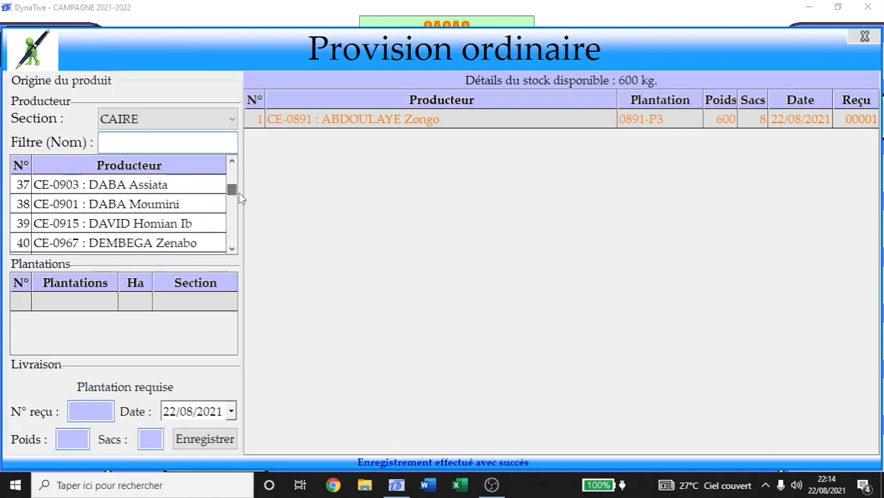
Choose the row-39 producer's plantation 0915-P1 and enter receipt 00002.
{"action": "left_click", "coordinate": [132, 227]}
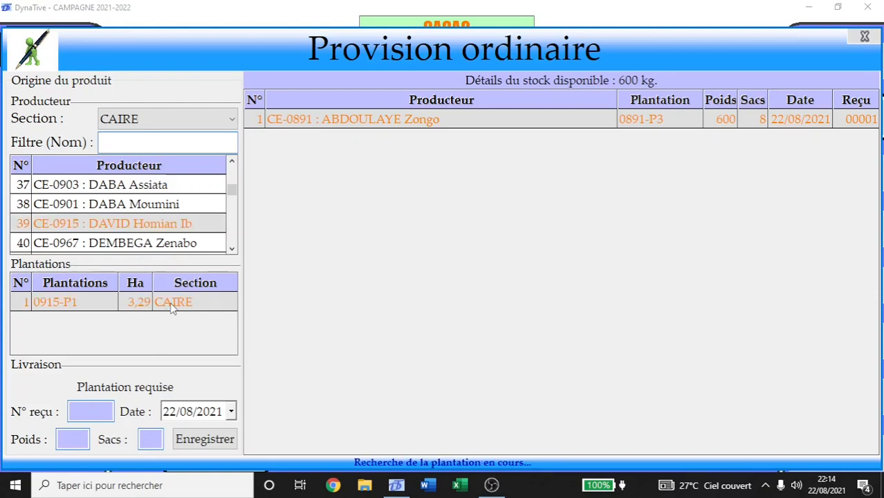
{"action": "left_click", "coordinate": [96, 301]}
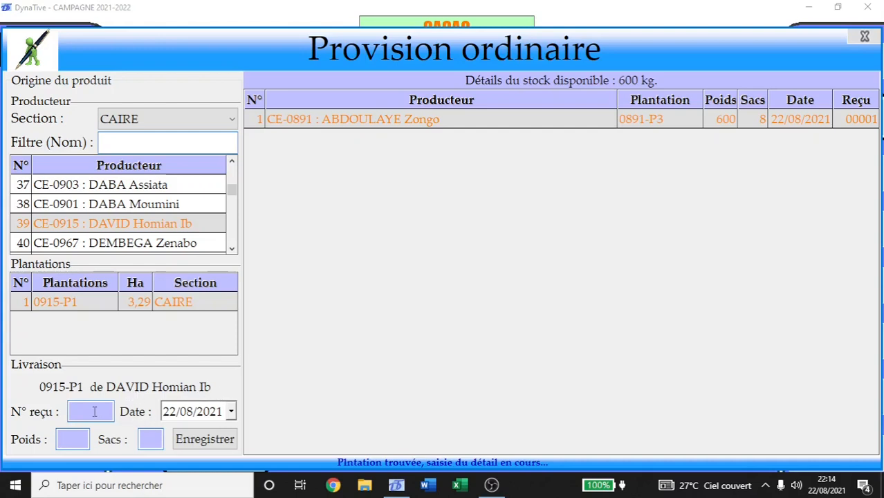
{"action": "type", "text": "00002"}
Date the delivery 21/08/2021 with 300 kg in 4 sacks and save it.
{"action": "left_click", "coordinate": [232, 413]}
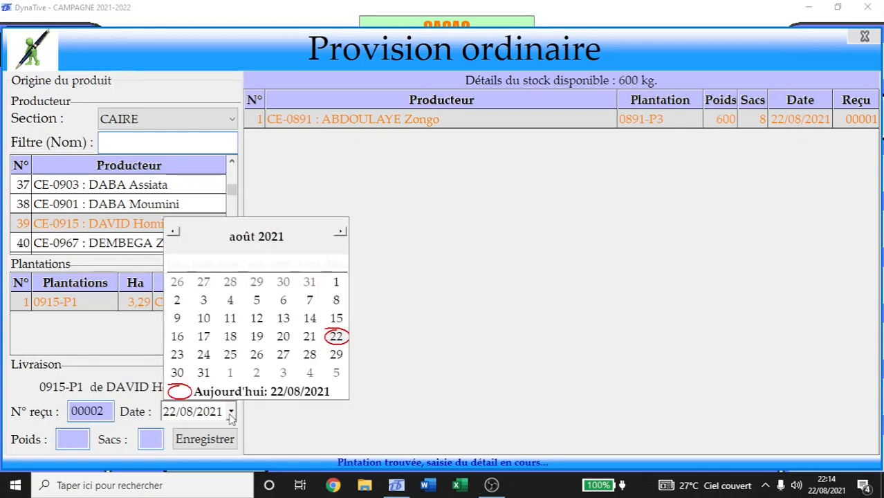
{"action": "left_click", "coordinate": [309, 336]}
{"action": "key", "text": "Tab"}
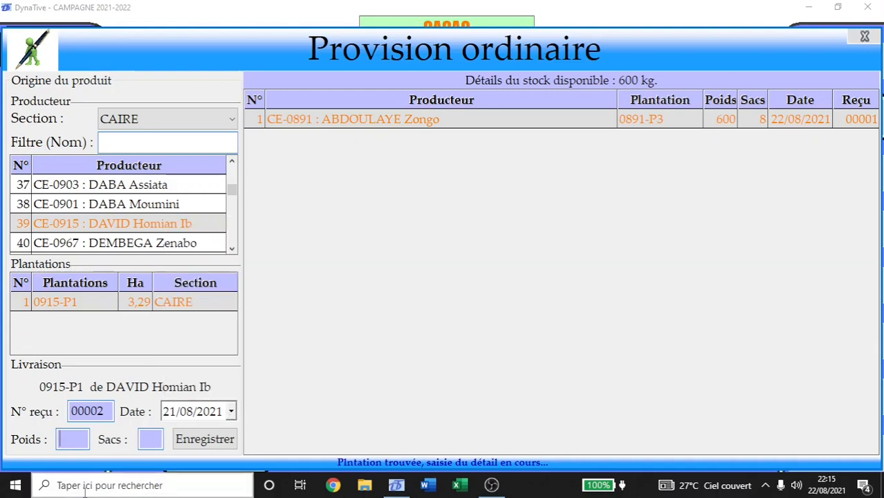
{"action": "type", "text": "300"}
{"action": "key", "text": "Tab"}
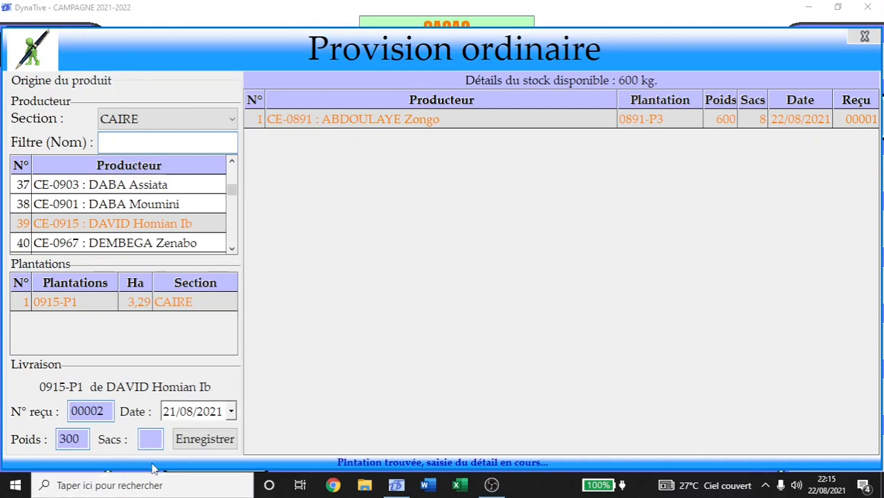
{"action": "type", "text": "4"}
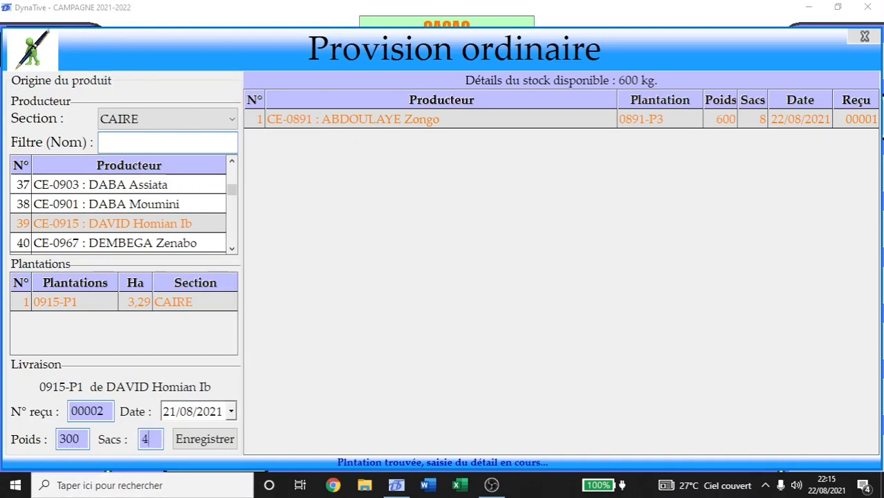
{"action": "left_click", "coordinate": [207, 443]}
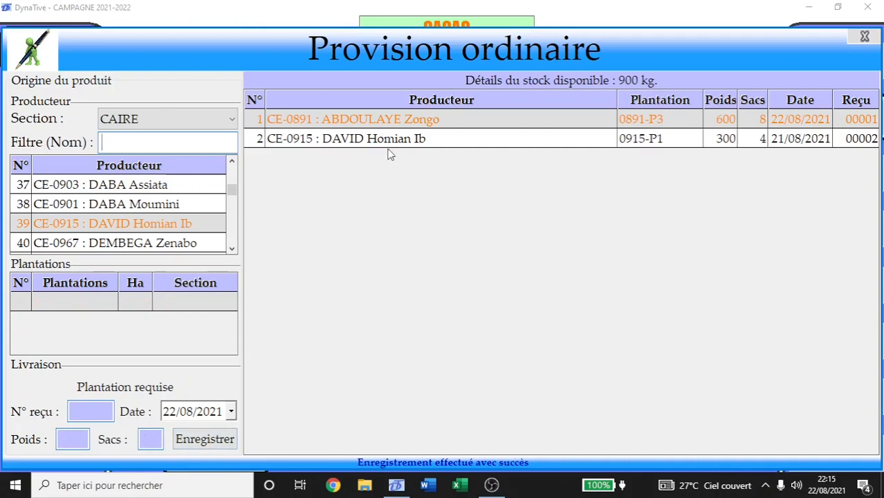
Pick the row-112 producer to list plantations 0888-P1, 0888-P2 and 0888-P3.
{"action": "left_click", "coordinate": [484, 140]}
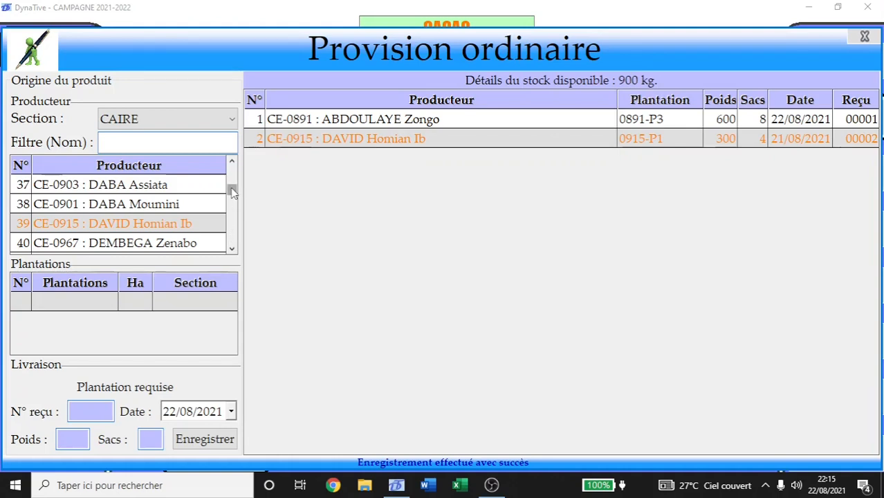
{"action": "left_click_drag", "start_coordinate": [233, 192], "coordinate": [233, 228]}
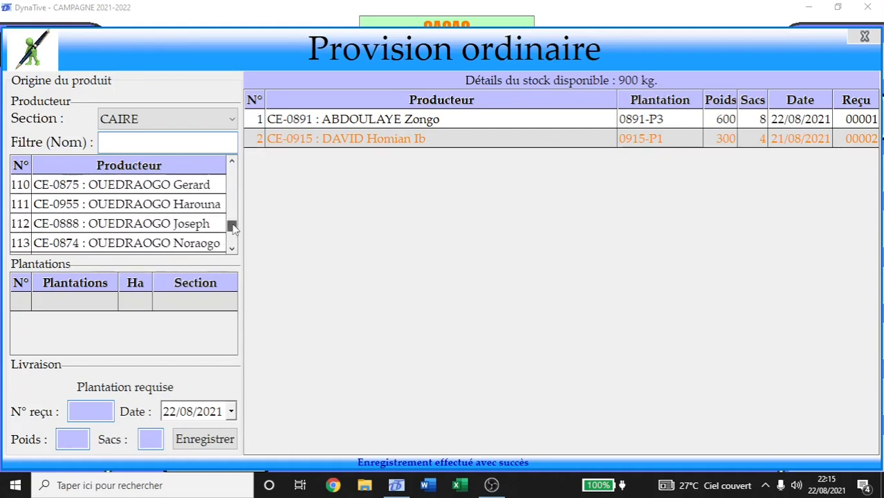
{"action": "left_click", "coordinate": [161, 229]}
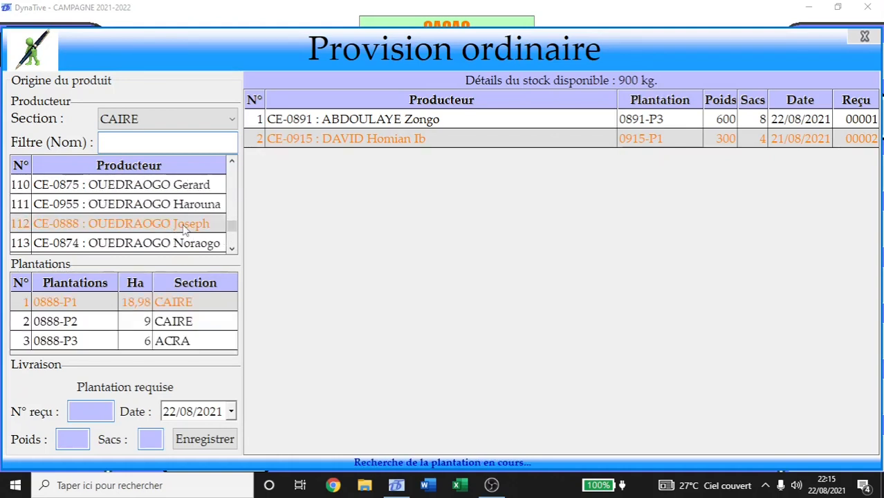
Record receipt 00003 for plantation 0888-P1: 748 kg, 10 sacks, dated 22/08/2021.
{"action": "left_click", "coordinate": [109, 303]}
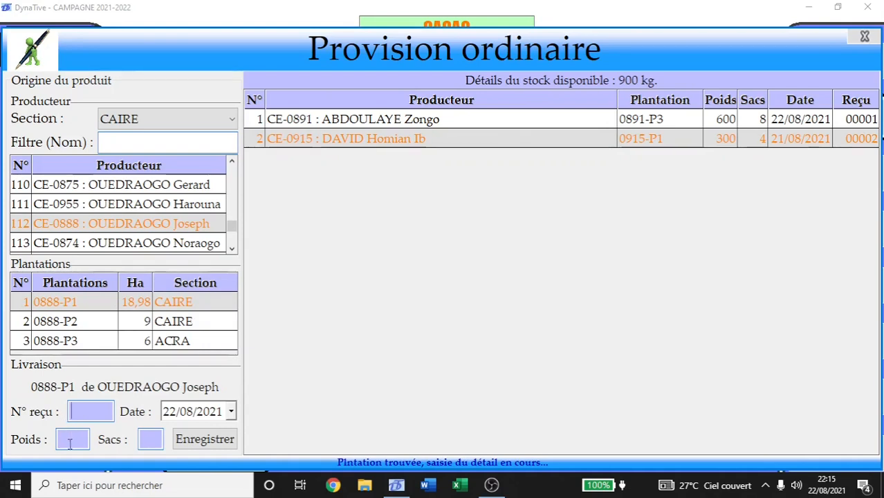
{"action": "type", "text": "00003"}
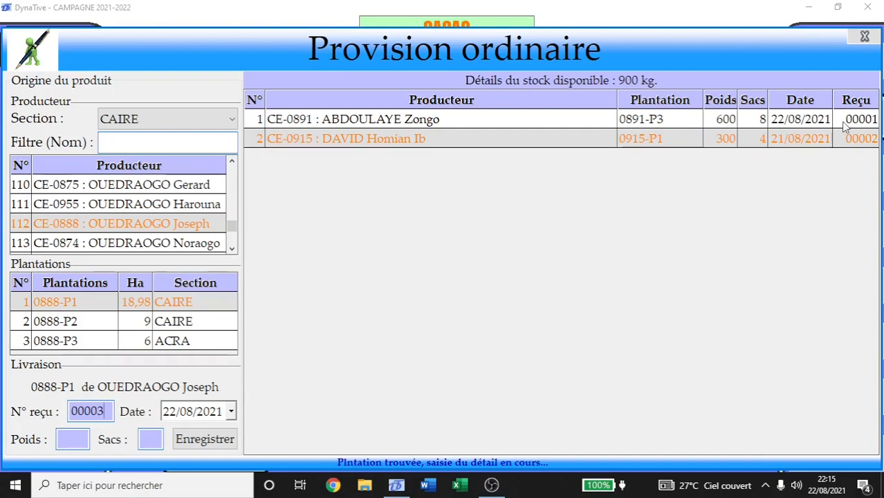
{"action": "left_click", "coordinate": [170, 412]}
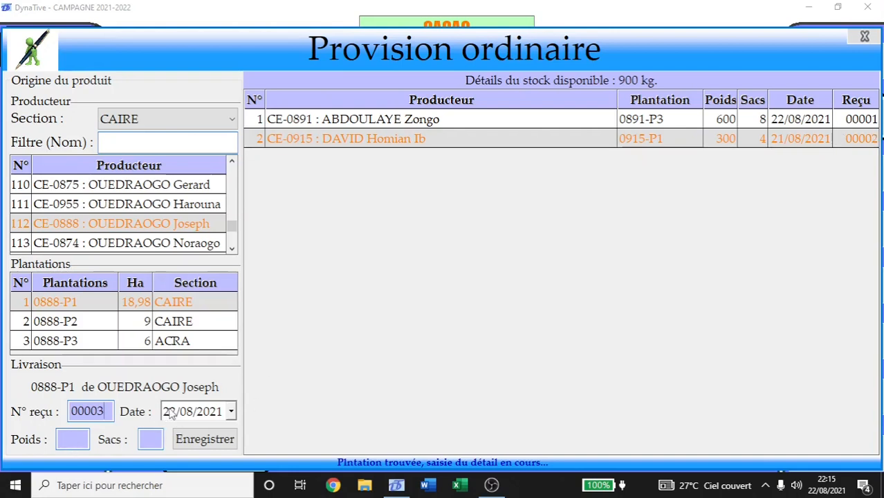
{"action": "left_click", "coordinate": [72, 436]}
{"action": "type", "text": "7"}
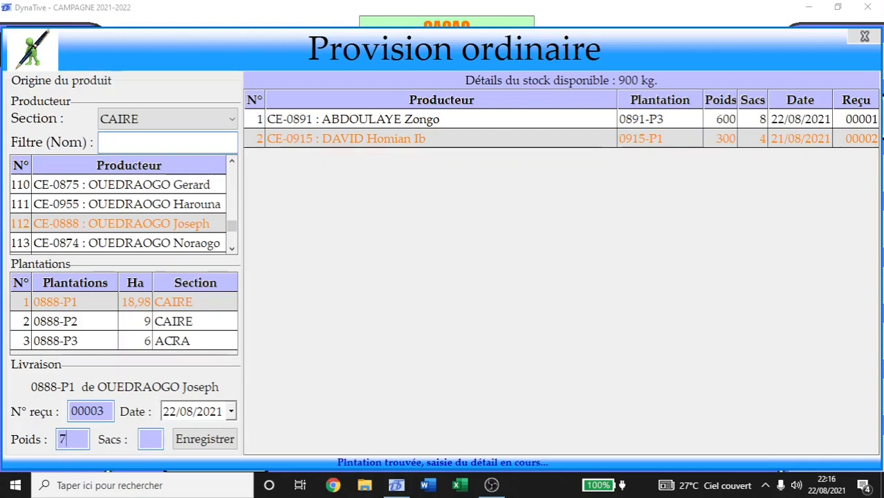
{"action": "type", "text": "4"}
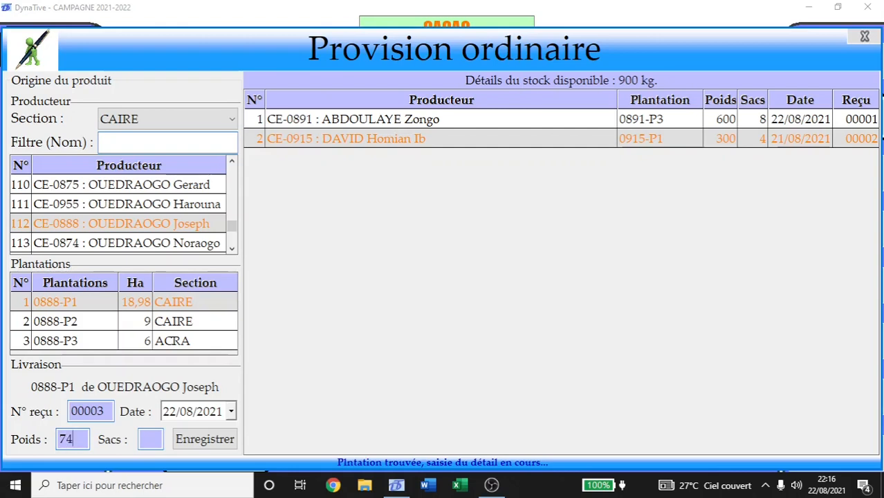
{"action": "type", "text": "8"}
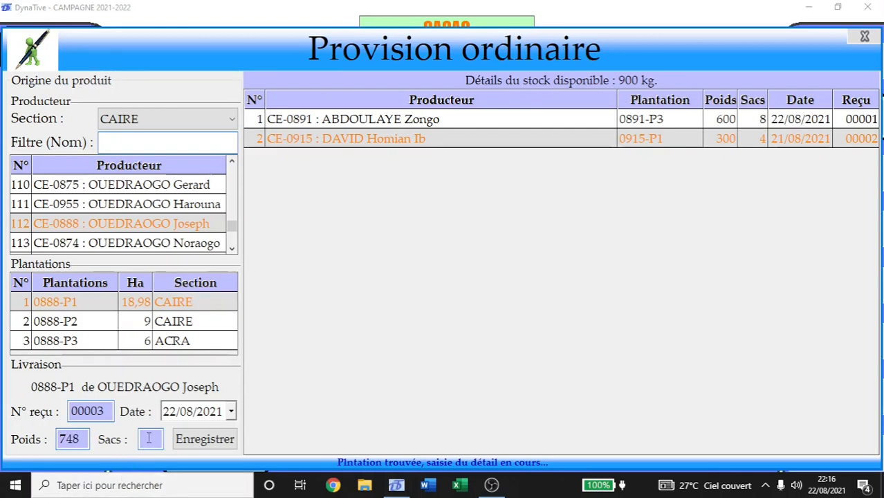
{"action": "type", "text": "10"}
{"action": "left_click", "coordinate": [205, 439]}
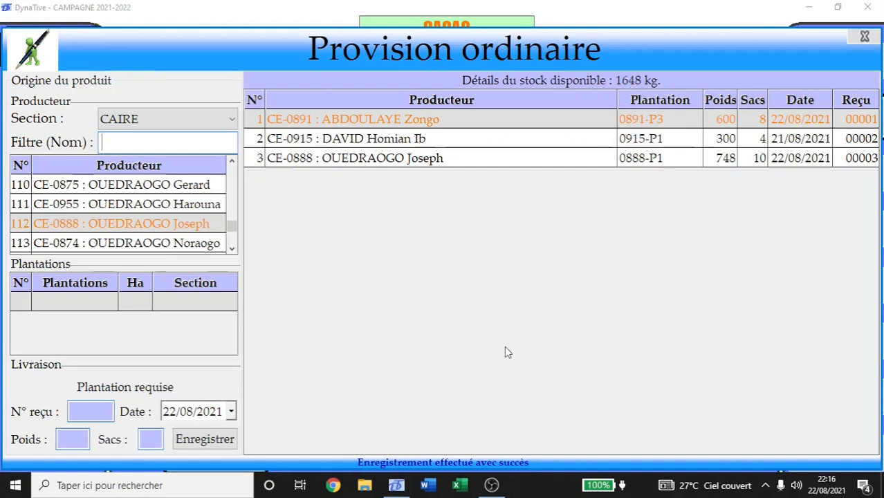
{"action": "left_click_drag", "start_coordinate": [232, 226], "coordinate": [236, 217]}
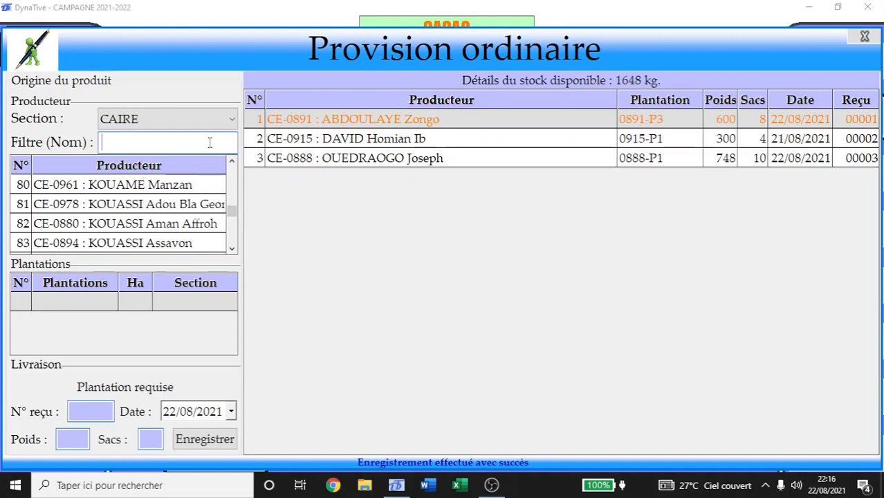
{"action": "left_click_drag", "start_coordinate": [234, 216], "coordinate": [236, 199]}
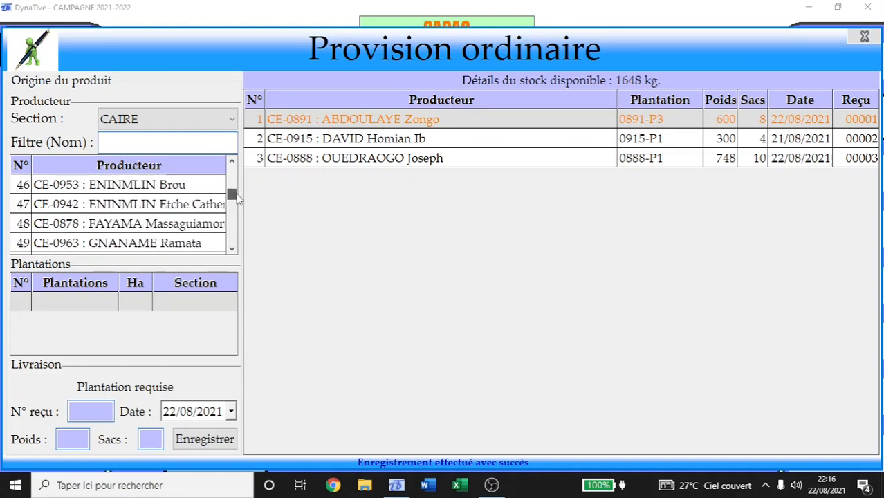
{"action": "mouse_move", "coordinate": [237, 199]}
{"action": "left_mouse_down"}
{"action": "mouse_move", "coordinate": [235, 183]}
{"action": "mouse_move", "coordinate": [234, 251]}
{"action": "mouse_move", "coordinate": [235, 173]}
{"action": "mouse_move", "coordinate": [239, 215]}
{"action": "left_mouse_up"}
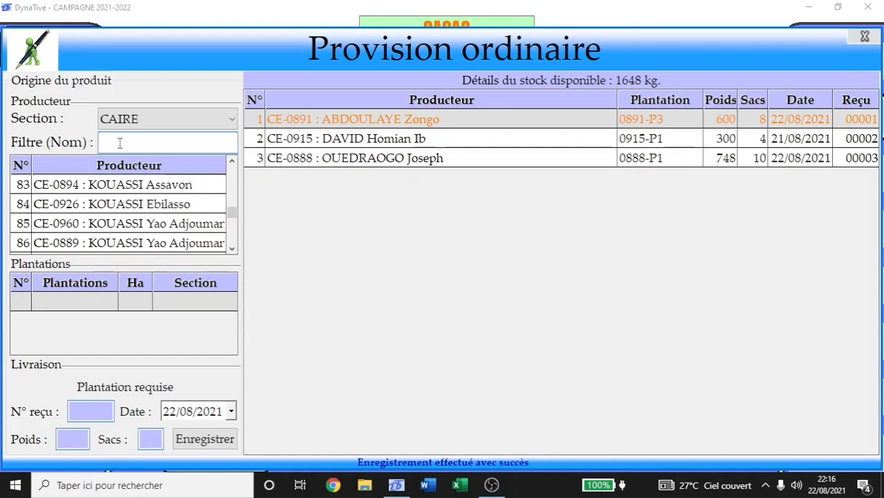
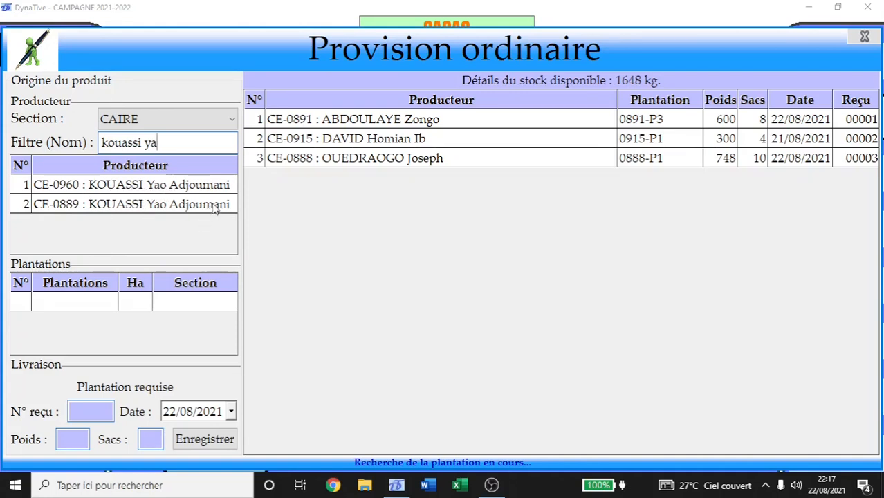
Filter producers by name, compare the two matches, and pick the first match's plantation 0960-P1 (11,16 ha, CAIRE).
{"action": "left_click", "coordinate": [76, 204]}
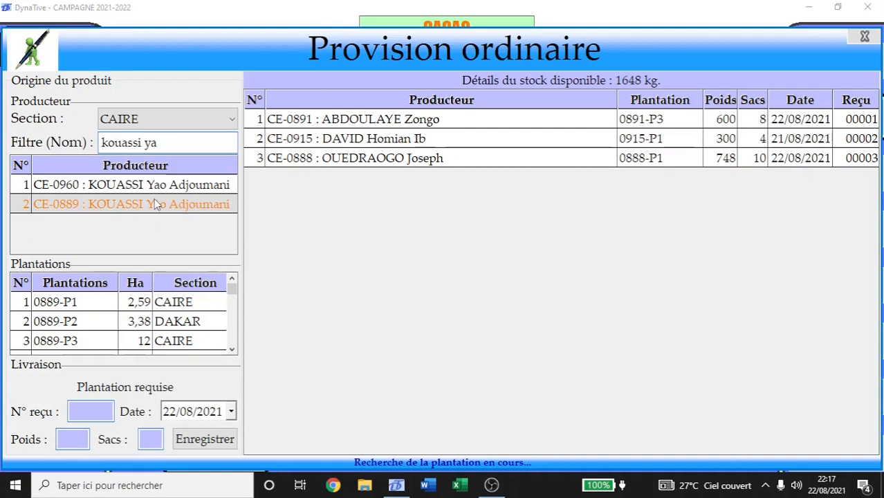
{"action": "left_click", "coordinate": [164, 188]}
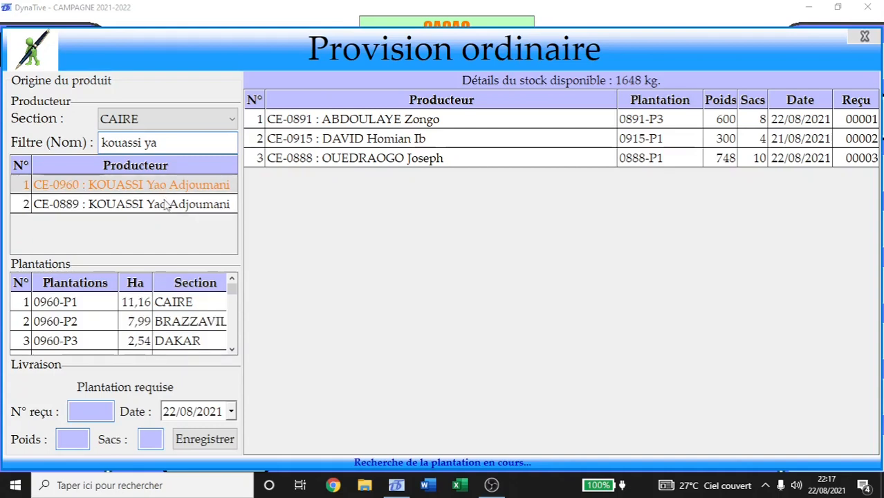
{"action": "left_click", "coordinate": [165, 205]}
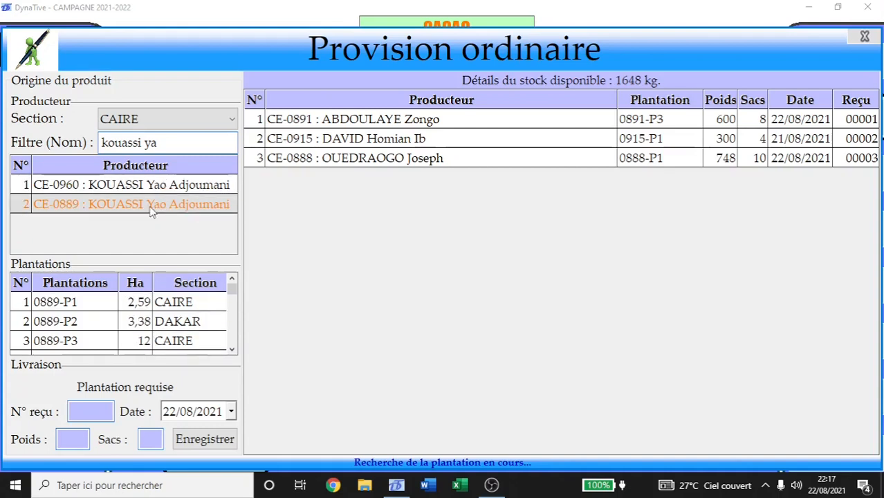
{"action": "left_click", "coordinate": [81, 190]}
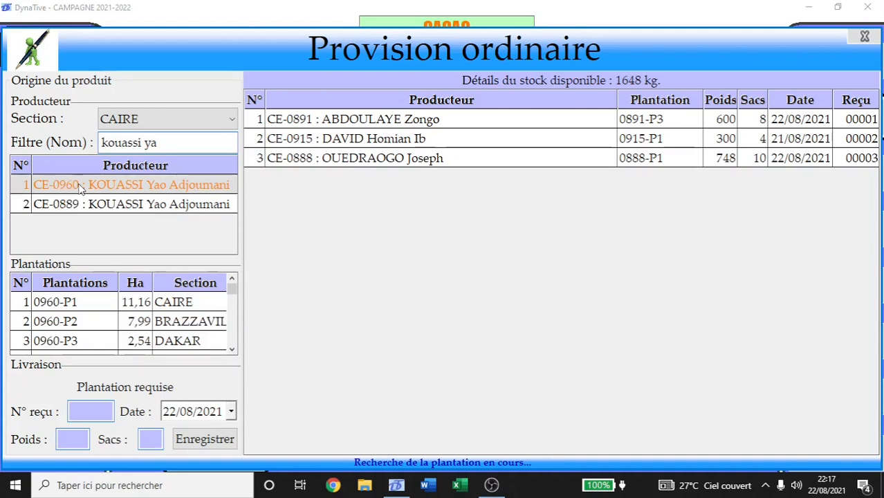
{"action": "left_click", "coordinate": [139, 207]}
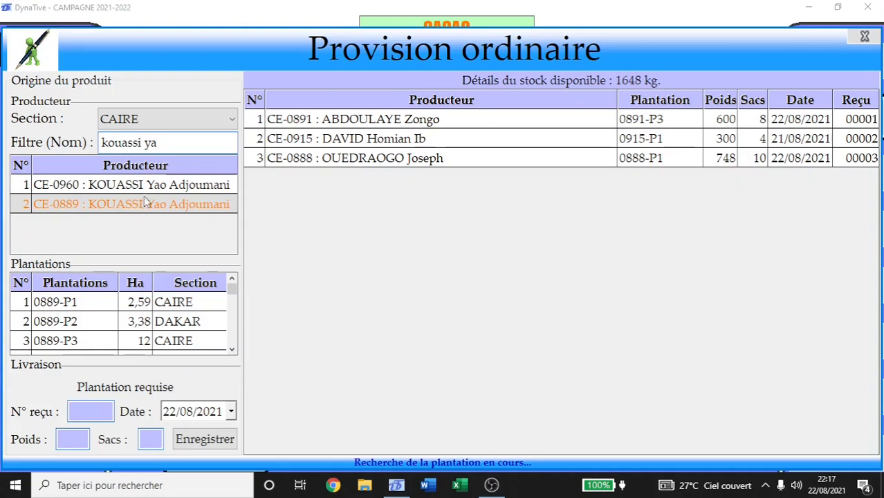
{"action": "left_click", "coordinate": [145, 189]}
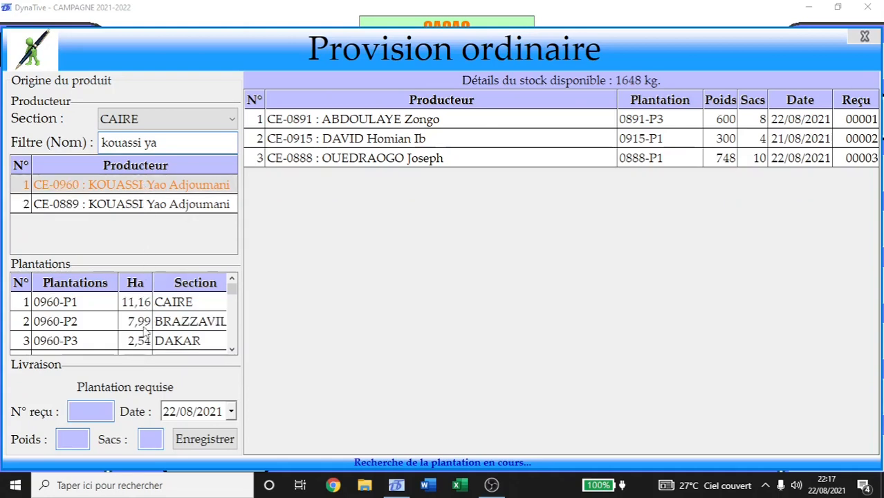
{"action": "left_click", "coordinate": [233, 350]}
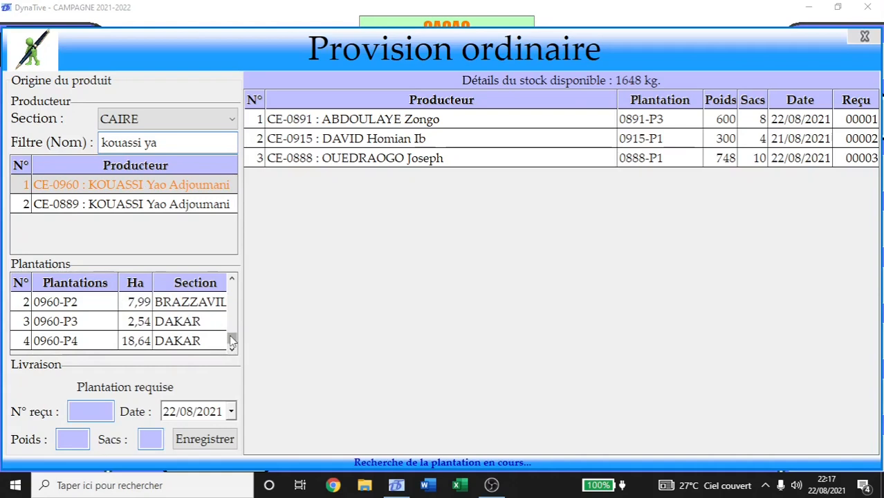
{"action": "left_click_drag", "start_coordinate": [232, 340], "coordinate": [233, 284]}
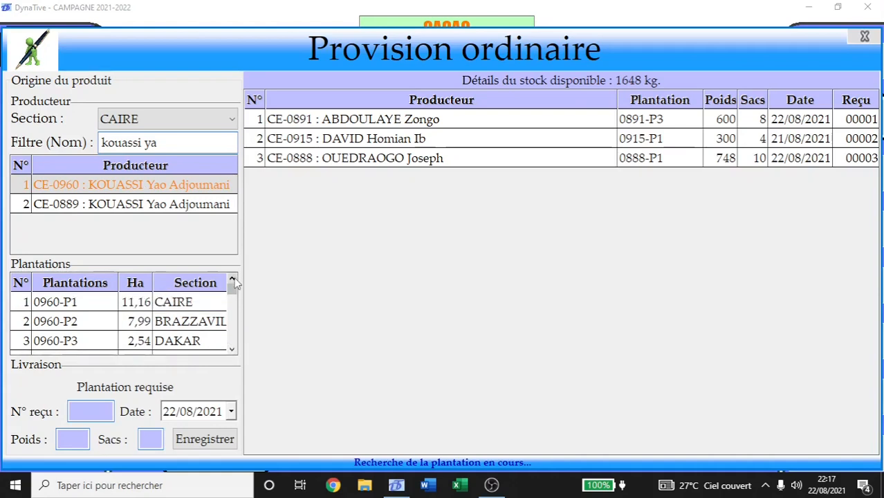
{"action": "left_click", "coordinate": [66, 305]}
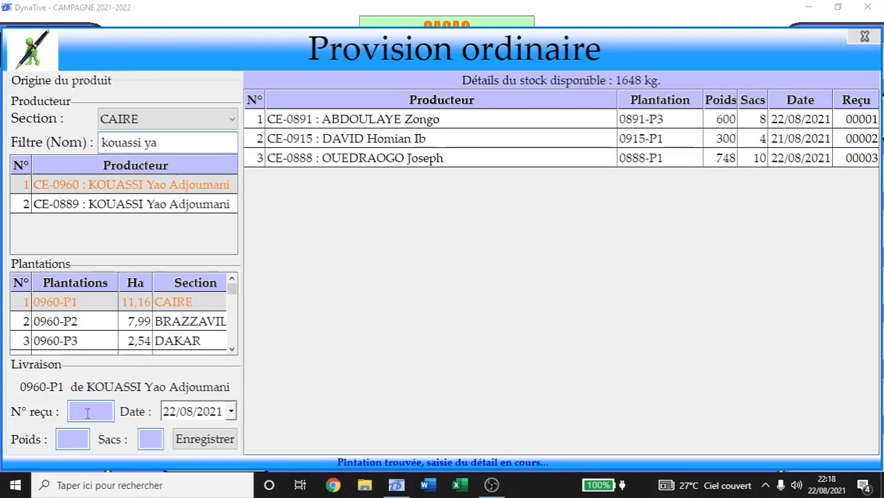
Record receipt 00004 for 0960-P1 with weight 675 kg and 9 sacks, then save.
{"action": "type", "text": "00004"}
{"action": "left_click", "coordinate": [69, 438]}
{"action": "type", "text": "675"}
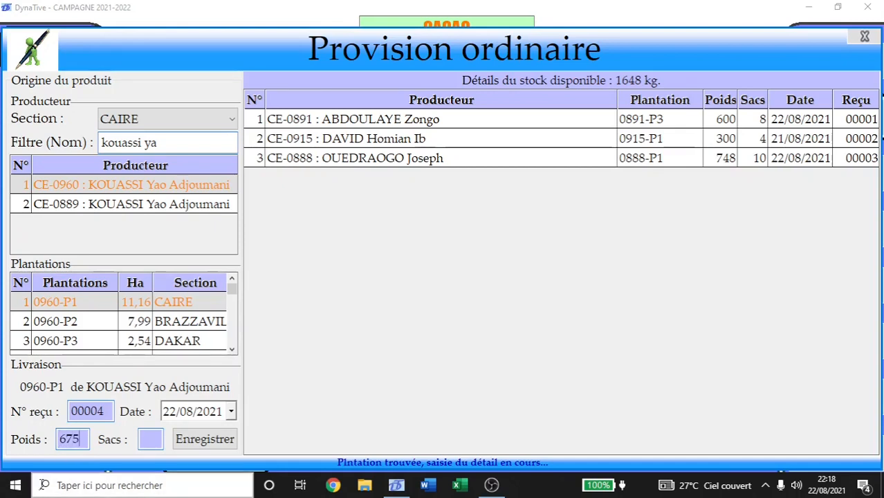
{"action": "left_click", "coordinate": [151, 440]}
{"action": "type", "text": "9"}
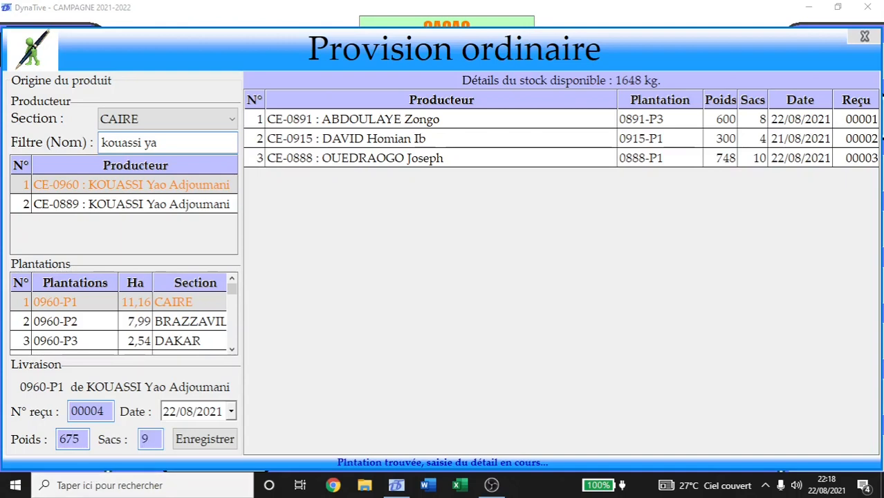
{"action": "left_click", "coordinate": [221, 436]}
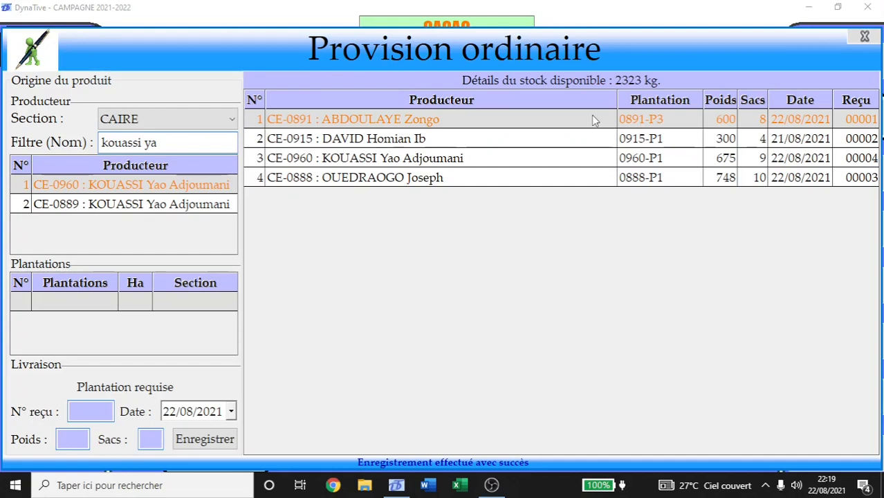
Close Provision ordinaire and open the Provision rassemblée producer selection.
{"action": "left_click", "coordinate": [865, 36]}
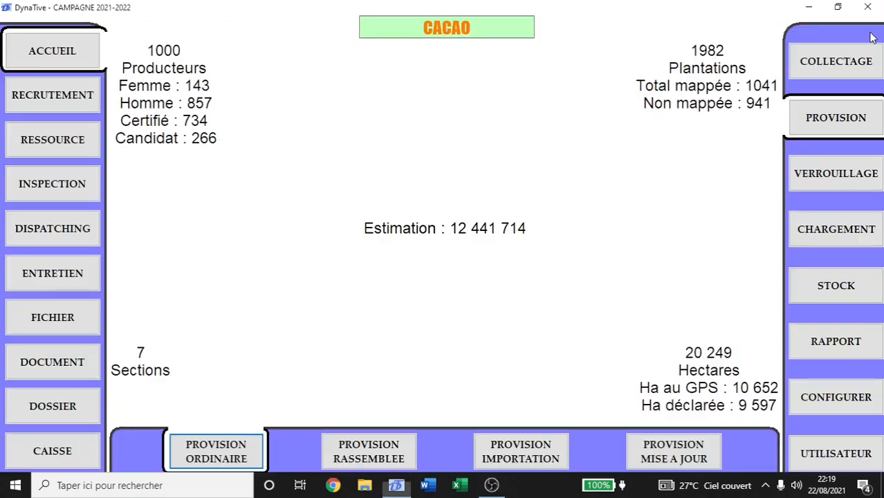
{"action": "left_click", "coordinate": [374, 459]}
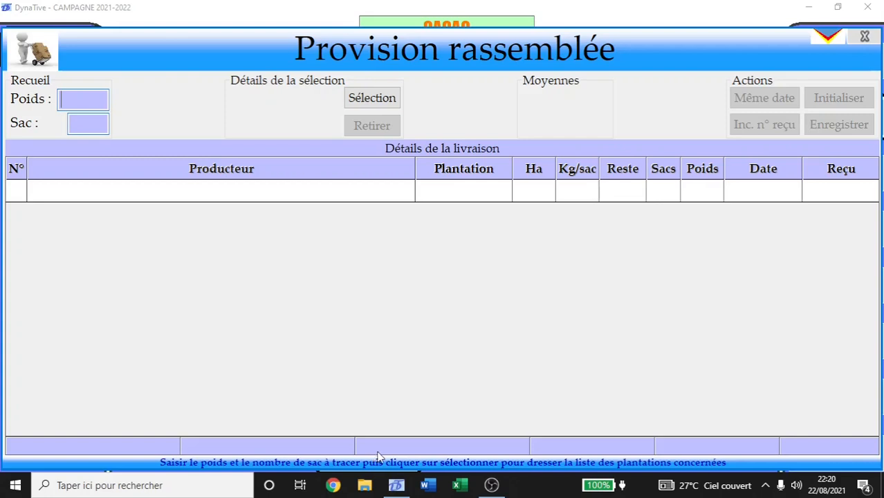
{"action": "left_click", "coordinate": [373, 99]}
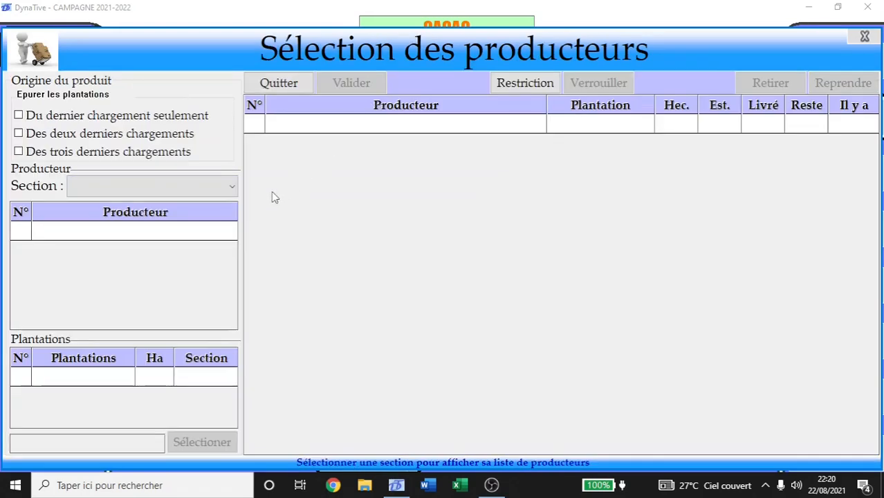
List the LOME section's producers and add producer 275's plantation 0204-P2 to the selection.
{"action": "left_click", "coordinate": [123, 186]}
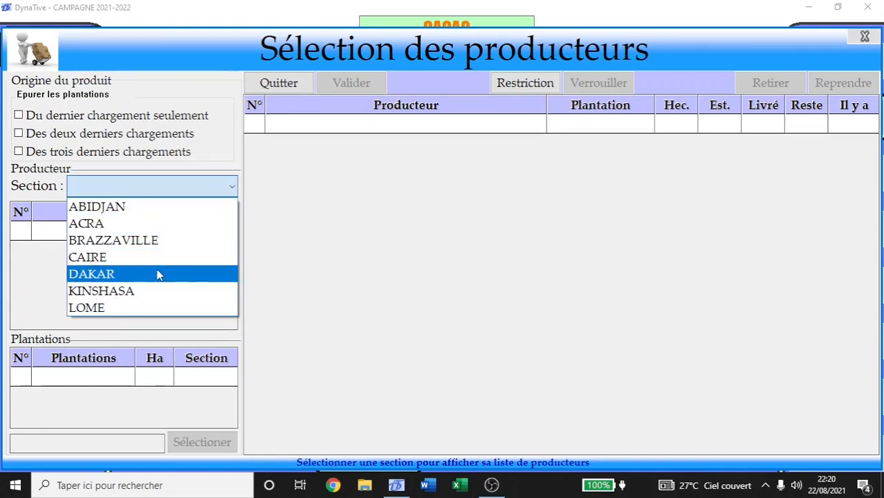
{"action": "left_click", "coordinate": [152, 310]}
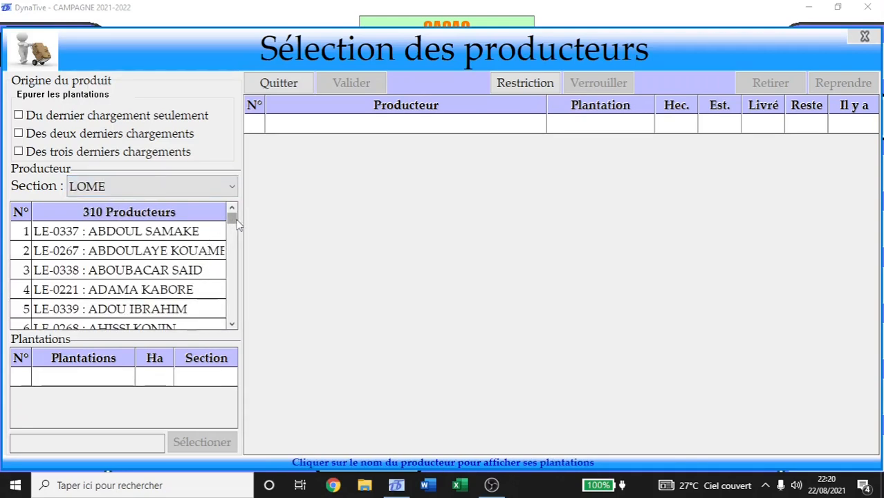
{"action": "left_click_drag", "start_coordinate": [233, 220], "coordinate": [233, 303]}
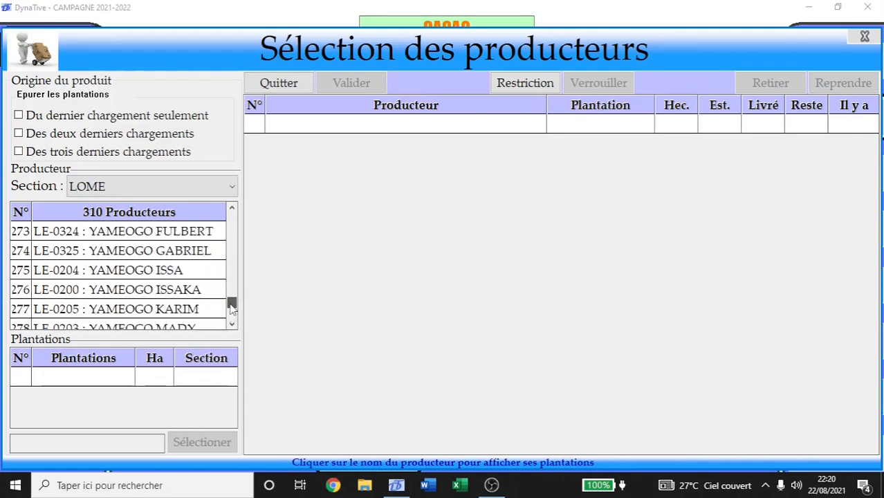
{"action": "left_click", "coordinate": [126, 275]}
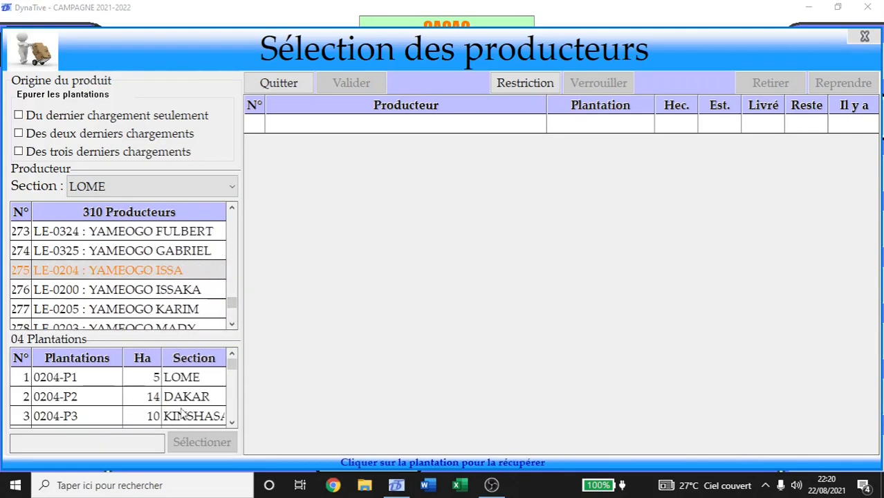
{"action": "left_click", "coordinate": [232, 422]}
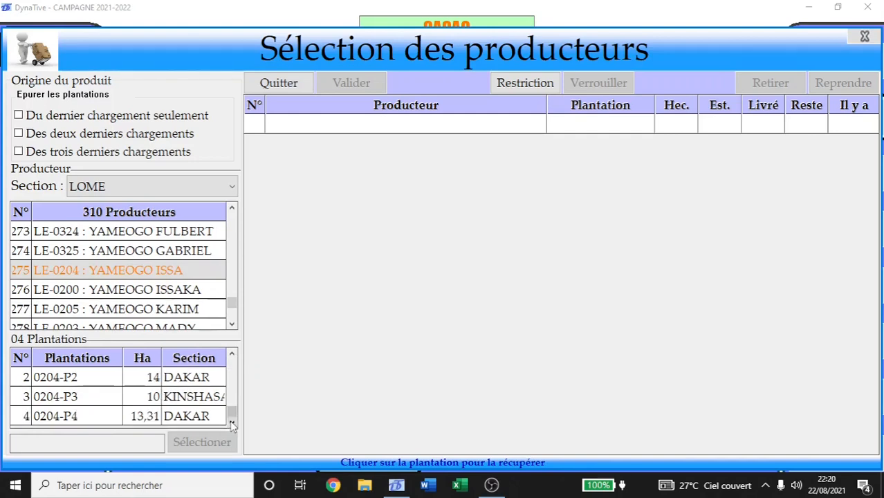
{"action": "left_click", "coordinate": [232, 354]}
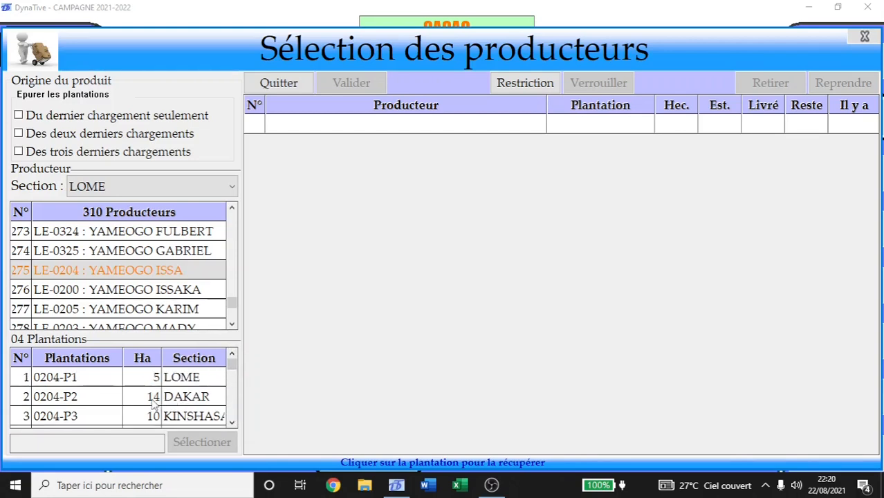
{"action": "left_click", "coordinate": [67, 399]}
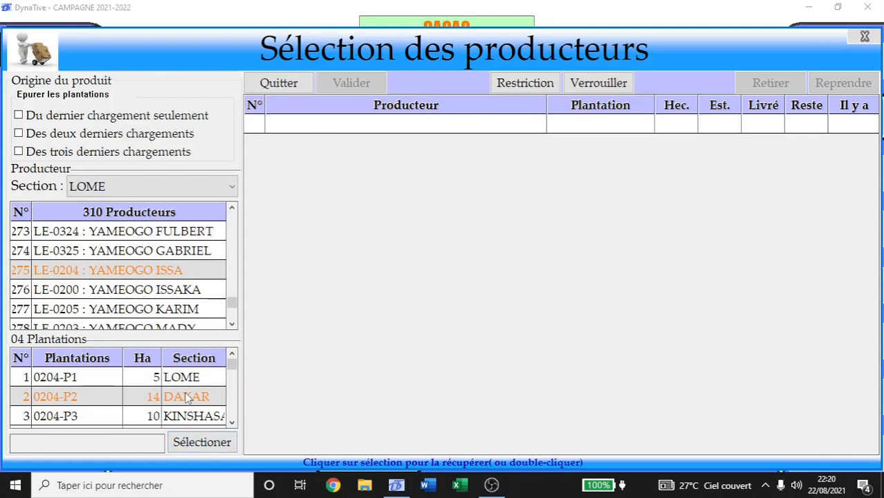
{"action": "left_click", "coordinate": [202, 443]}
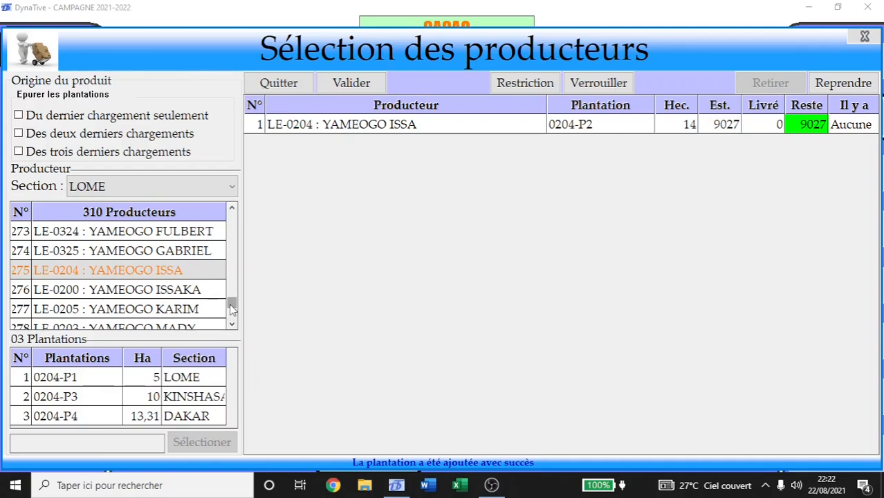
Add plantation 0131-P1 from producer 147 and plantations 0220-P2 and 0220-P1 from producer 309.
{"action": "left_click_drag", "start_coordinate": [231, 308], "coordinate": [235, 267]}
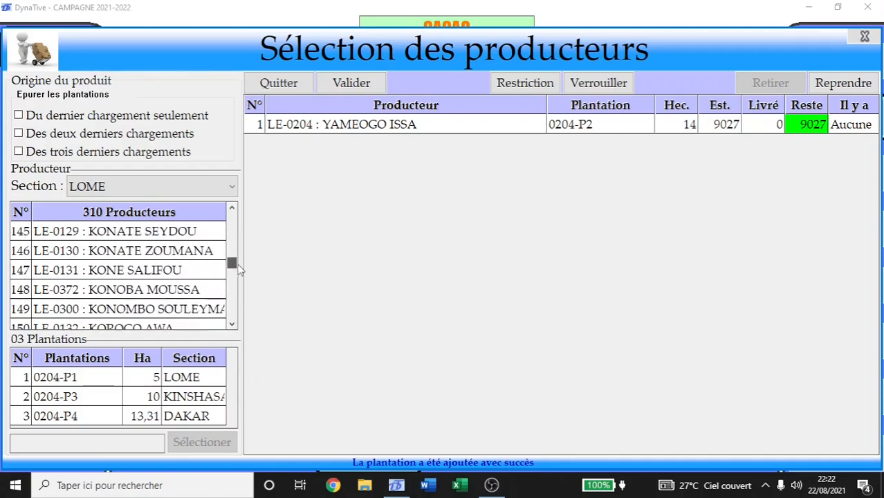
{"action": "left_click", "coordinate": [123, 271]}
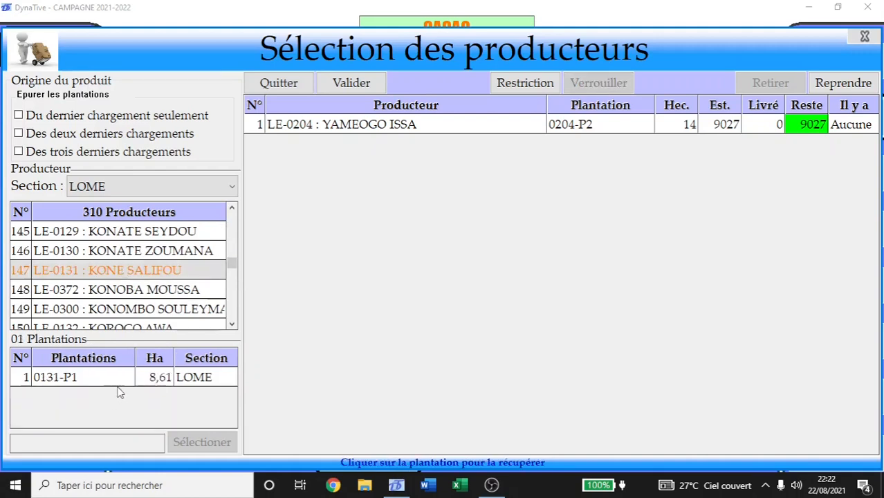
{"action": "left_click", "coordinate": [186, 378]}
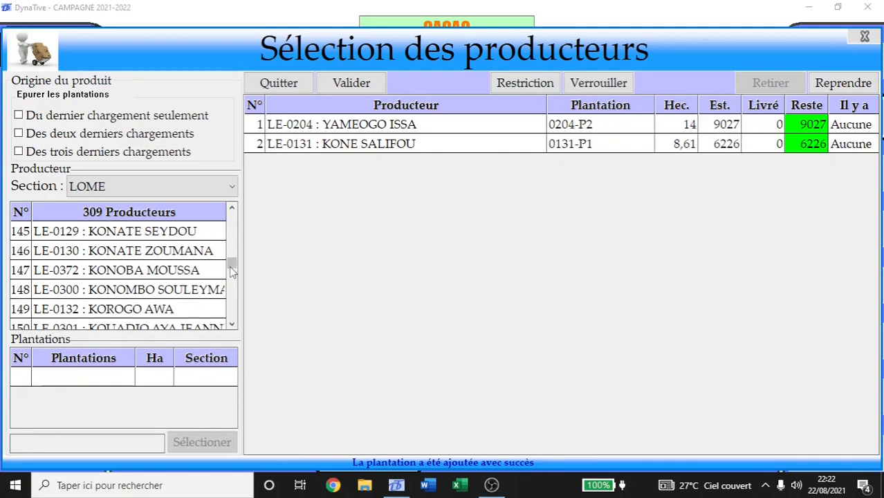
{"action": "left_click_drag", "start_coordinate": [232, 264], "coordinate": [232, 322]}
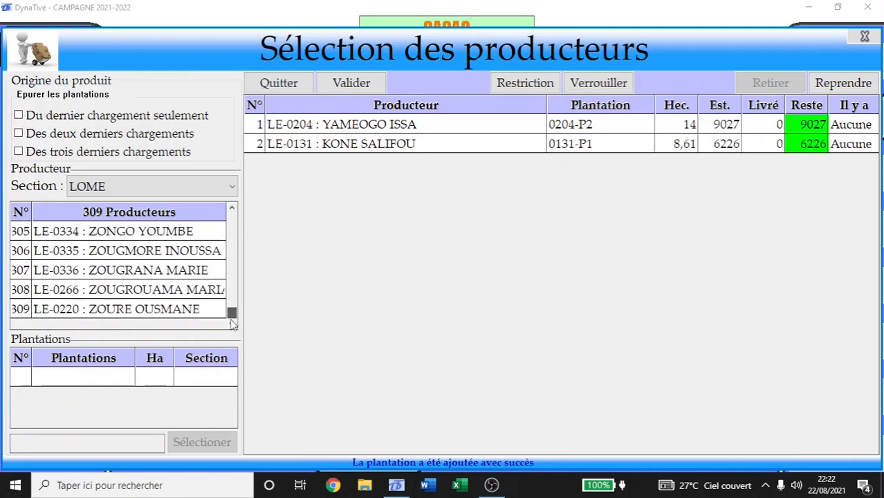
{"action": "left_click", "coordinate": [126, 310]}
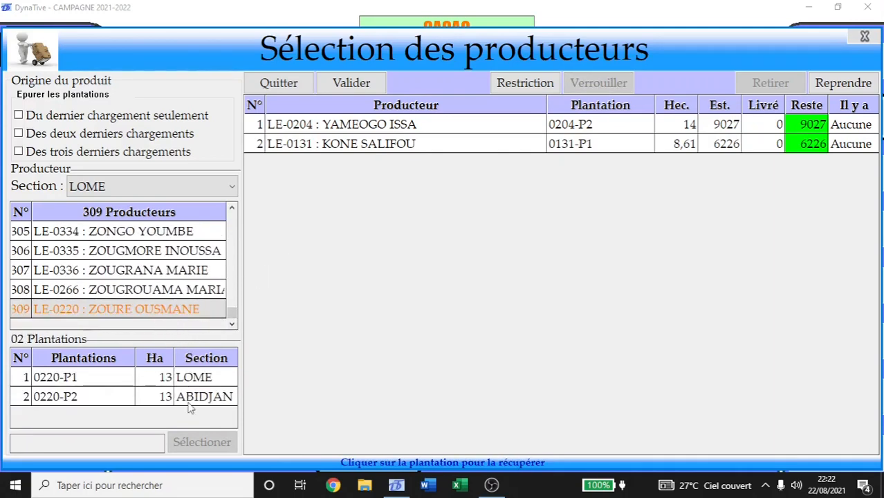
{"action": "left_click", "coordinate": [138, 398]}
{"action": "left_click", "coordinate": [201, 441]}
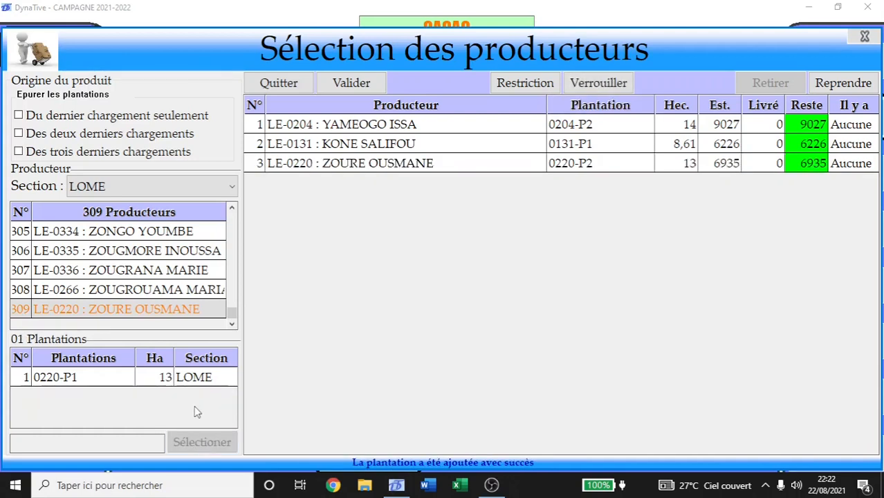
{"action": "left_click", "coordinate": [181, 377]}
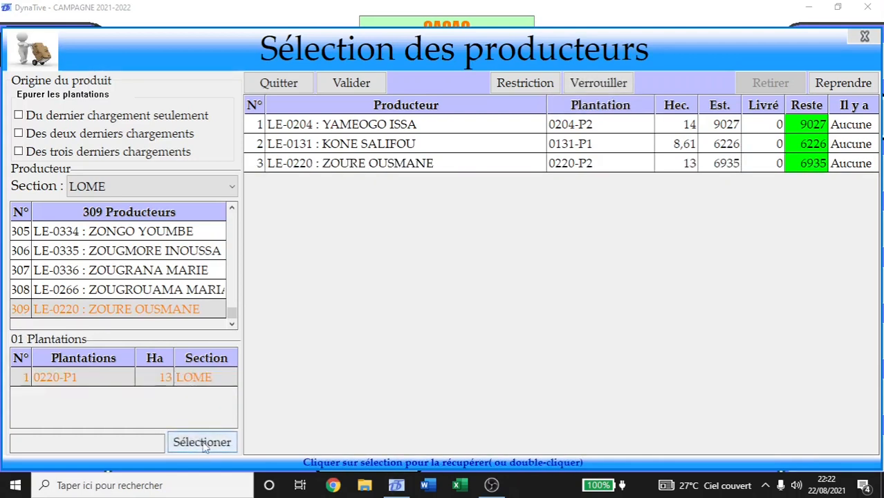
{"action": "left_click", "coordinate": [202, 443]}
Add plantations 0225-P1 and 0225-P4 from producer 65 and 0251-P3 from producer 206.
{"action": "left_click_drag", "start_coordinate": [231, 315], "coordinate": [231, 237]}
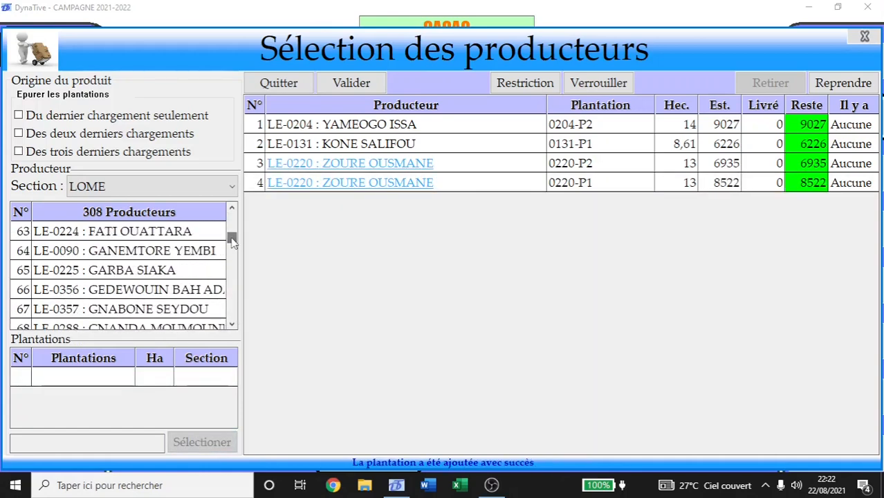
{"action": "left_click", "coordinate": [159, 272]}
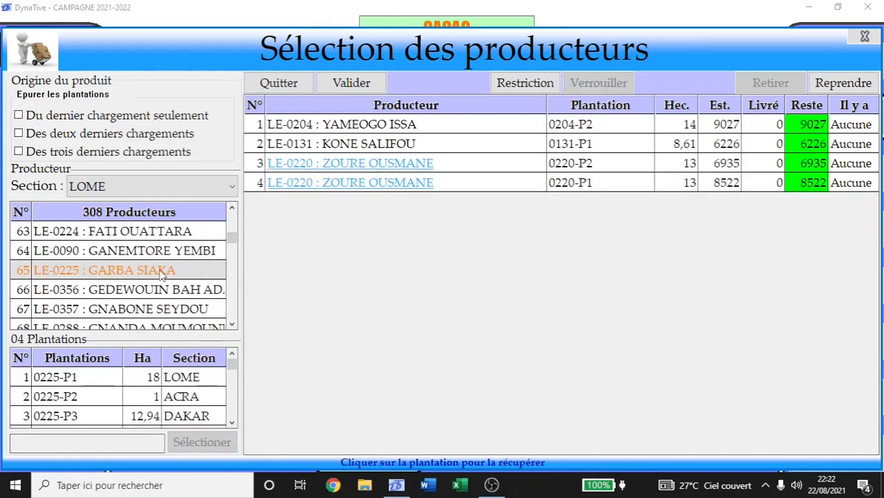
{"action": "double_click", "coordinate": [104, 378]}
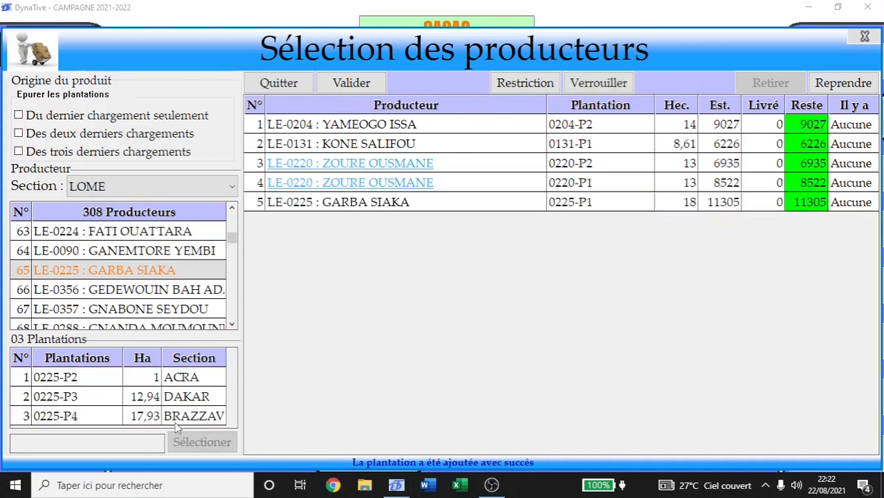
{"action": "double_click", "coordinate": [116, 417]}
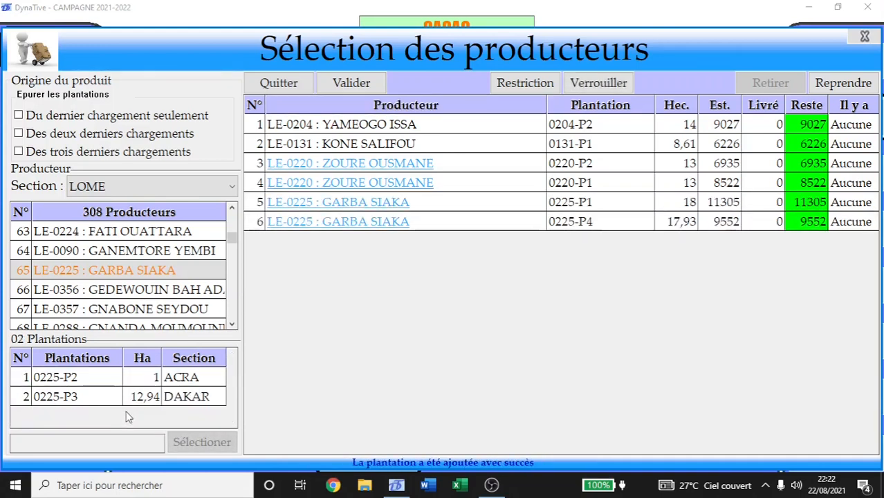
{"action": "left_click", "coordinate": [173, 379]}
{"action": "left_click", "coordinate": [180, 400]}
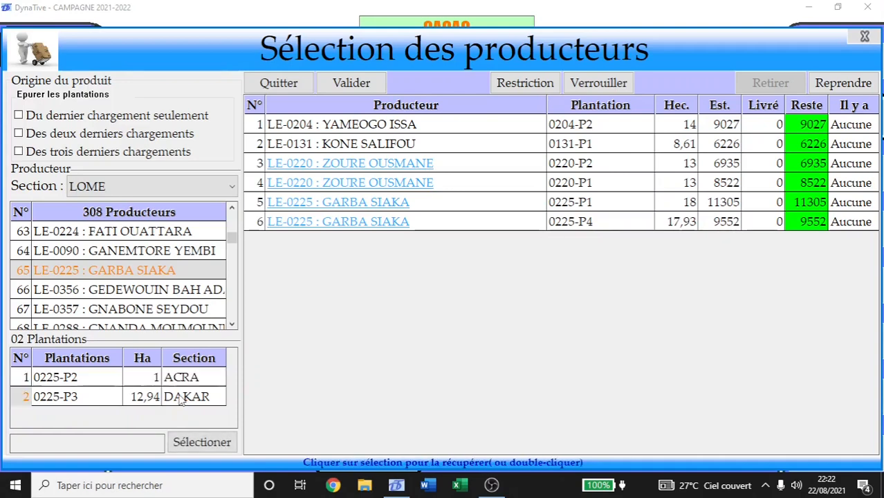
{"action": "left_click_drag", "start_coordinate": [233, 241], "coordinate": [234, 285]}
{"action": "left_click", "coordinate": [173, 274]}
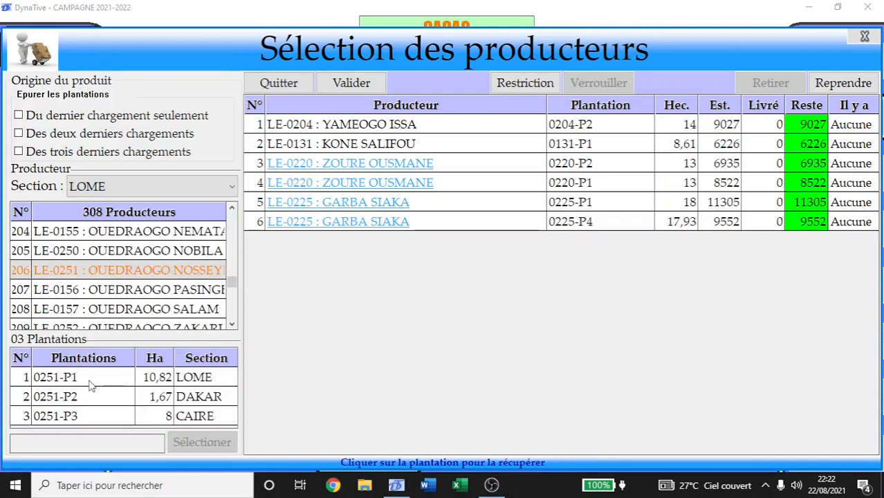
{"action": "left_click", "coordinate": [173, 415]}
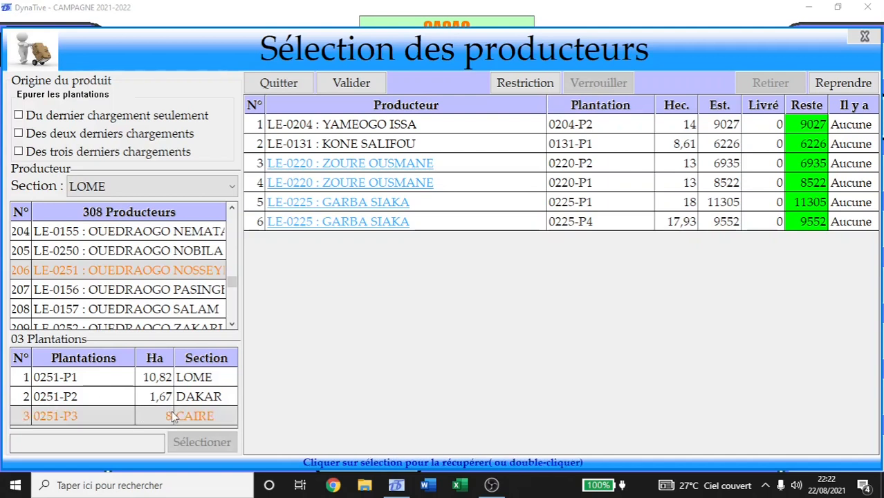
{"action": "double_click", "coordinate": [173, 415]}
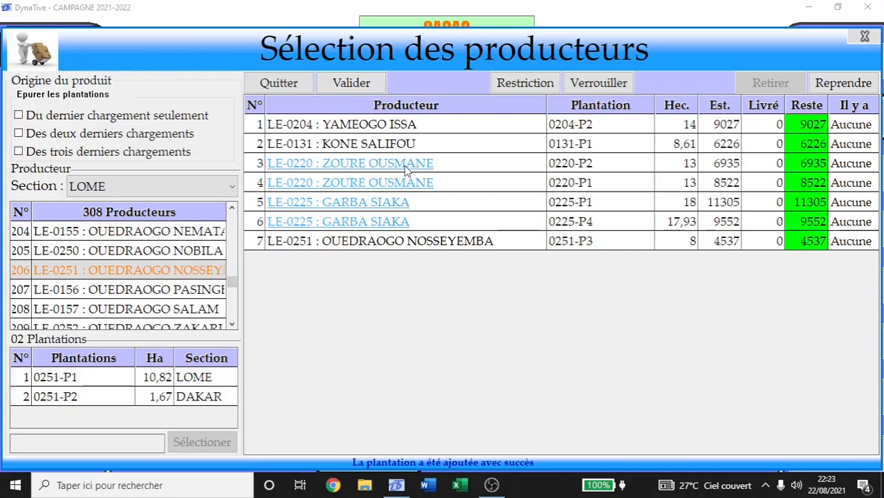
{"action": "left_click", "coordinate": [429, 184]}
Remove 0220-P1 from the selection, keep the rest, and validate the six plantations.
{"action": "left_click", "coordinate": [429, 184]}
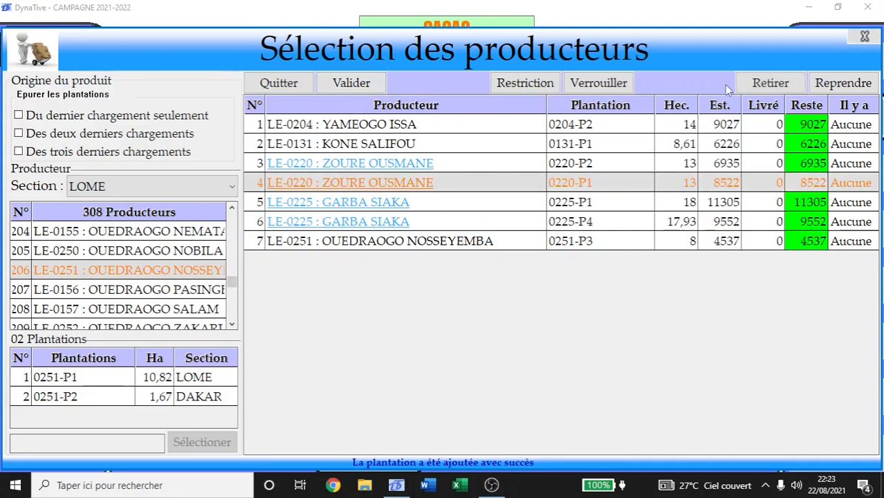
{"action": "left_click", "coordinate": [784, 85]}
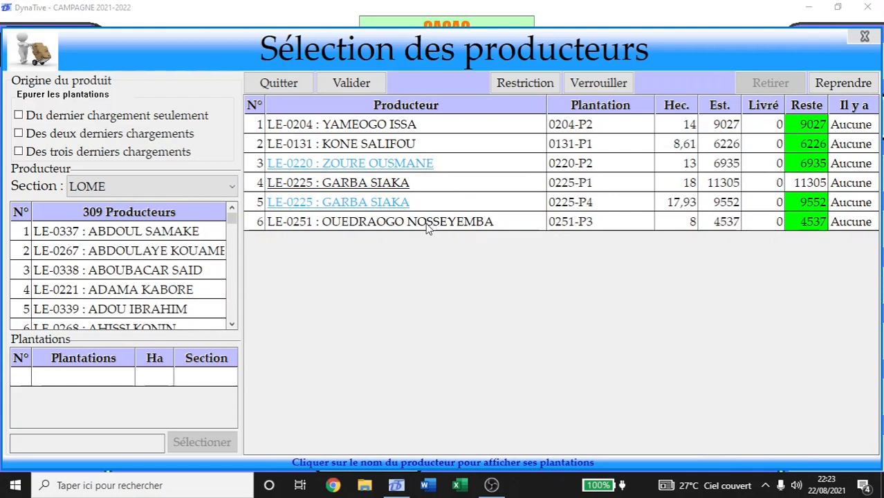
{"action": "left_click", "coordinate": [841, 83]}
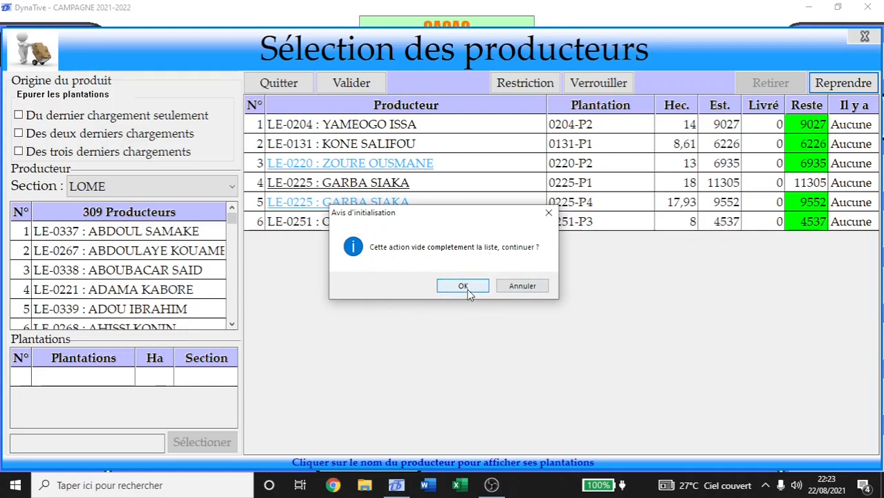
{"action": "left_click", "coordinate": [535, 290]}
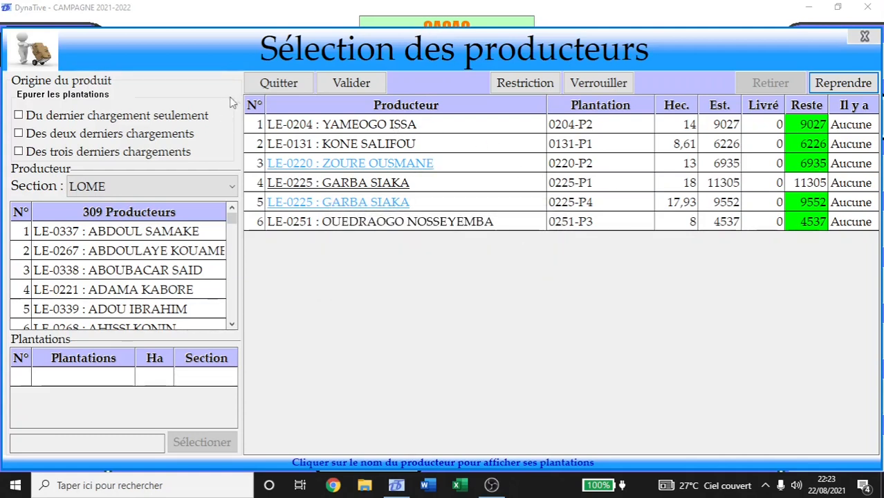
{"action": "left_click", "coordinate": [350, 83]}
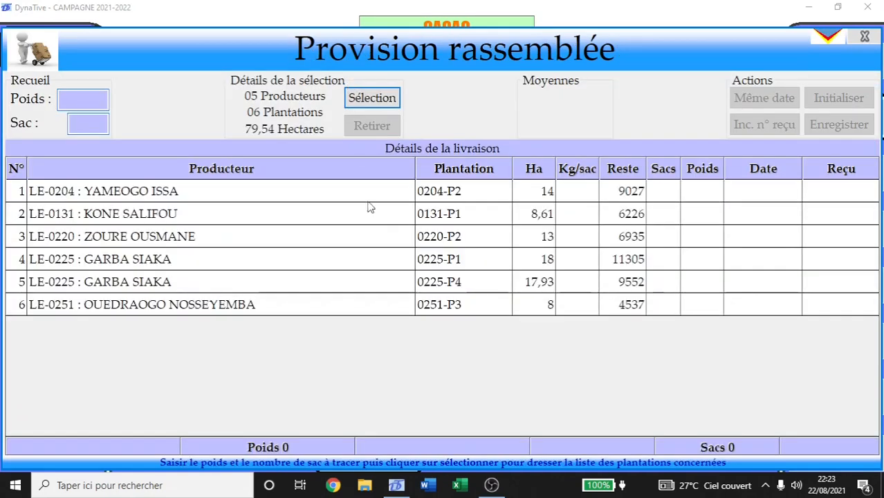
Look over the delivery rows and open row 1 (plantation 0204-P2) for editing.
{"action": "left_click", "coordinate": [142, 193]}
{"action": "left_click", "coordinate": [183, 216]}
{"action": "left_click", "coordinate": [198, 238]}
{"action": "left_click", "coordinate": [212, 263]}
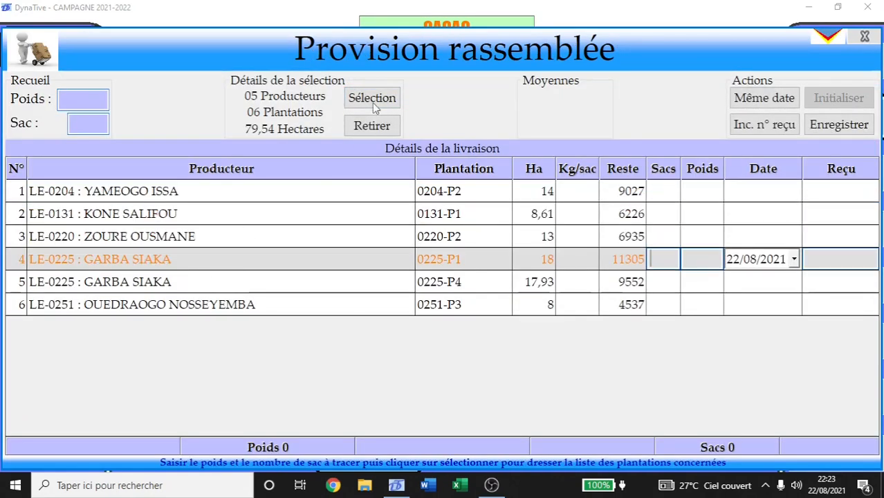
{"action": "left_click", "coordinate": [662, 193]}
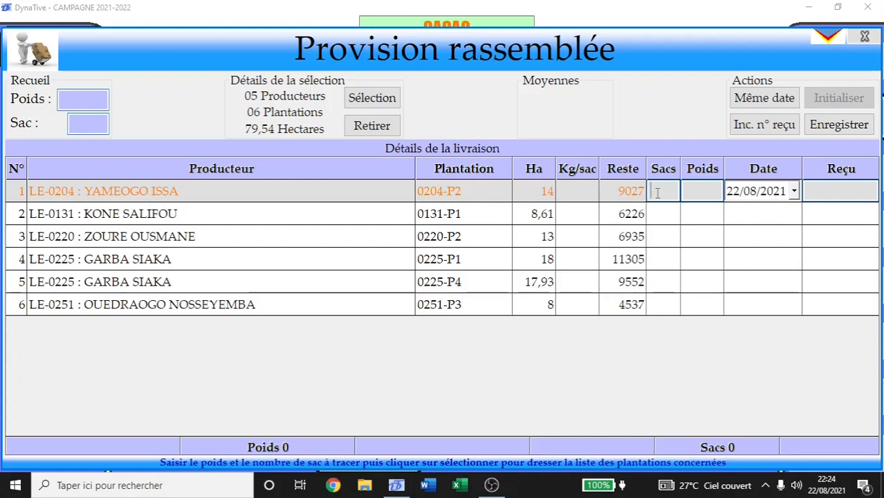
Enter sacks and weights for rows 1–3: 7/522, 11/806 and 12/900.
{"action": "type", "text": "7"}
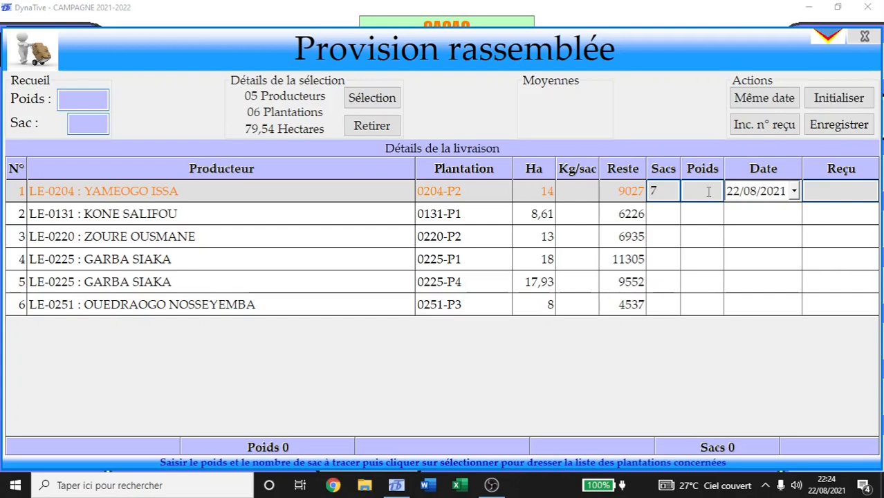
{"action": "type", "text": "522"}
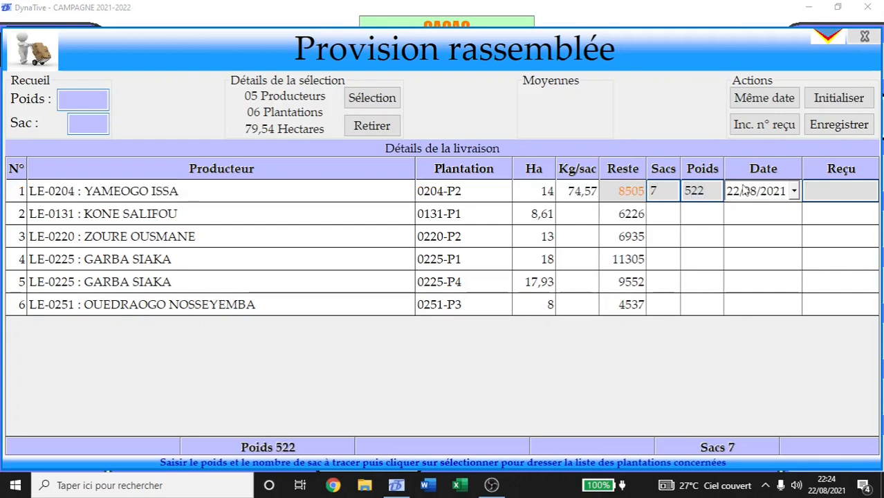
{"action": "key", "text": "Tab"}
{"action": "left_click", "coordinate": [661, 215]}
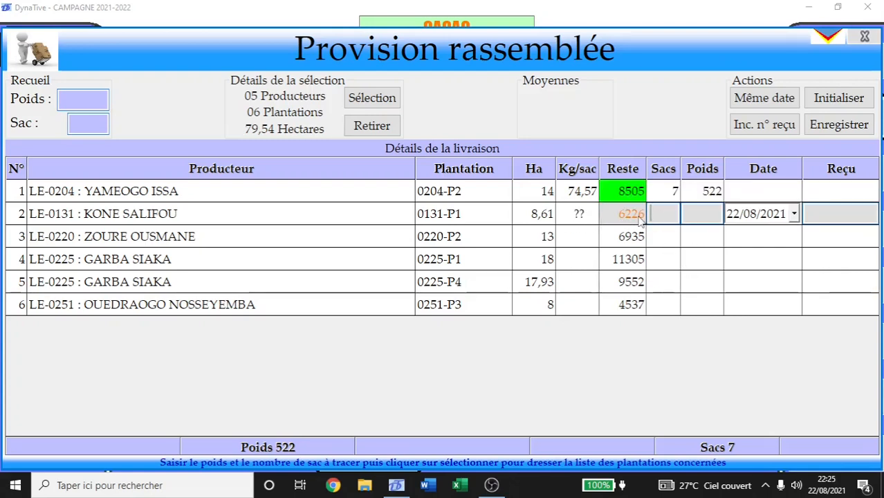
{"action": "type", "text": "11"}
{"action": "key", "text": "Tab"}
{"action": "type", "text": "80"}
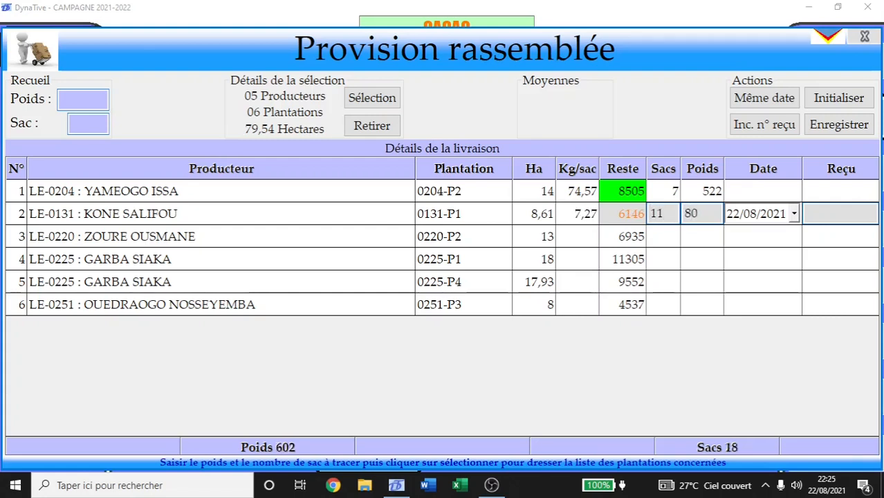
{"action": "type", "text": "6"}
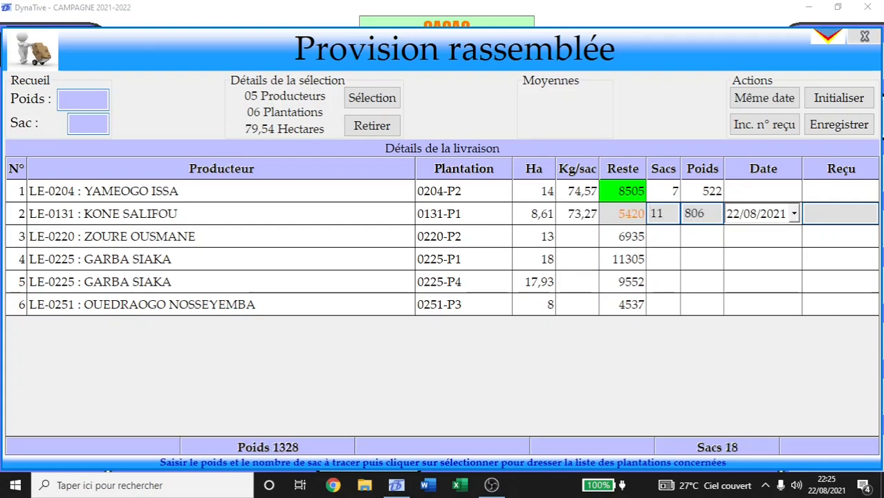
{"action": "key", "text": "Tab"}
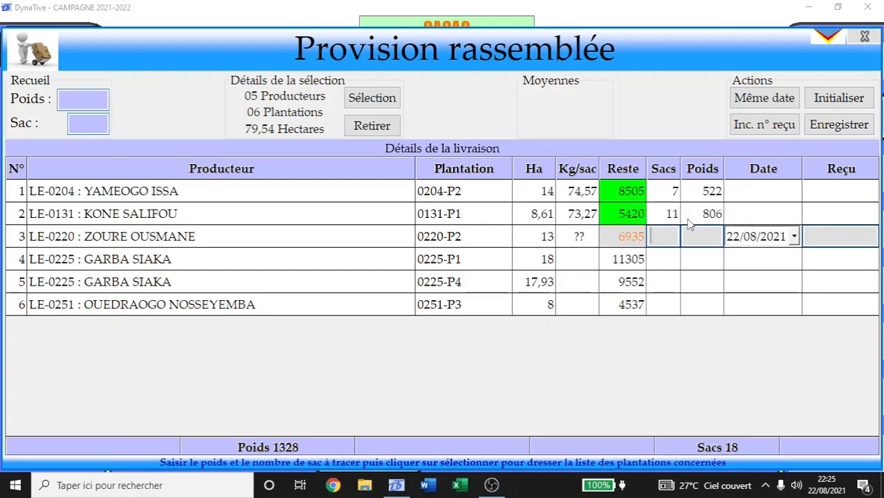
{"action": "type", "text": "12"}
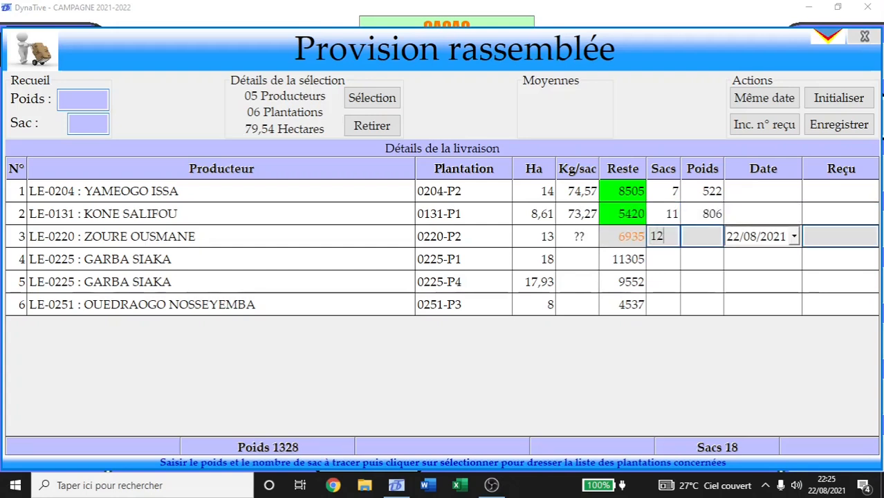
{"action": "key", "text": "Tab"}
{"action": "type", "text": "900"}
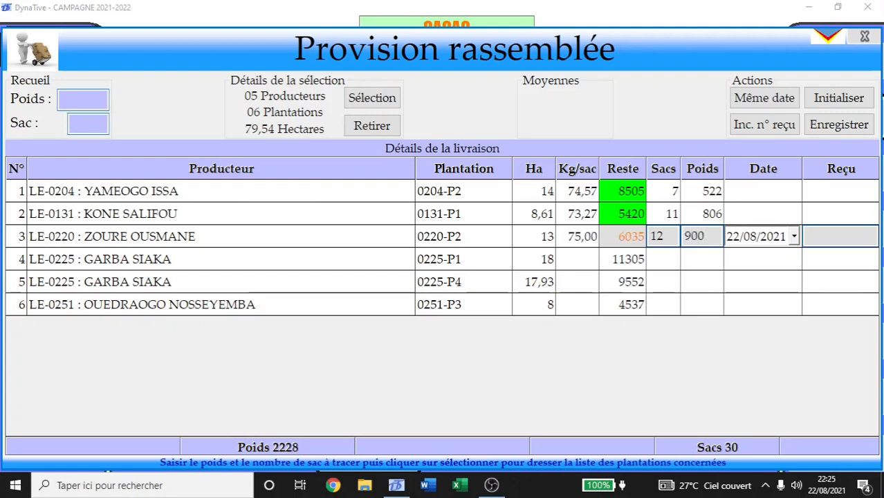
{"action": "key", "text": "Tab"}
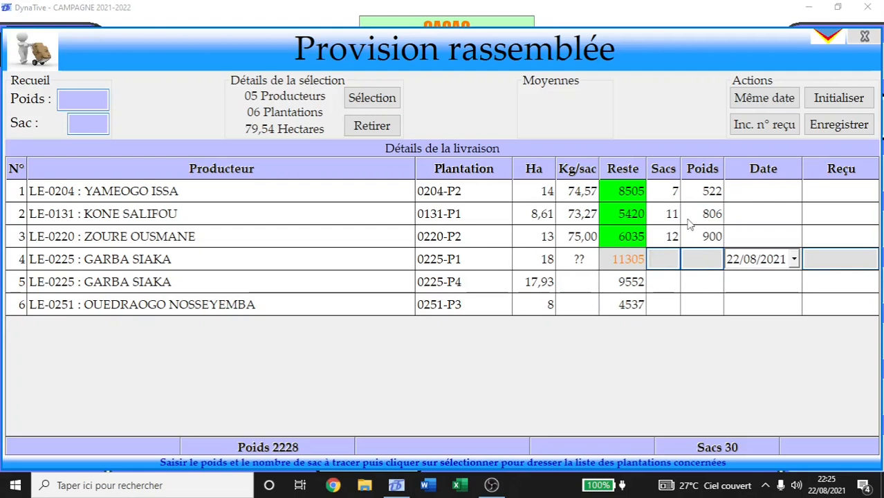
Enter rows 4–6 as 6/450, 14/978 and 8/590, bringing totals to 58 sacks and 4246 kg.
{"action": "type", "text": "6"}
{"action": "type", "text": "450"}
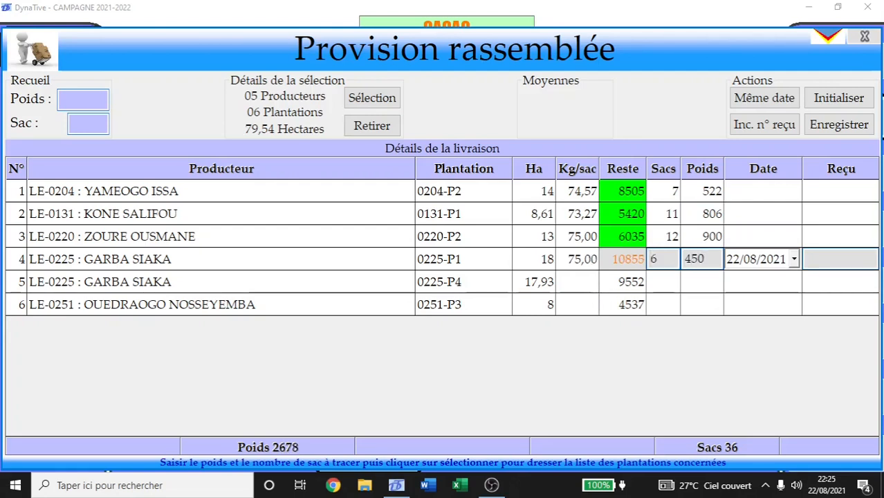
{"action": "key", "text": "Return"}
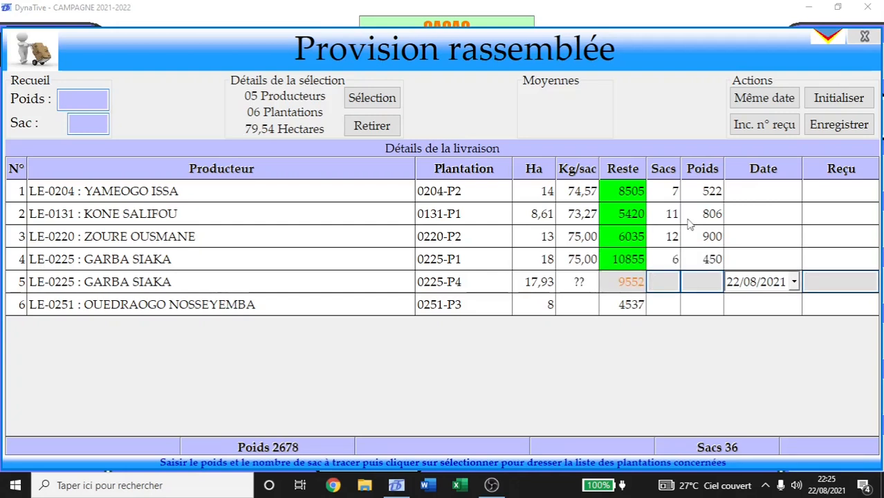
{"action": "type", "text": "14"}
{"action": "type", "text": "978"}
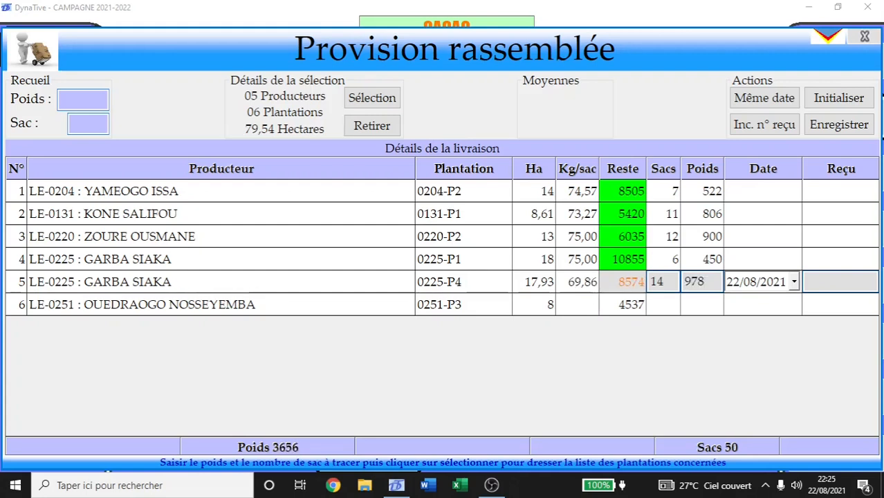
{"action": "key", "text": "Return"}
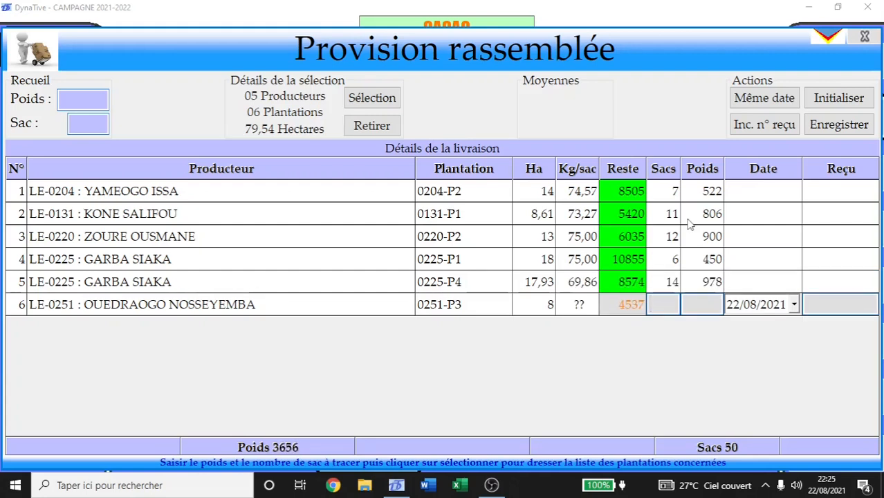
{"action": "type", "text": "8"}
{"action": "type", "text": "590"}
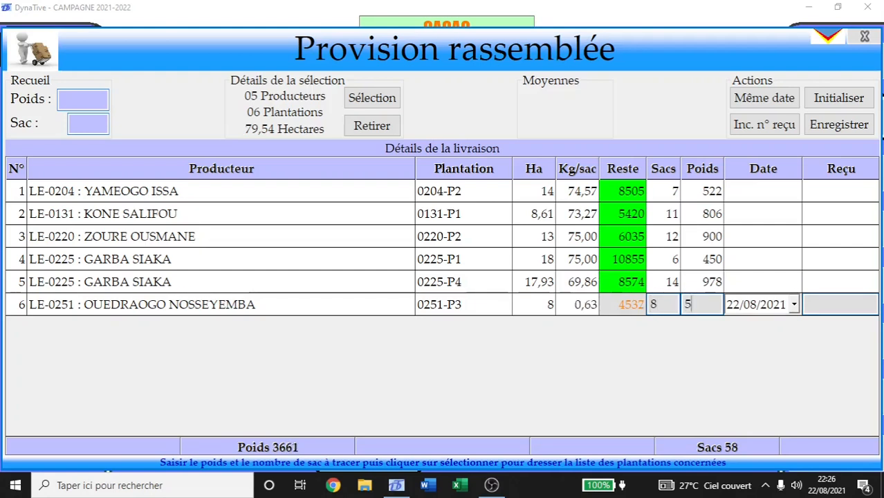
{"action": "left_click", "coordinate": [672, 192]}
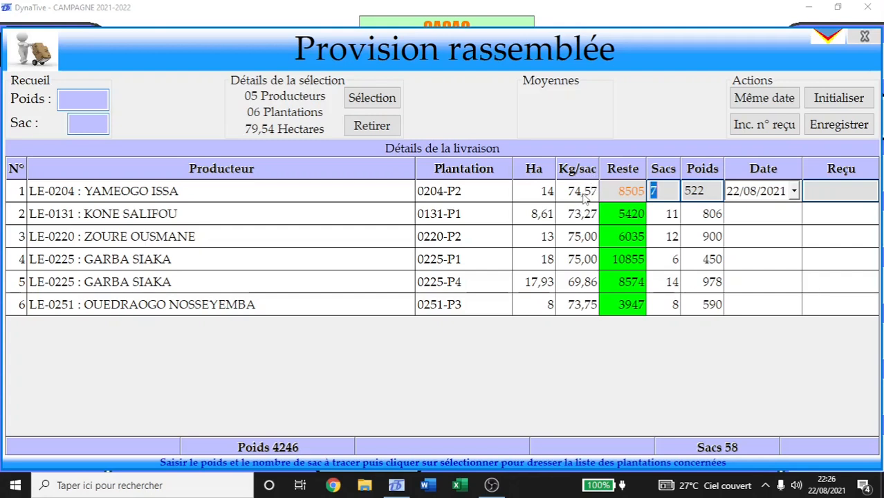
{"action": "left_click", "coordinate": [694, 191]}
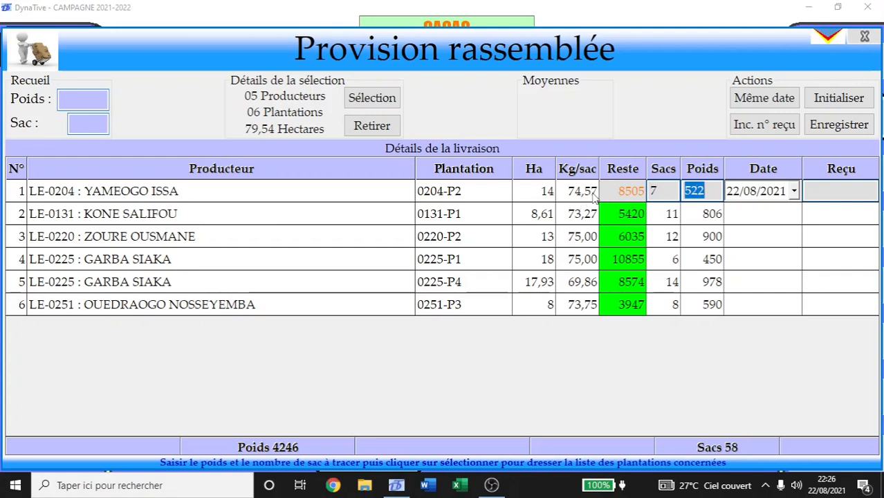
{"action": "left_click", "coordinate": [580, 291]}
{"action": "left_click", "coordinate": [581, 281]}
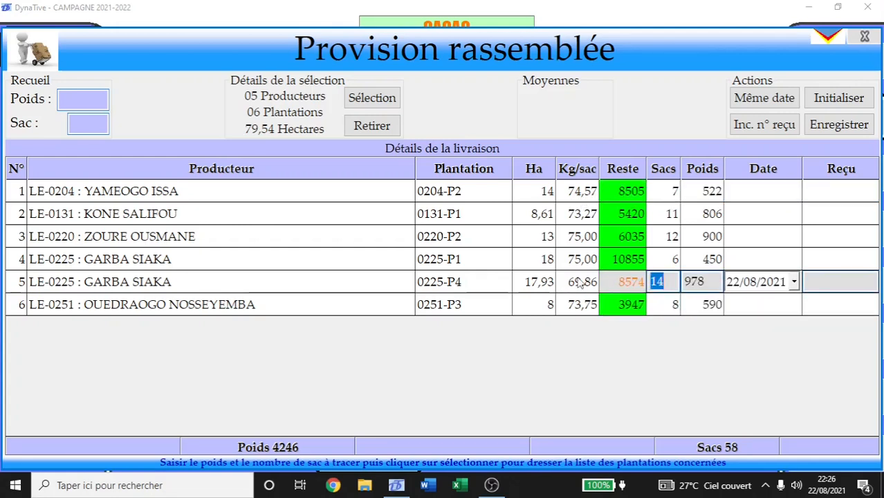
{"action": "left_click", "coordinate": [581, 263]}
{"action": "left_click", "coordinate": [582, 241]}
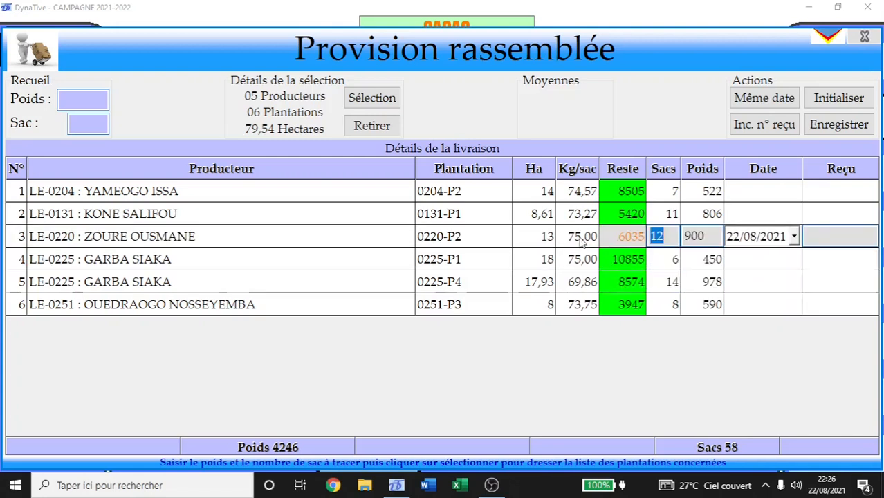
{"action": "left_click", "coordinate": [583, 217]}
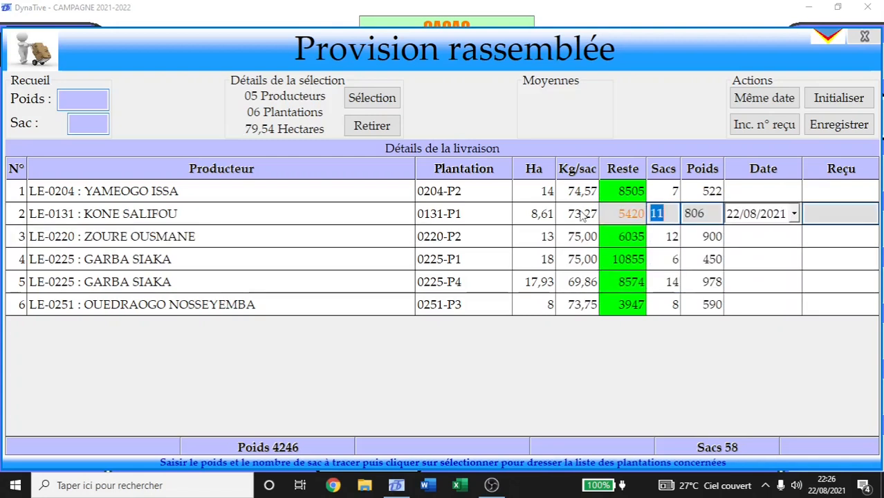
{"action": "left_click", "coordinate": [584, 195]}
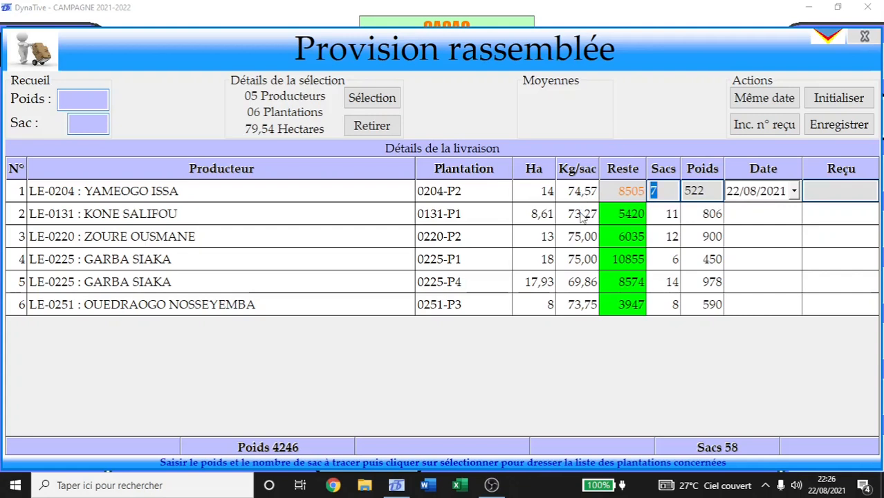
{"action": "left_click", "coordinate": [584, 216]}
{"action": "left_click", "coordinate": [587, 241]}
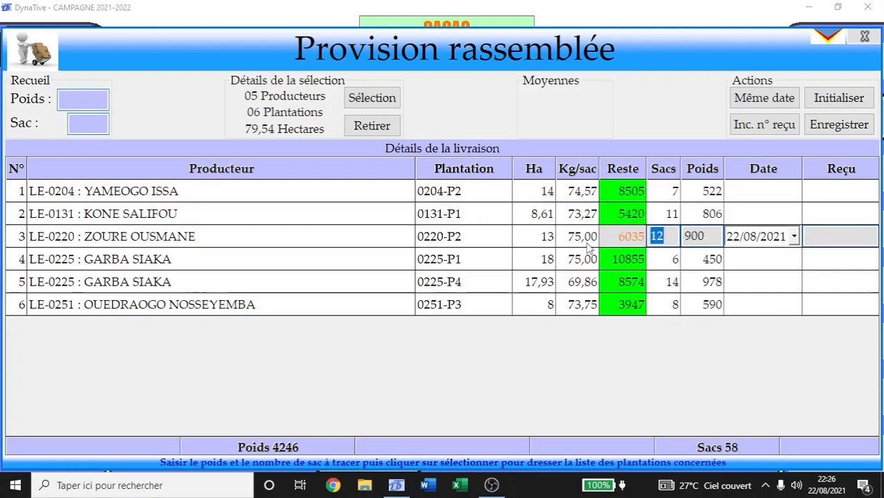
{"action": "left_click", "coordinate": [770, 195]}
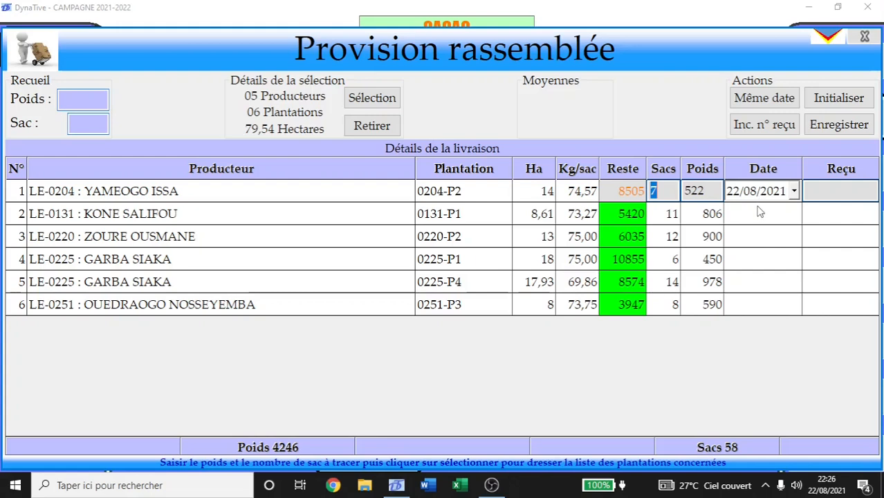
Date all six delivery rows 22/08/2021 with Même date, then close the Provision rassemblée form.
{"action": "left_click", "coordinate": [769, 101]}
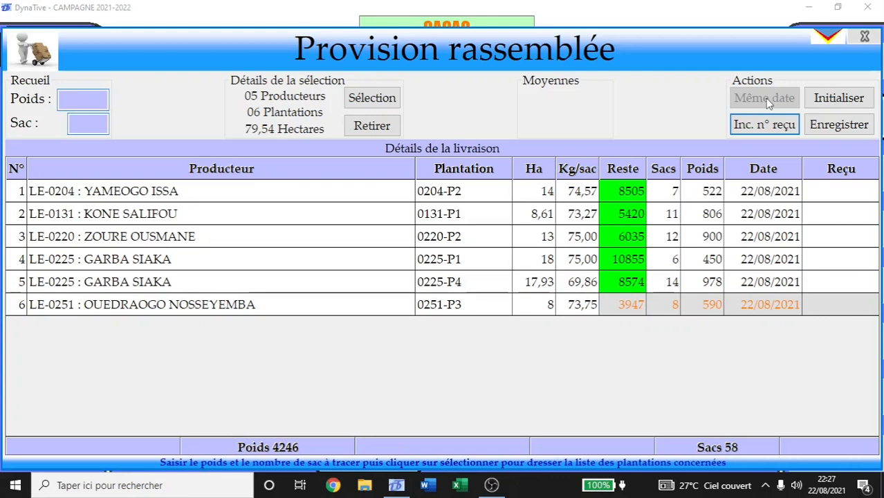
{"action": "left_click", "coordinate": [829, 191]}
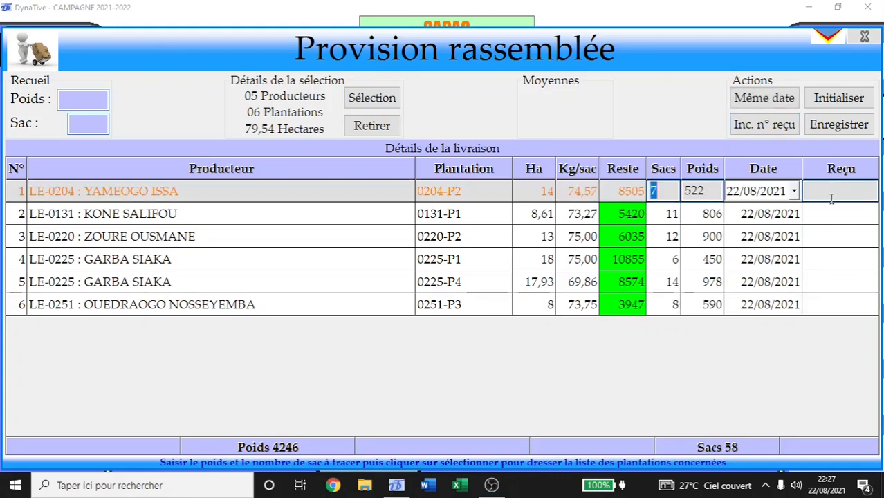
{"action": "left_click", "coordinate": [828, 189]}
{"action": "left_click", "coordinate": [830, 40]}
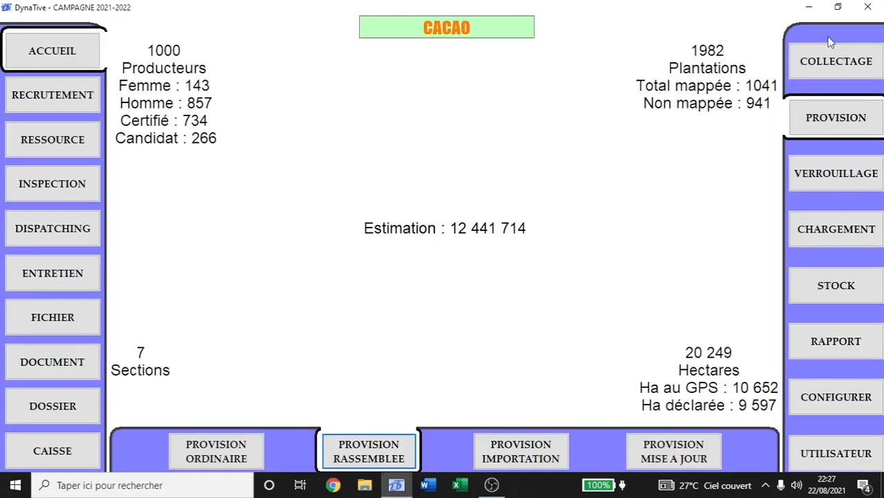
Check the ordinary provision stock entry for receipt 00003, then close the stock list.
{"action": "left_click", "coordinate": [221, 453]}
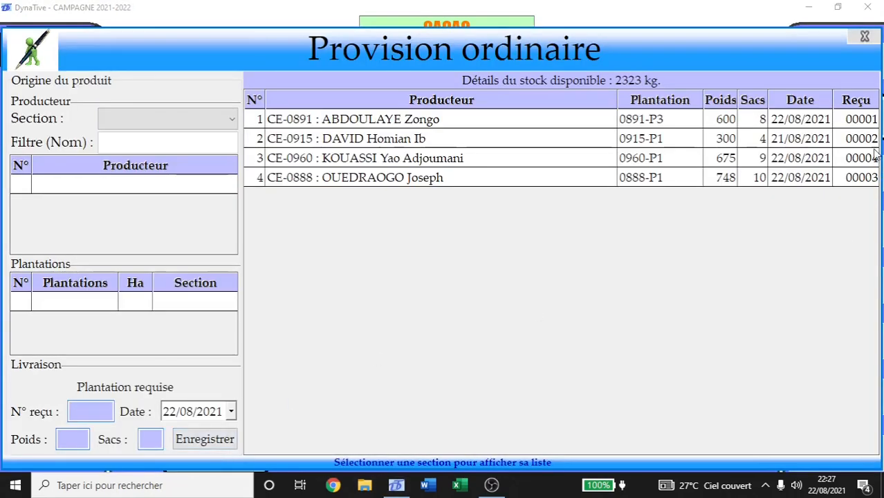
{"action": "left_click", "coordinate": [865, 179]}
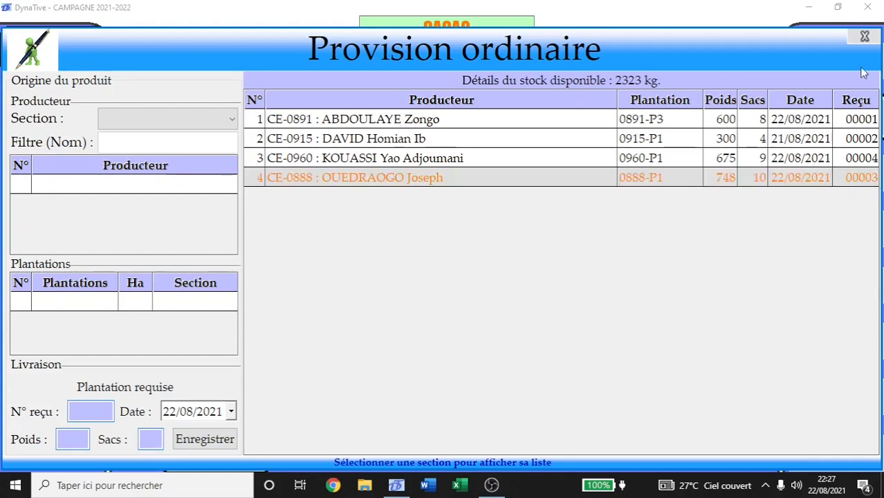
{"action": "left_click", "coordinate": [864, 36]}
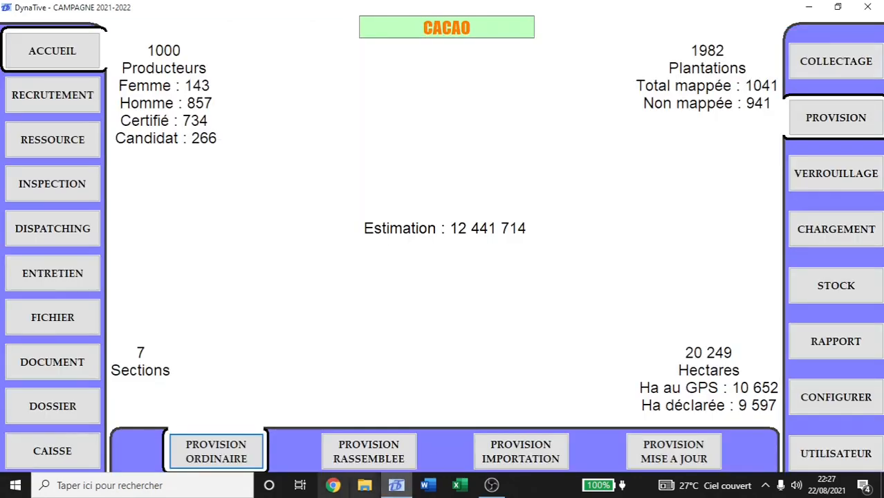
Open Provision rassemblée and enter receipt number 00004 for row 1, LE-0204.
{"action": "left_click", "coordinate": [358, 450]}
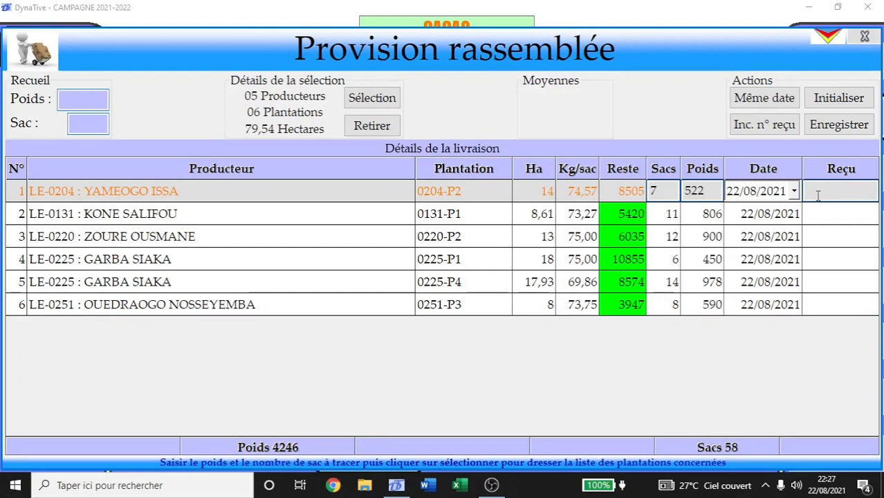
{"action": "type", "text": "00004"}
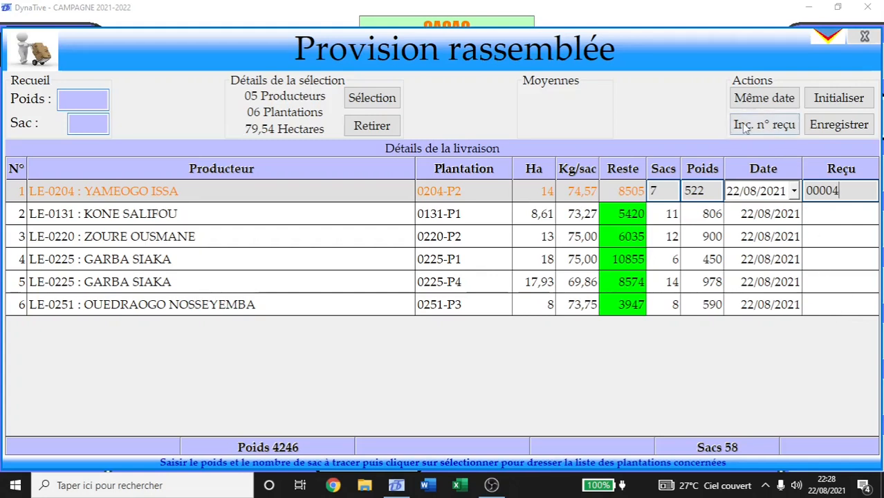
Auto-number the remaining receipts with Inc. n° reçu, which flags 00004 as already recorded.
{"action": "left_click", "coordinate": [780, 134]}
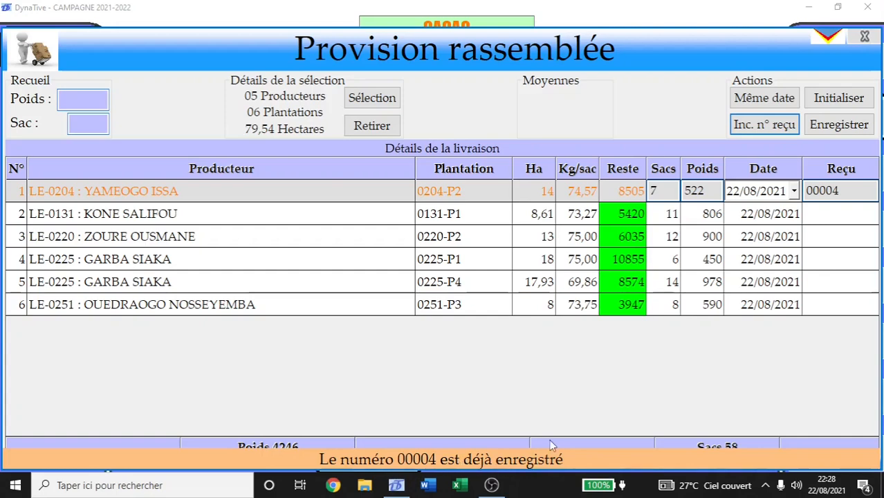
{"action": "left_click", "coordinate": [830, 40]}
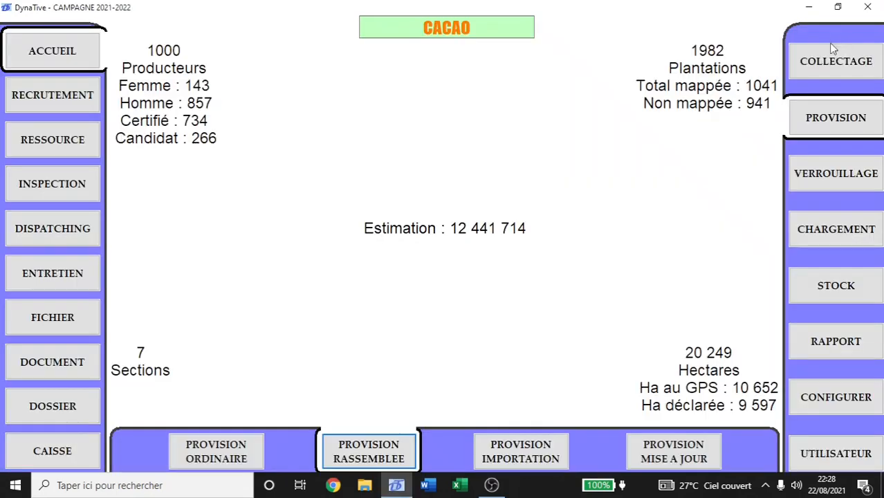
{"action": "left_click", "coordinate": [211, 454]}
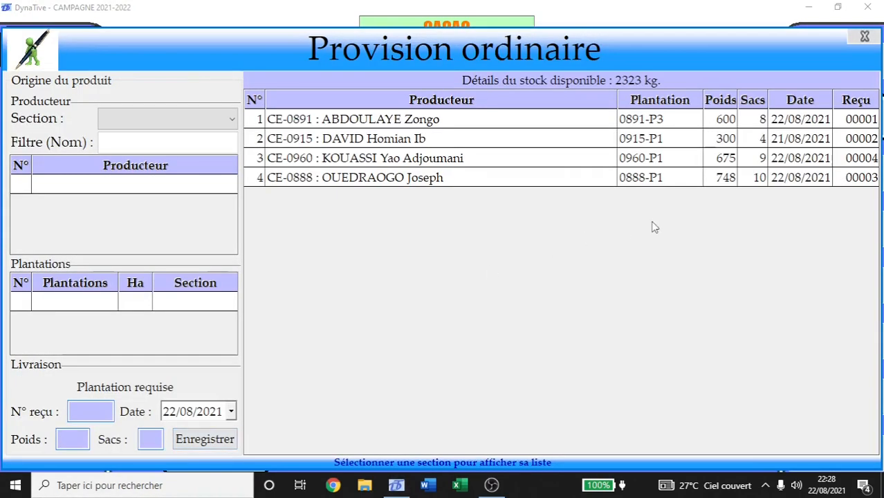
{"action": "left_click", "coordinate": [858, 159]}
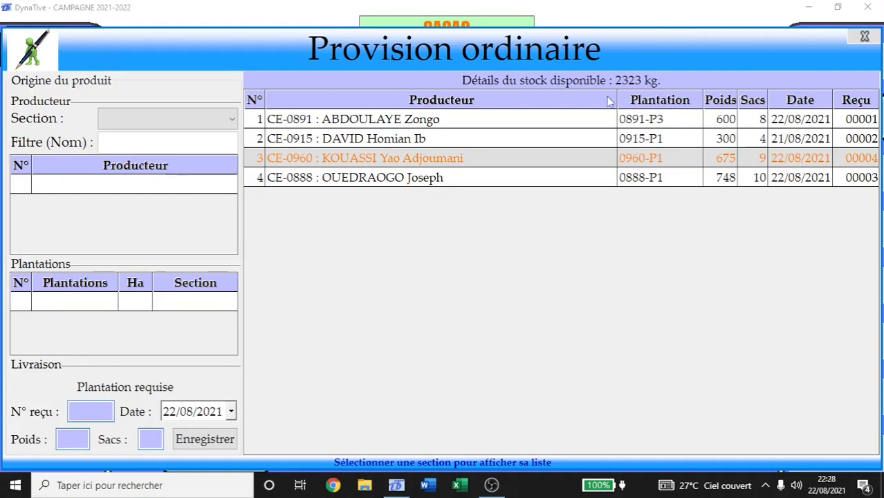
{"action": "left_click", "coordinate": [865, 37]}
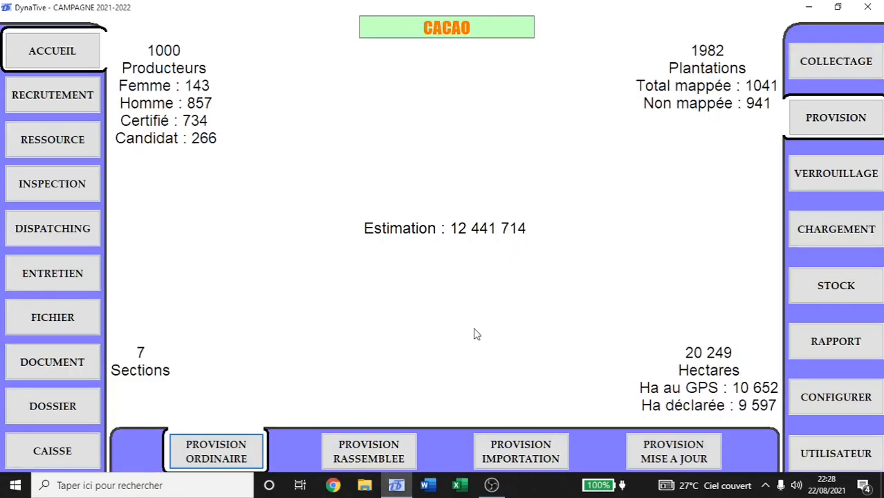
{"action": "left_click", "coordinate": [396, 454]}
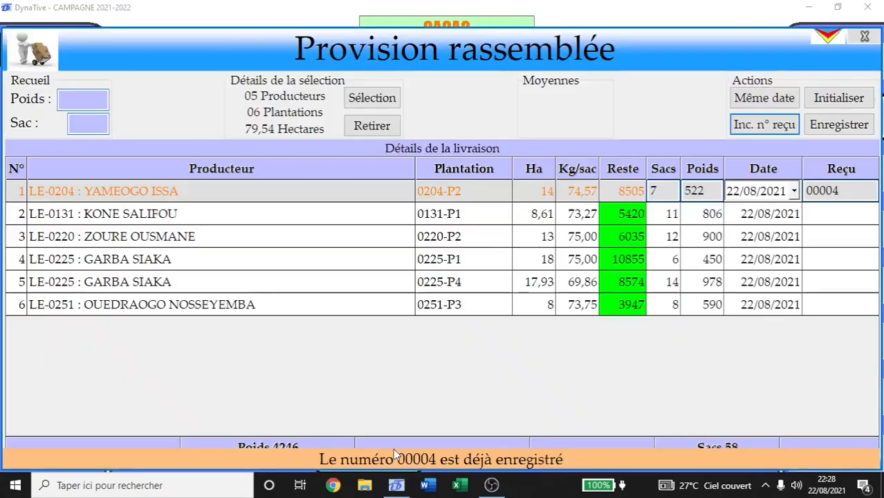
Change row 1's receipt to 00005 and auto-number the other rows through 00010.
{"action": "double_click", "coordinate": [846, 194]}
{"action": "type", "text": "00005"}
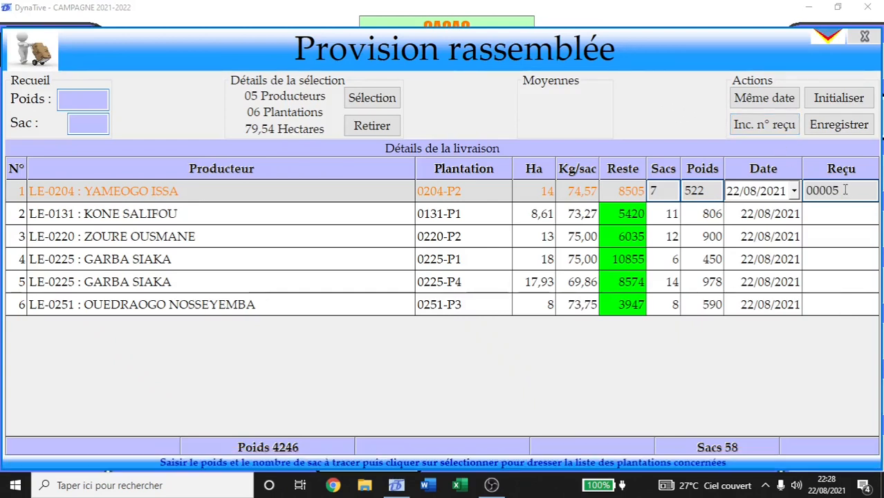
{"action": "left_click", "coordinate": [768, 128]}
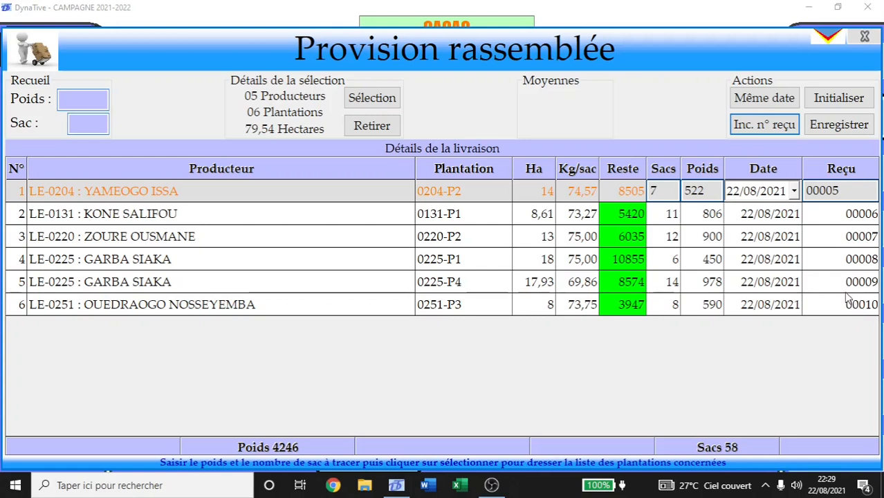
Save the grouped delivery carrying receipts 00005 to 00010.
{"action": "left_click", "coordinate": [825, 129]}
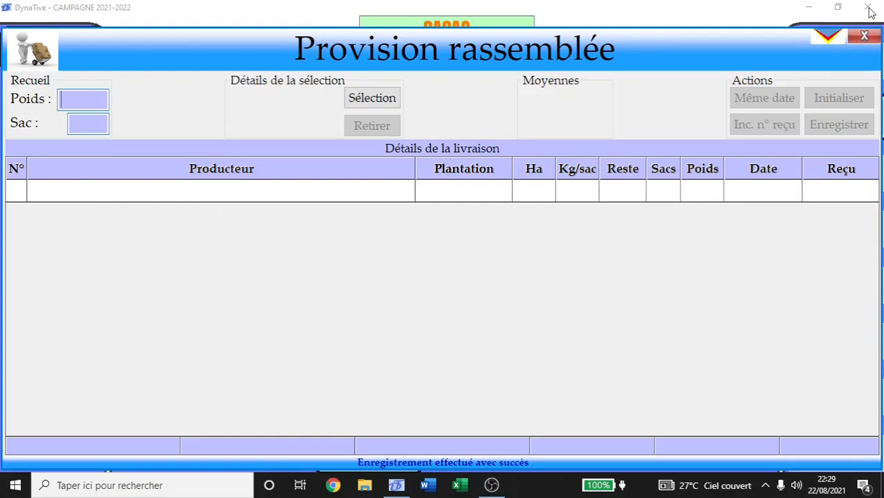
Close the emptied grouped form and confirm ordinary stock lists ten deliveries totalling 6569 kg.
{"action": "left_click", "coordinate": [865, 37]}
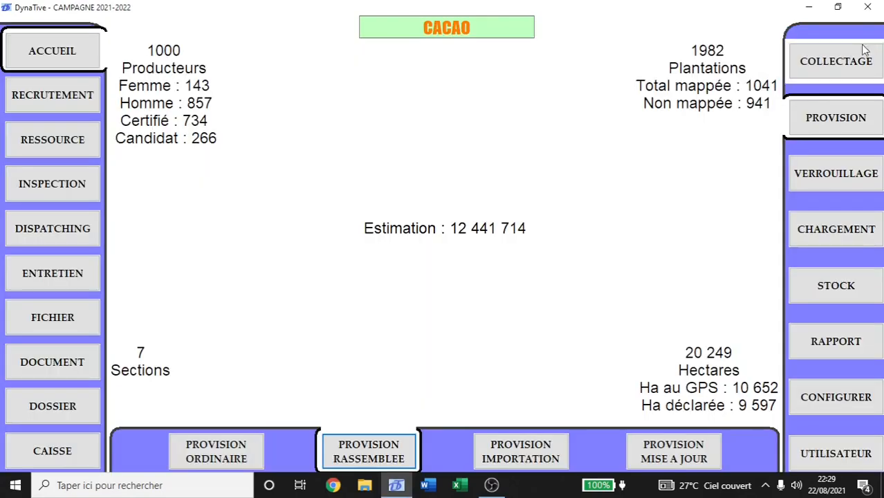
{"action": "left_click", "coordinate": [253, 454]}
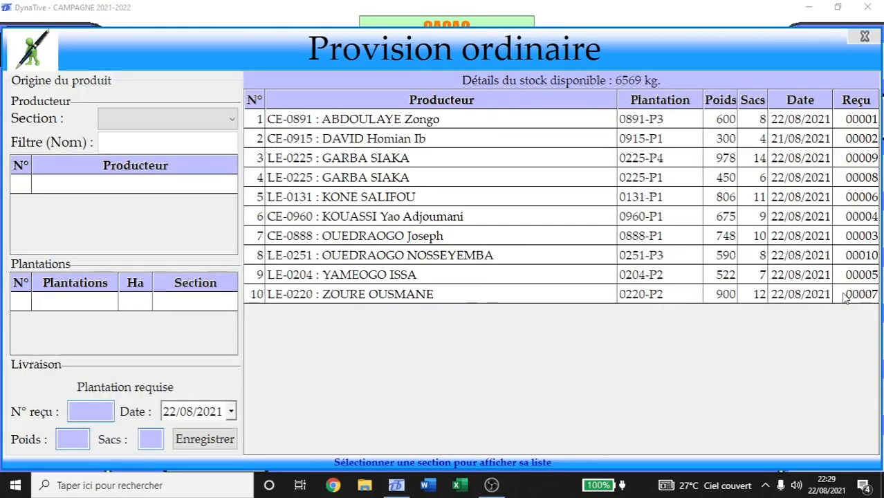
{"action": "left_click_drag", "start_coordinate": [844, 295], "coordinate": [829, 128]}
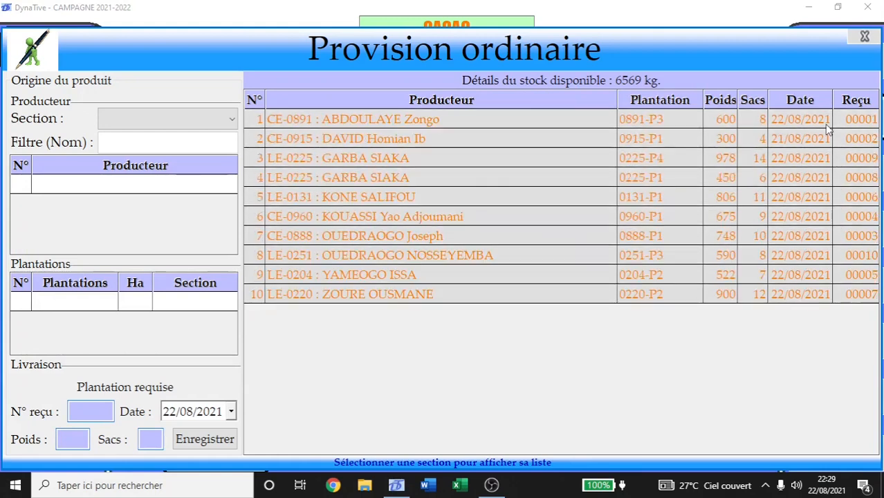
{"action": "left_click", "coordinate": [864, 38]}
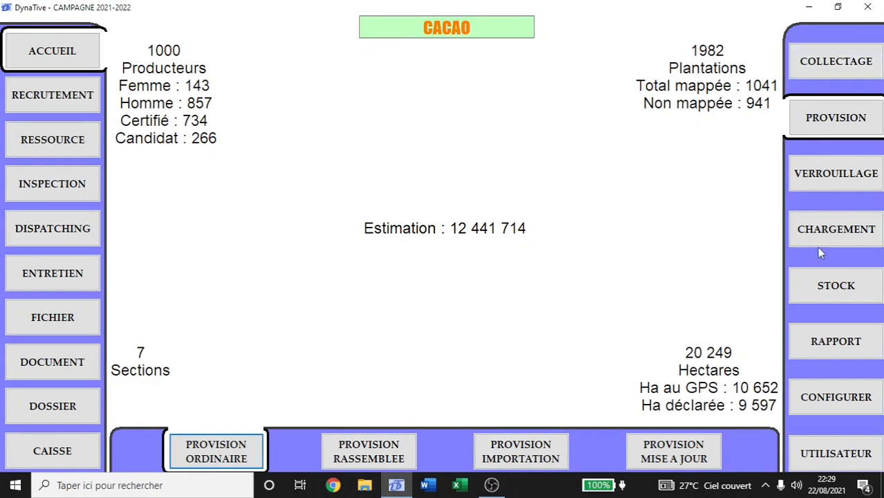
Open the Stock disponible report and inspect its rows, including receipt 00003.
{"action": "left_click", "coordinate": [840, 287]}
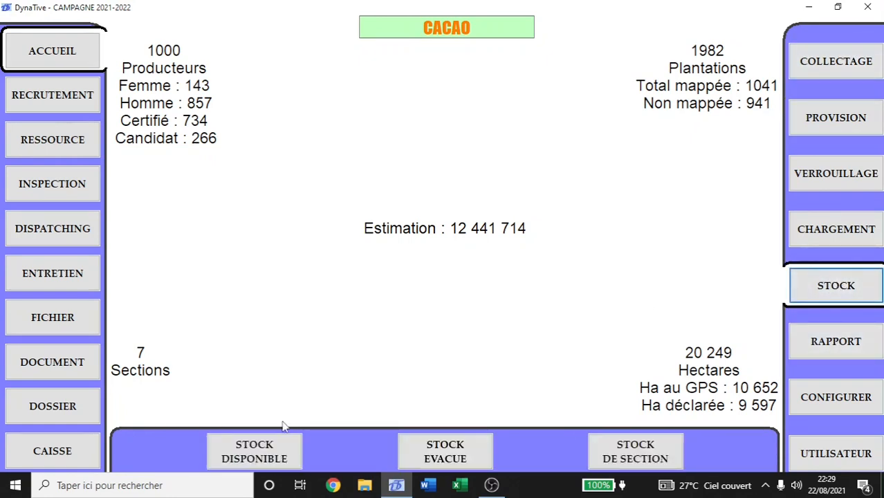
{"action": "left_click", "coordinate": [269, 459]}
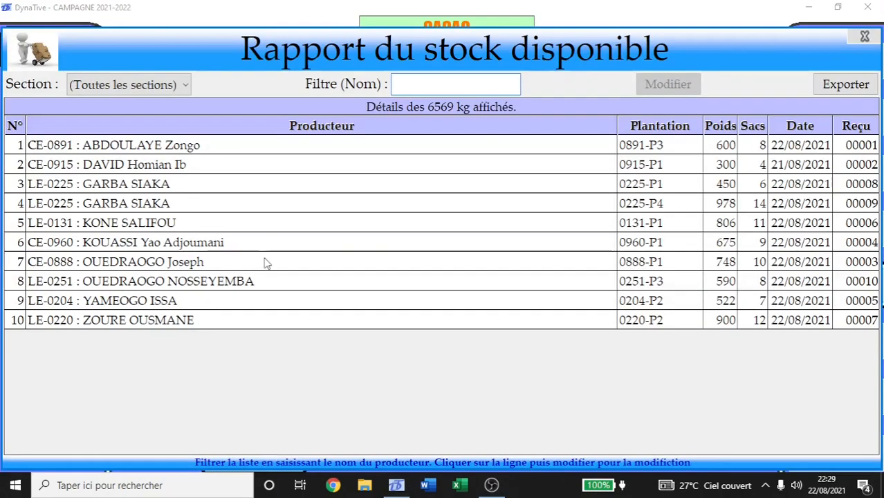
{"action": "left_click_drag", "start_coordinate": [343, 145], "coordinate": [418, 326]}
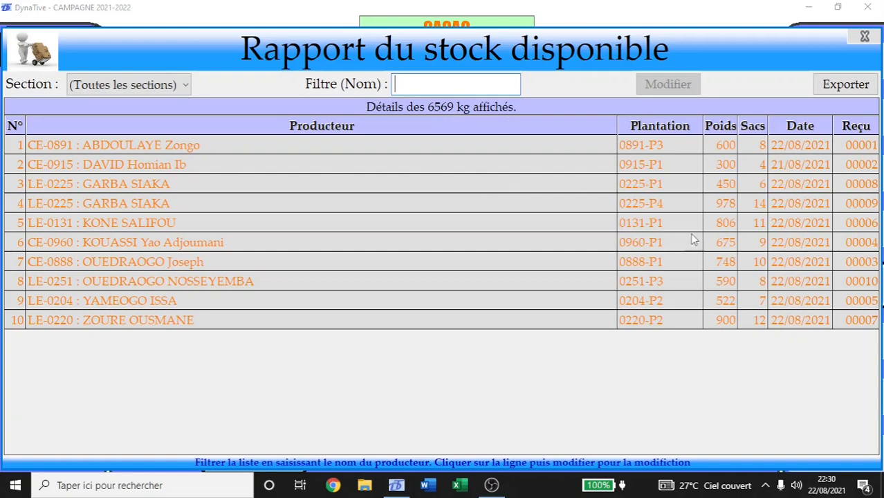
{"action": "left_click", "coordinate": [752, 227]}
{"action": "left_click", "coordinate": [750, 266]}
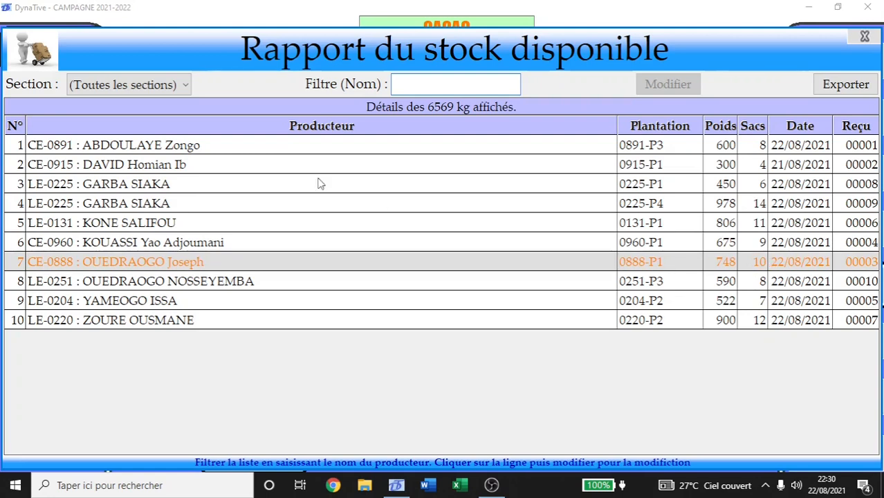
Filter the stock report to the LOME section and select its first entries.
{"action": "left_click", "coordinate": [166, 84]}
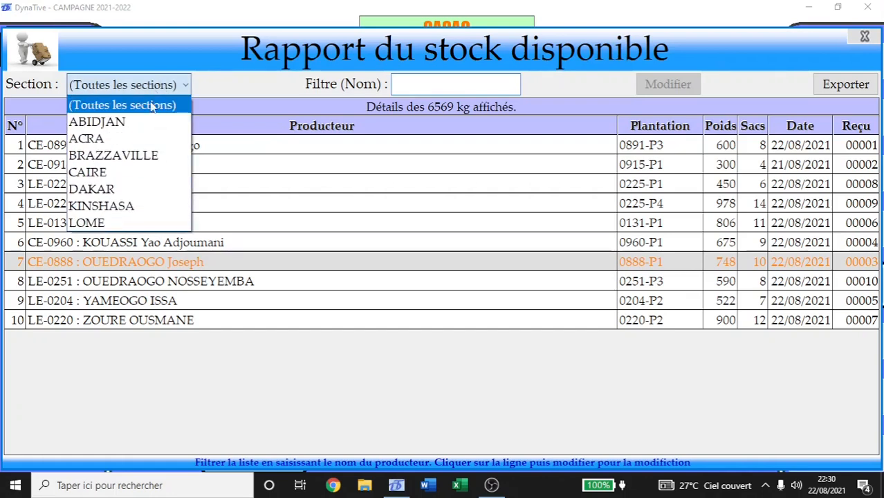
{"action": "left_click", "coordinate": [110, 224]}
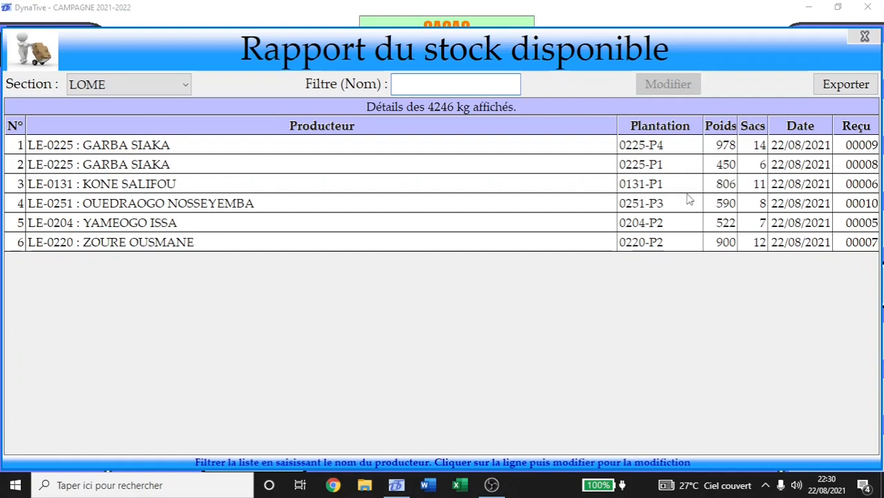
{"action": "left_click", "coordinate": [657, 223], "text": "shift"}
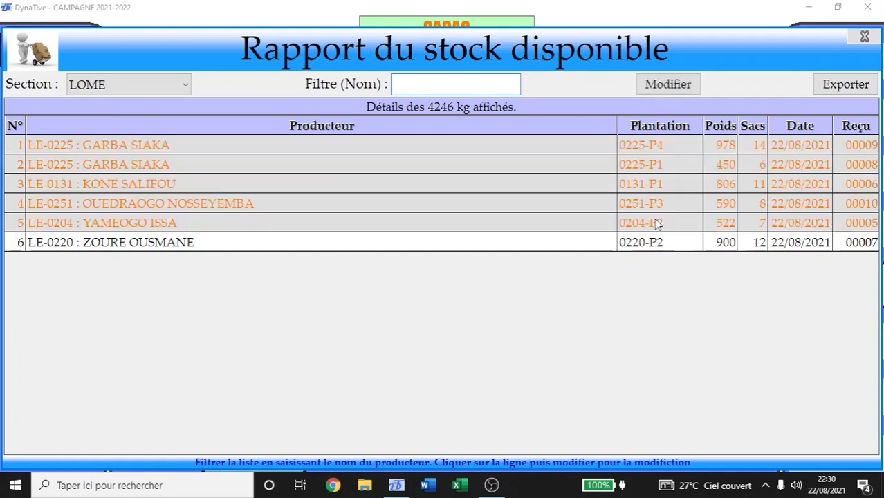
Filter the report in turn to ABIDJAN, ACRA, BRAZZAVILLE, then CAIRE sections.
{"action": "left_click", "coordinate": [103, 83]}
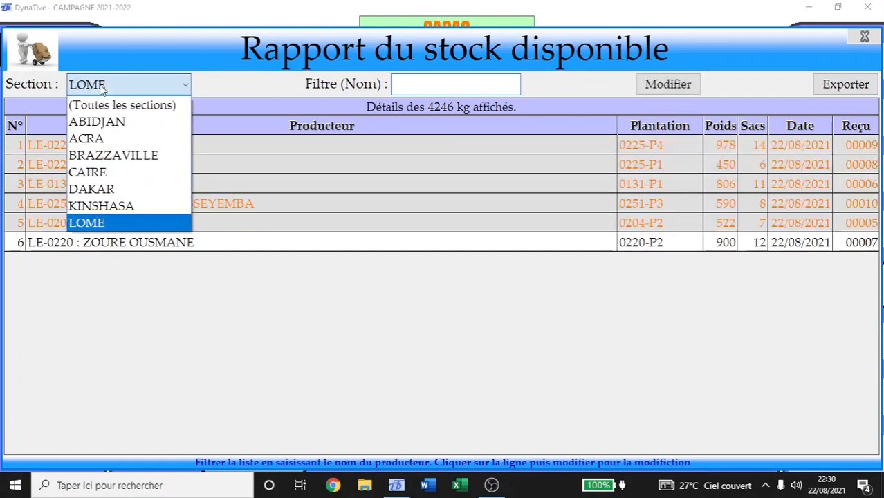
{"action": "left_click", "coordinate": [116, 122]}
{"action": "left_click", "coordinate": [118, 87]}
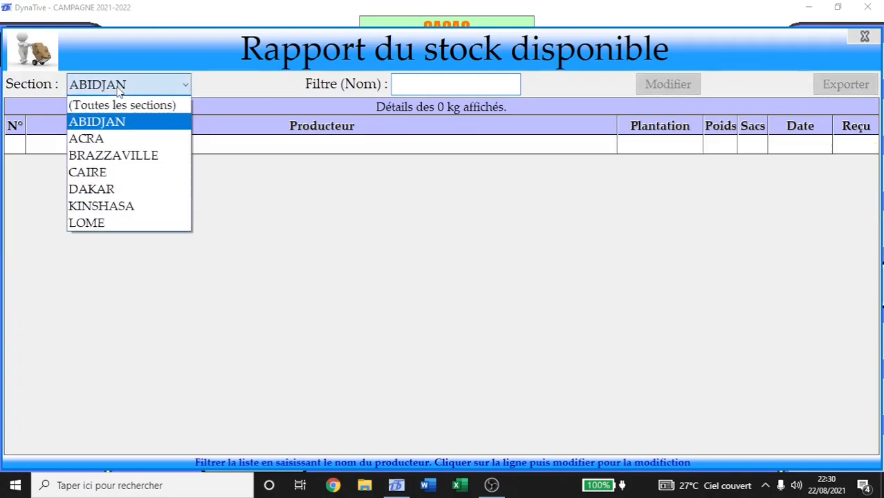
{"action": "left_click", "coordinate": [115, 139]}
{"action": "left_click", "coordinate": [126, 86]}
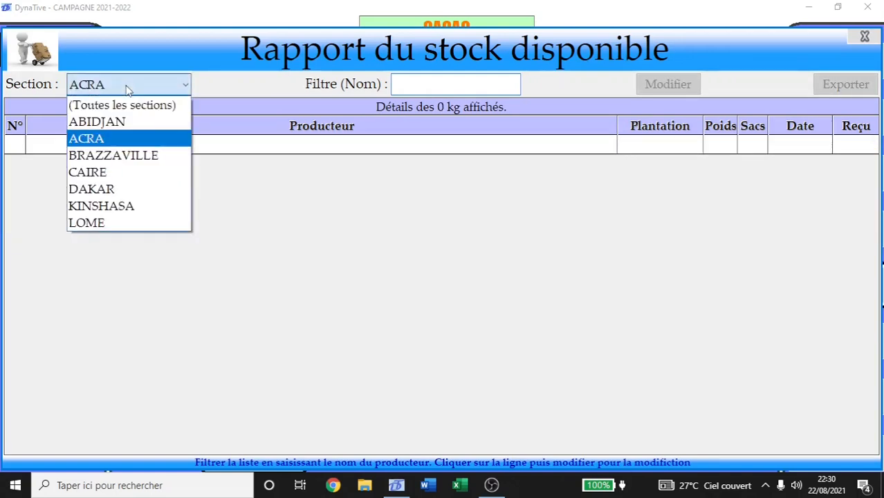
{"action": "left_click", "coordinate": [135, 158]}
{"action": "left_click", "coordinate": [136, 89]}
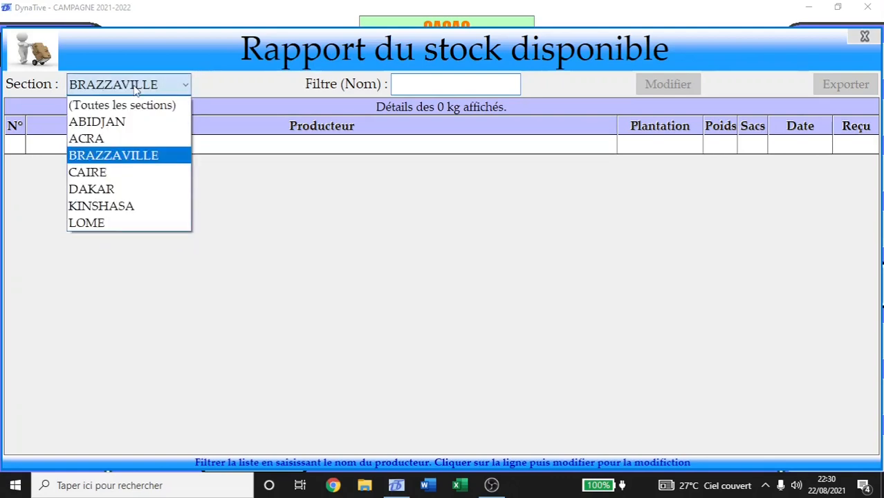
{"action": "left_click", "coordinate": [108, 173]}
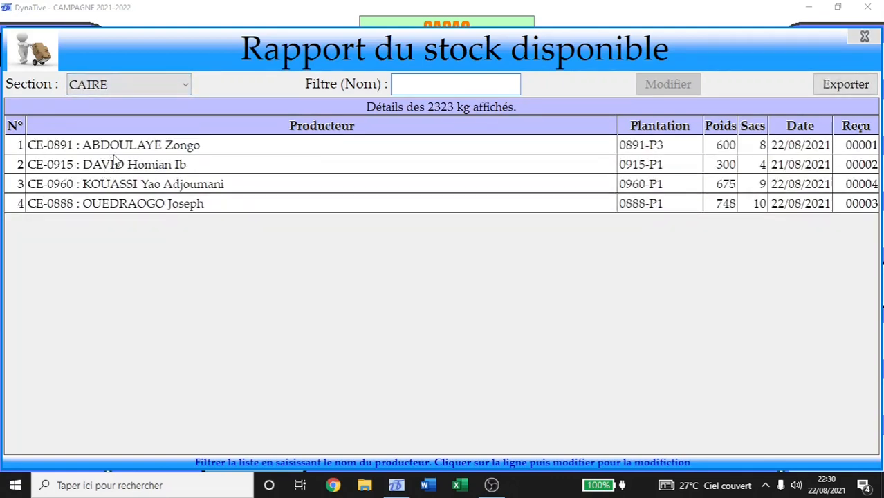
Inspect the four CAIRE producer rows, then switch back to (Toutes les sections).
{"action": "left_click", "coordinate": [205, 151]}
{"action": "left_click", "coordinate": [737, 169]}
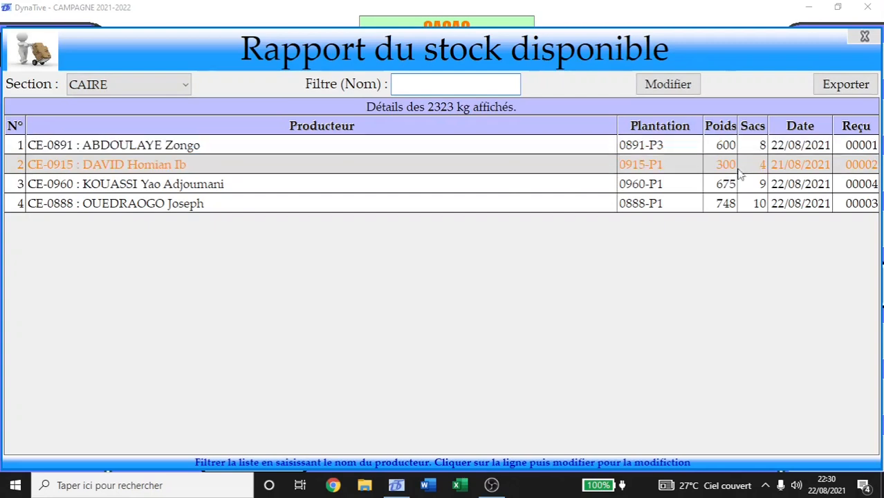
{"action": "left_click", "coordinate": [733, 187]}
{"action": "left_click", "coordinate": [736, 207]}
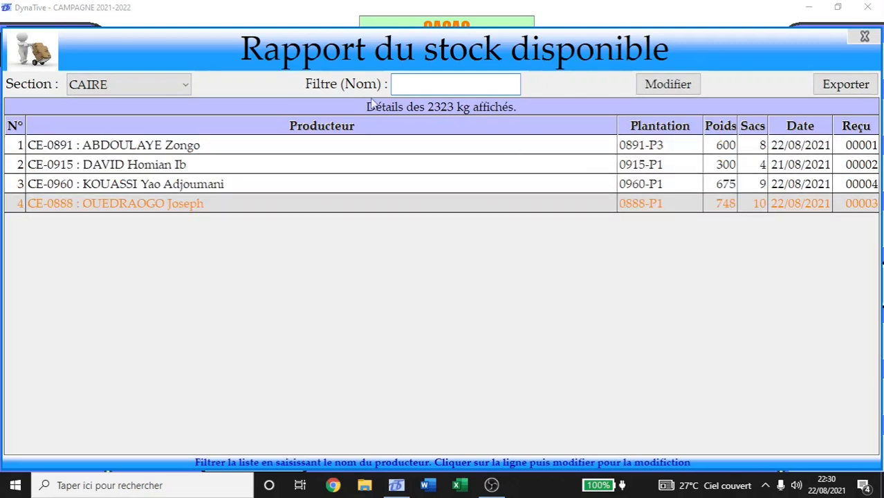
{"action": "left_click", "coordinate": [124, 83]}
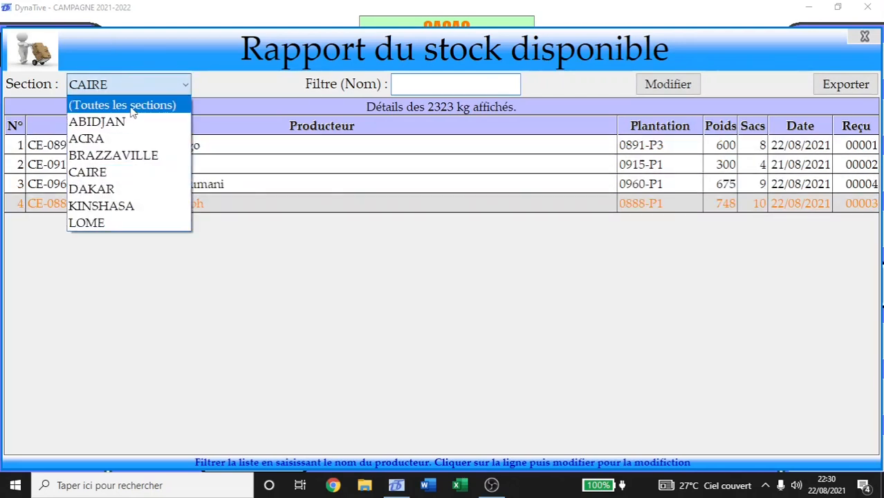
{"action": "left_click", "coordinate": [122, 105]}
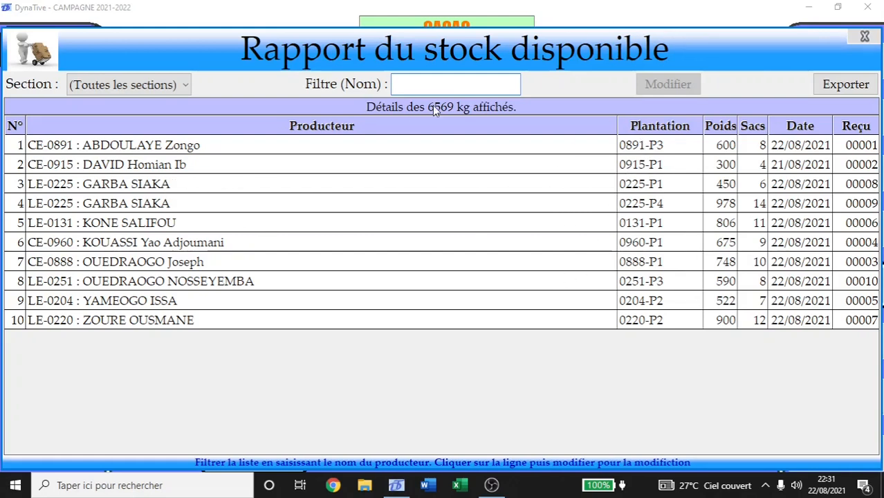
Filter the report by name 'gar', inspect the two 1428 kg matches, then close it.
{"action": "left_click", "coordinate": [407, 86]}
{"action": "type", "text": "gar"}
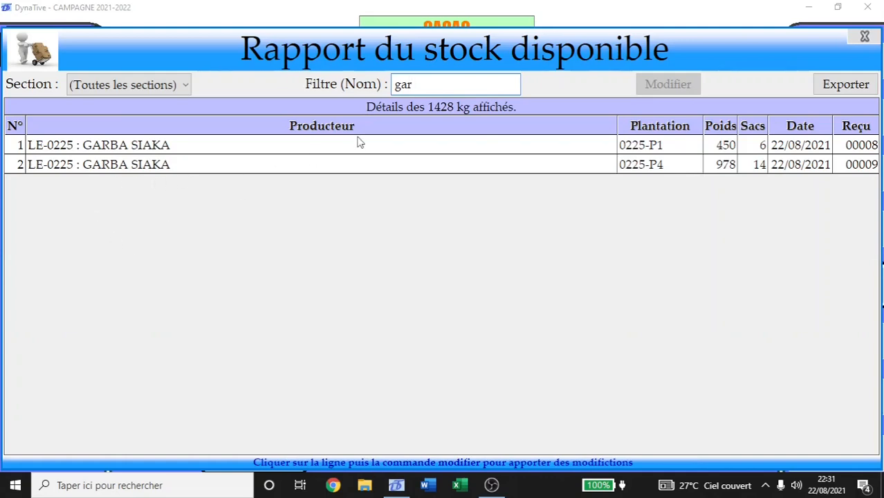
{"action": "left_click", "coordinate": [119, 147]}
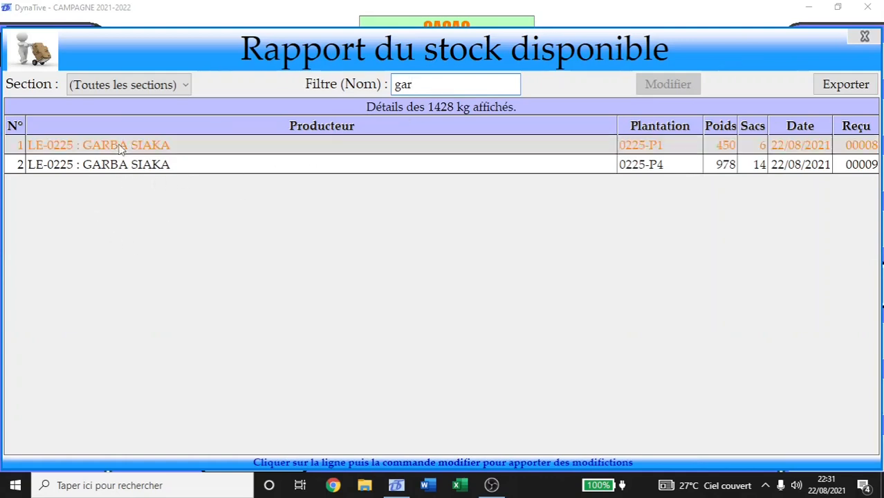
{"action": "left_click", "coordinate": [136, 167]}
{"action": "left_click", "coordinate": [179, 147]}
{"action": "left_click", "coordinate": [422, 83]}
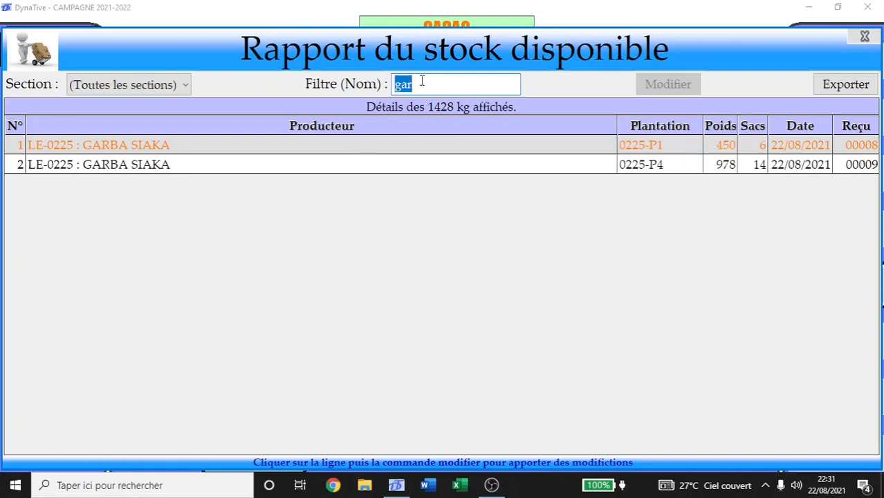
{"action": "left_click", "coordinate": [188, 169]}
{"action": "left_click", "coordinate": [192, 146]}
{"action": "left_click", "coordinate": [748, 171]}
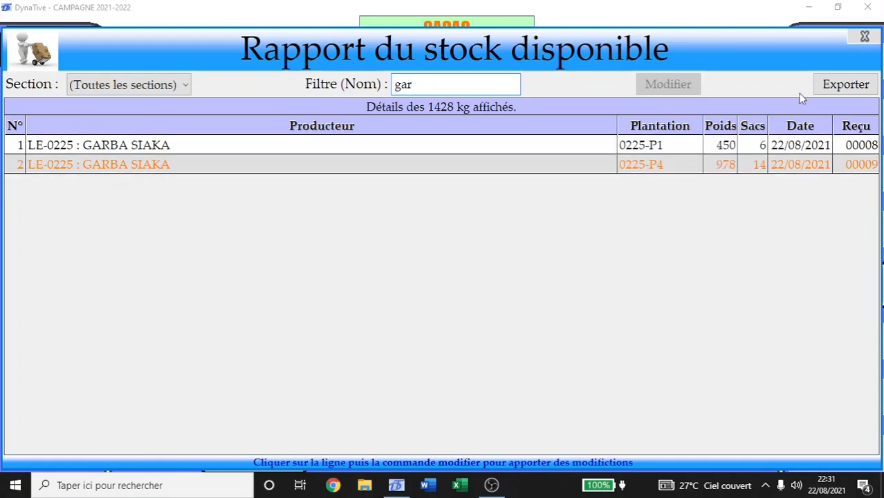
{"action": "left_click", "coordinate": [866, 37]}
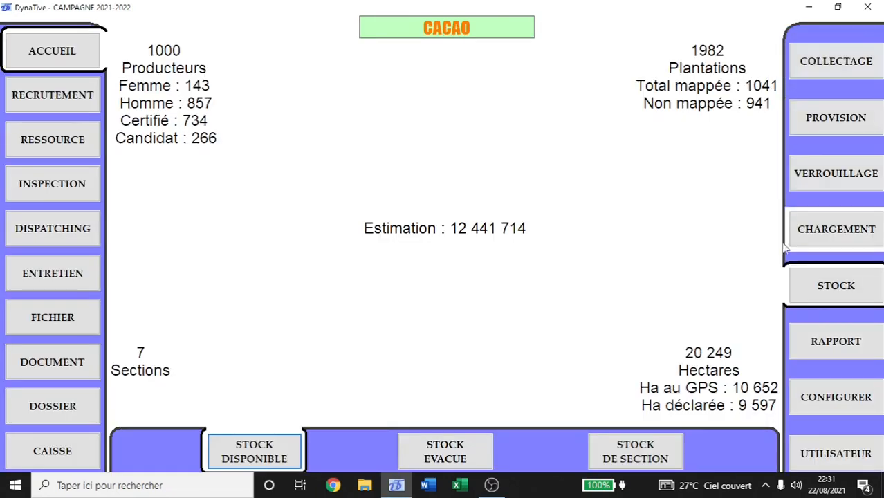
Open and close Provision rassemblée, then review Provision ordinaire's ten receipts 00001–00010.
{"action": "left_click", "coordinate": [840, 120]}
{"action": "left_click", "coordinate": [366, 450]}
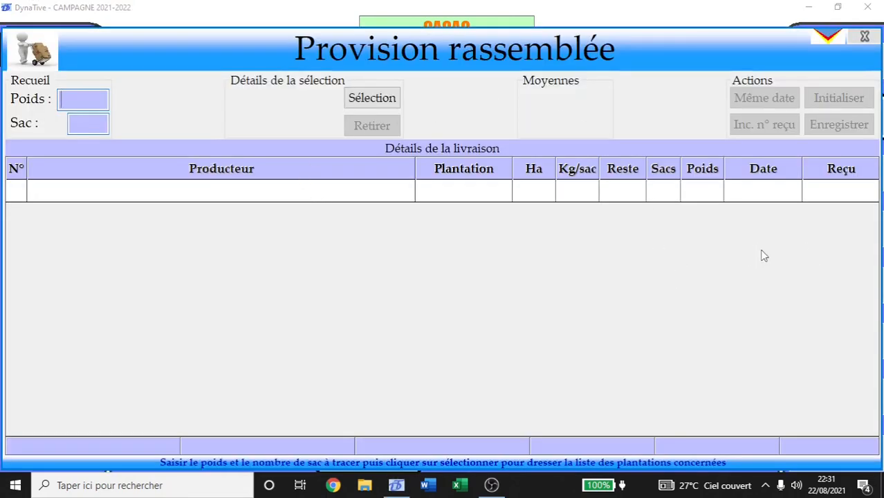
{"action": "left_click", "coordinate": [863, 41]}
{"action": "left_click", "coordinate": [227, 448]}
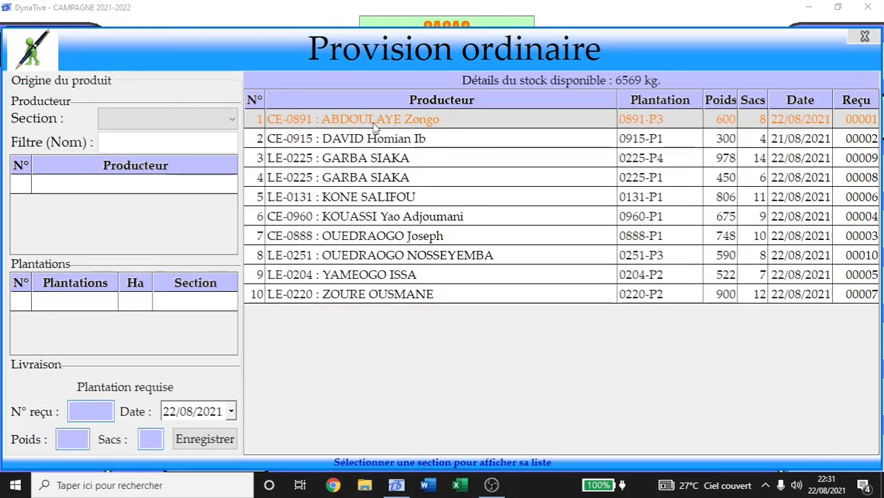
{"action": "left_click", "coordinate": [871, 37]}
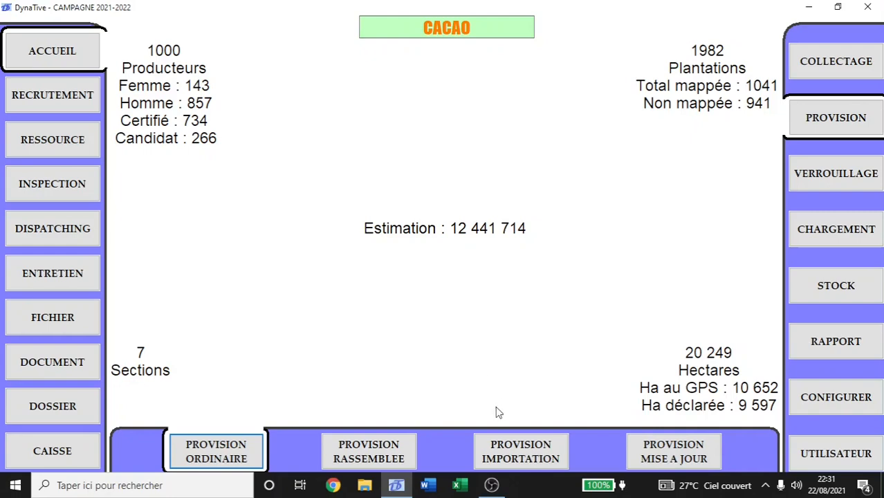
Open Importation de provision and launch its Voir fiche sample Excel layout.
{"action": "left_click", "coordinate": [533, 454]}
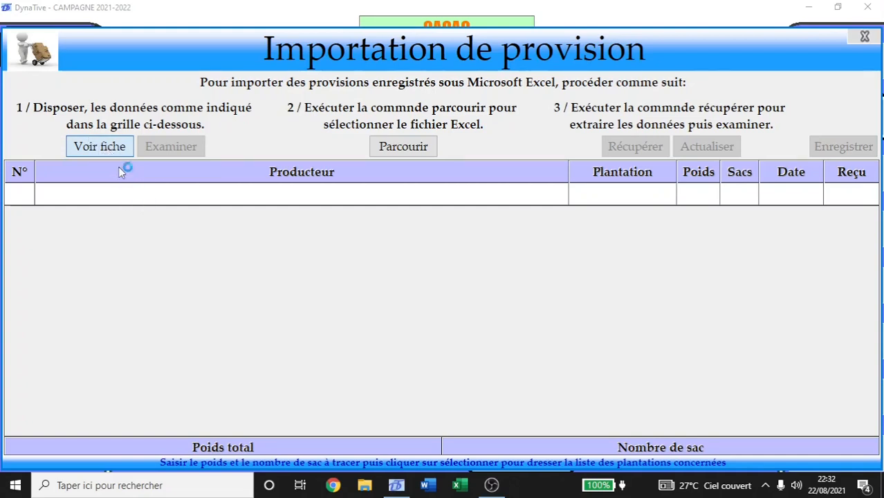
{"action": "left_click", "coordinate": [104, 150]}
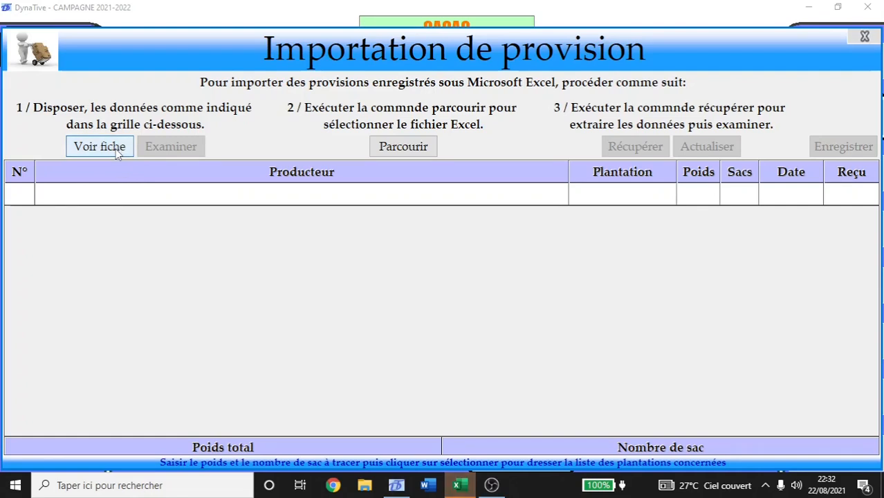
{"action": "left_click", "coordinate": [461, 487]}
Maximise Excel, select B2:G2, then close Classeur1 without saving.
{"action": "left_click", "coordinate": [575, 13]}
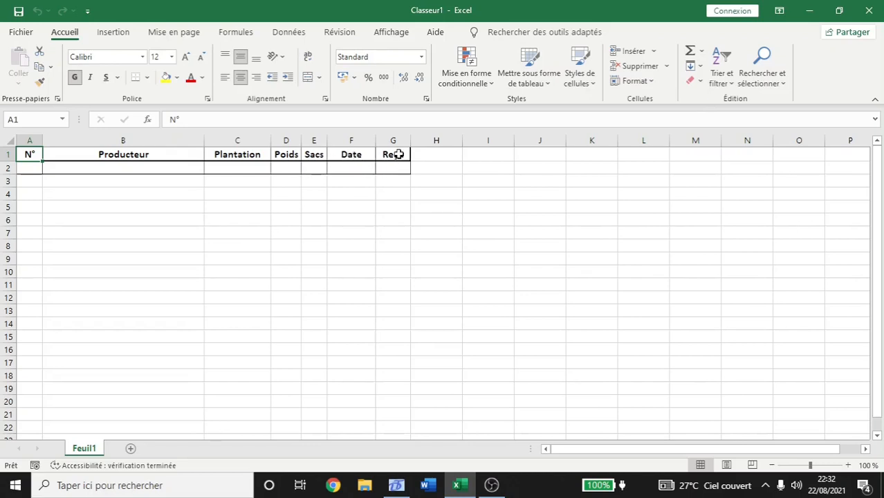
{"action": "left_click_drag", "start_coordinate": [399, 167], "coordinate": [31, 168]}
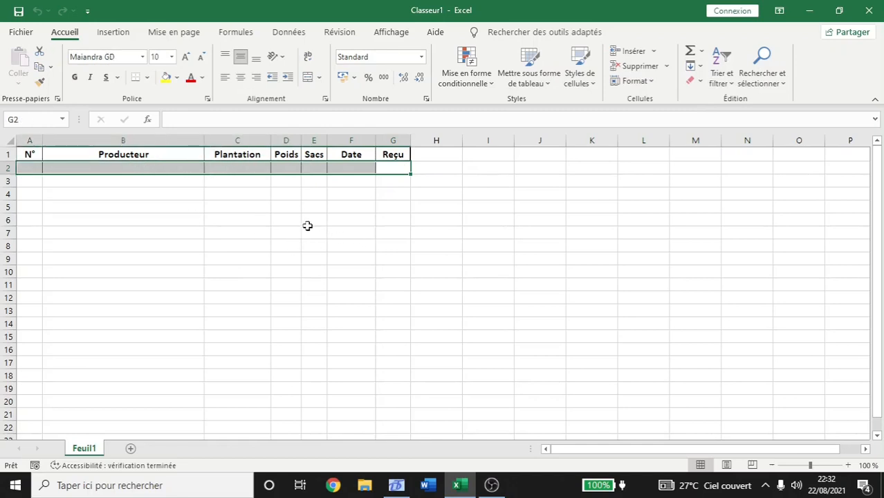
{"action": "left_click", "coordinate": [869, 10]}
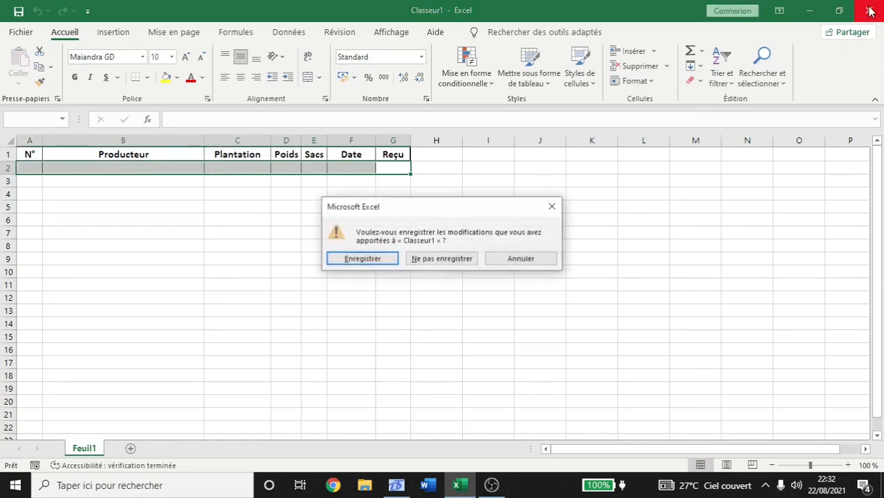
{"action": "left_click", "coordinate": [451, 256]}
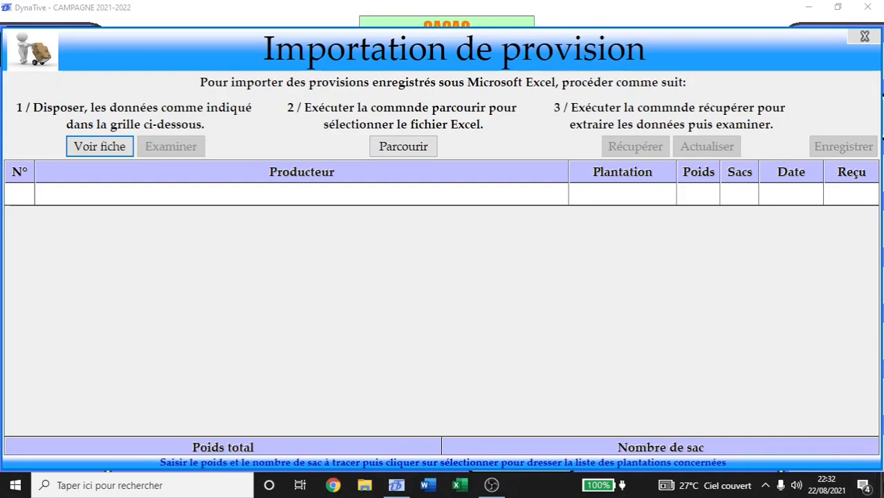
Open the CHARGEMENT workbook from the desktop without updating external links.
{"action": "left_click", "coordinate": [883, 494]}
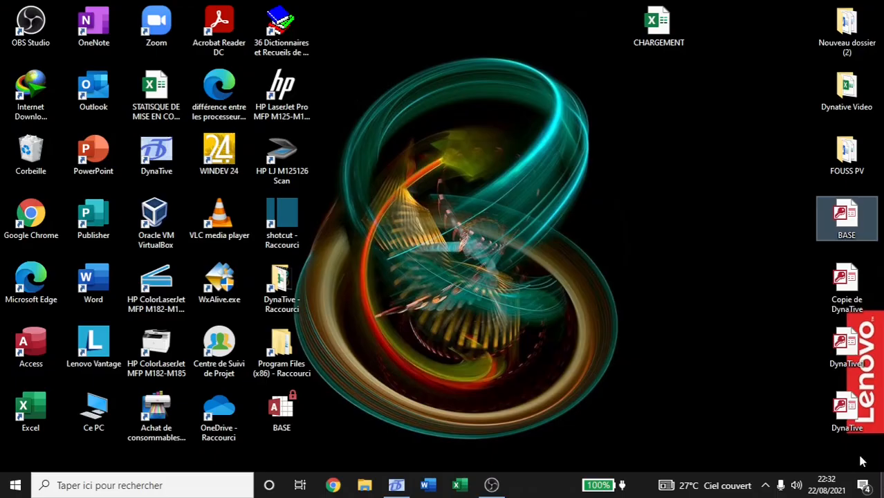
{"action": "left_click", "coordinate": [661, 29]}
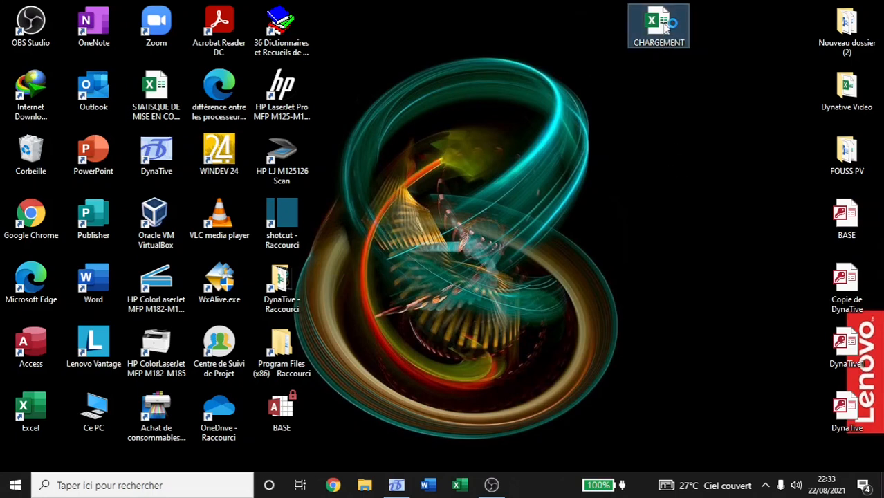
{"action": "double_click", "coordinate": [666, 25]}
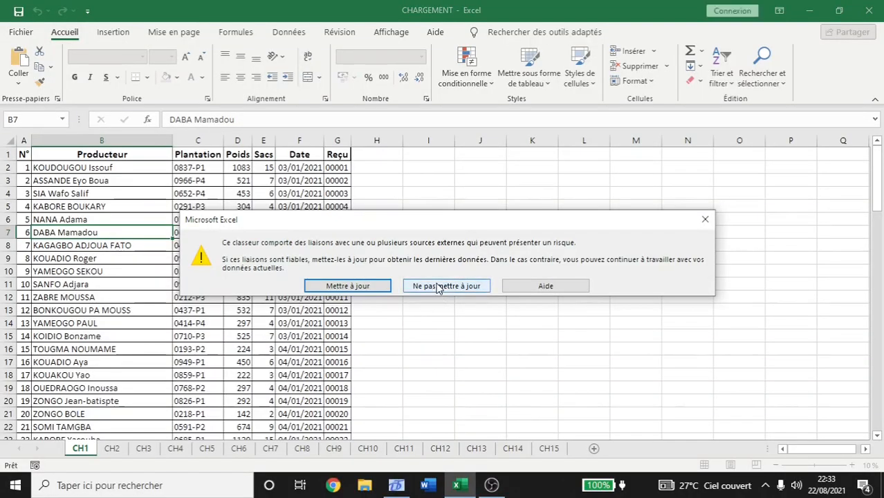
{"action": "left_click", "coordinate": [437, 287]}
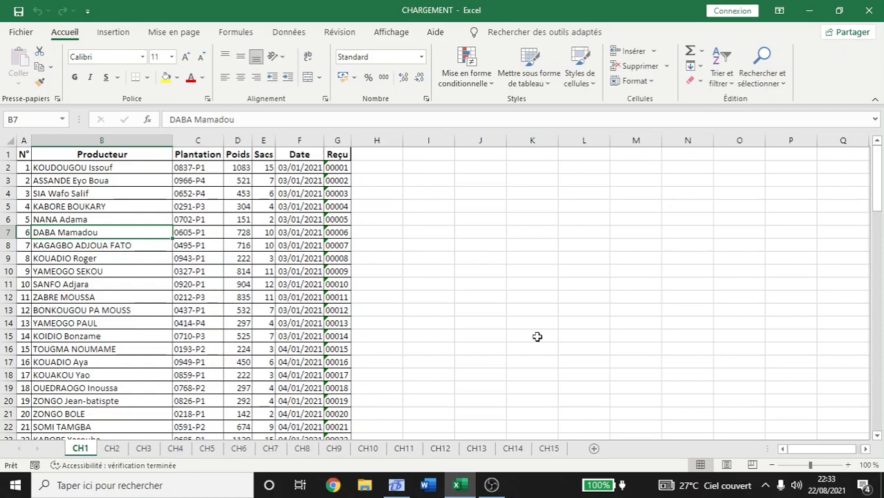
Change the receipt numbers in G2 and G3 to start the Reçu series.
{"action": "left_click", "coordinate": [342, 168]}
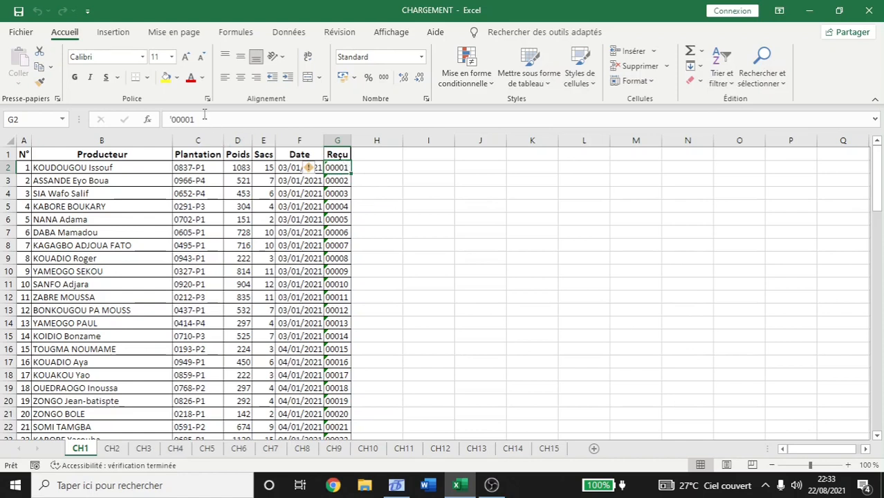
{"action": "left_click", "coordinate": [183, 119]}
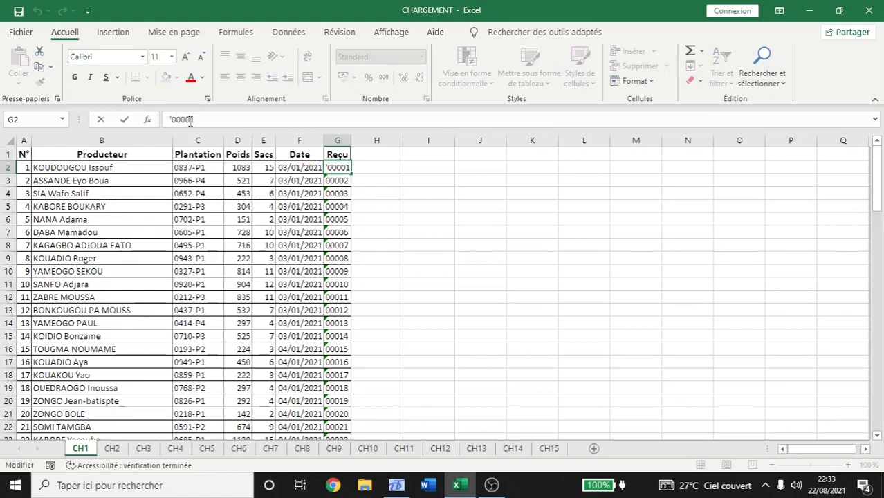
{"action": "type", "text": "1"}
{"action": "key", "text": "Return"}
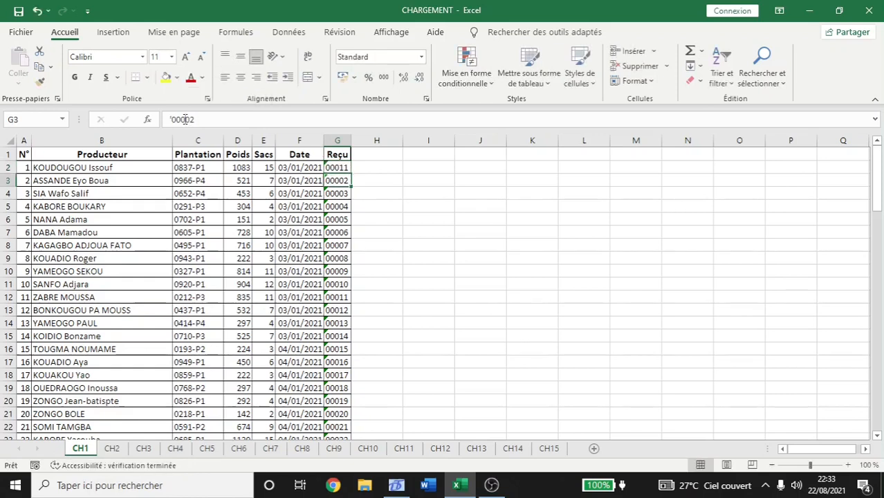
{"action": "left_click_drag", "start_coordinate": [188, 119], "coordinate": [192, 119]}
{"action": "type", "text": "2"}
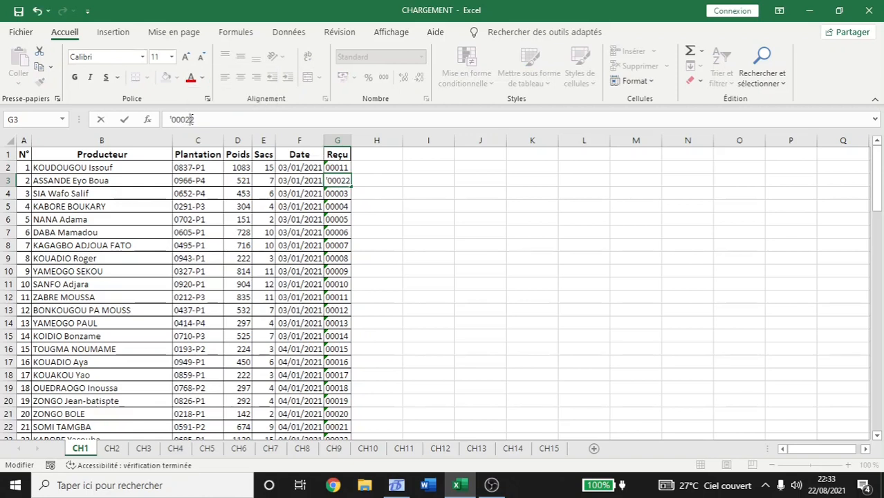
{"action": "type", "text": "1"}
{"action": "key", "text": "Return"}
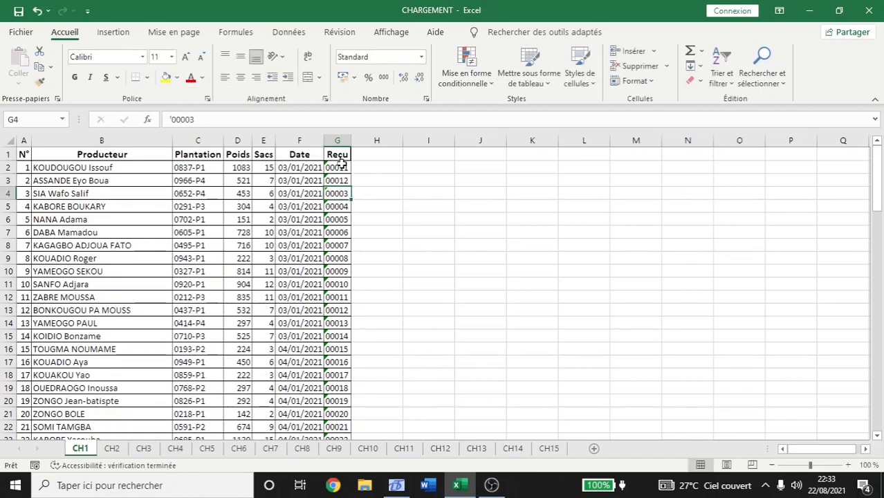
Fill the Reçu column as a series down to 00103 and save the workbook.
{"action": "left_click_drag", "start_coordinate": [337, 168], "coordinate": [346, 181]}
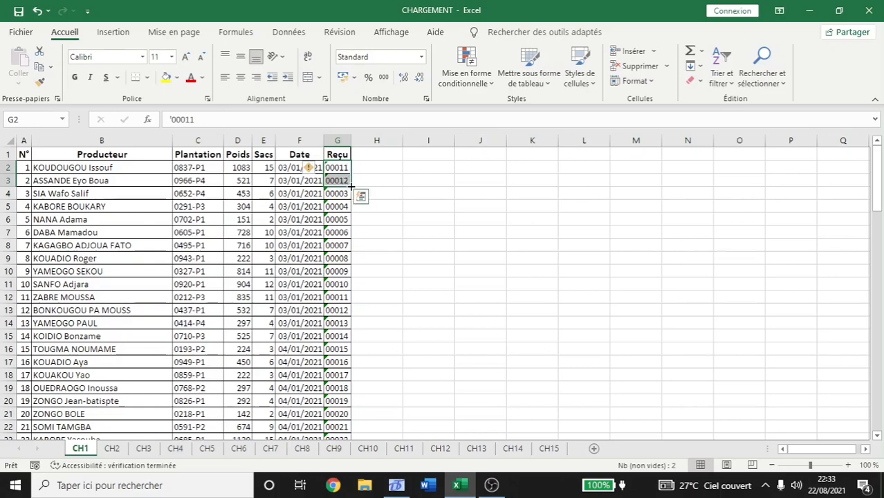
{"action": "double_click", "coordinate": [350, 185]}
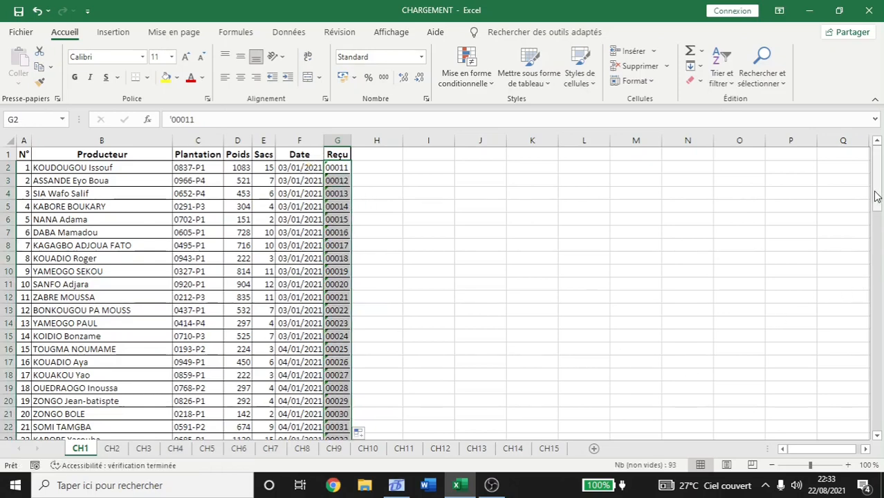
{"action": "left_click_drag", "start_coordinate": [877, 189], "coordinate": [880, 379]}
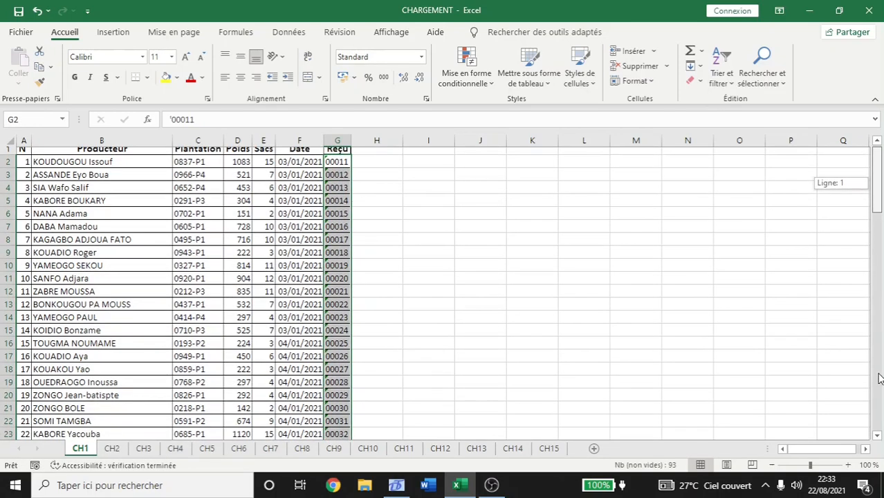
{"action": "mouse_move", "coordinate": [879, 440]}
{"action": "left_mouse_down"}
{"action": "mouse_move", "coordinate": [877, 164]}
{"action": "mouse_move", "coordinate": [865, 414]}
{"action": "mouse_move", "coordinate": [881, 435]}
{"action": "mouse_move", "coordinate": [878, 424]}
{"action": "left_mouse_up"}
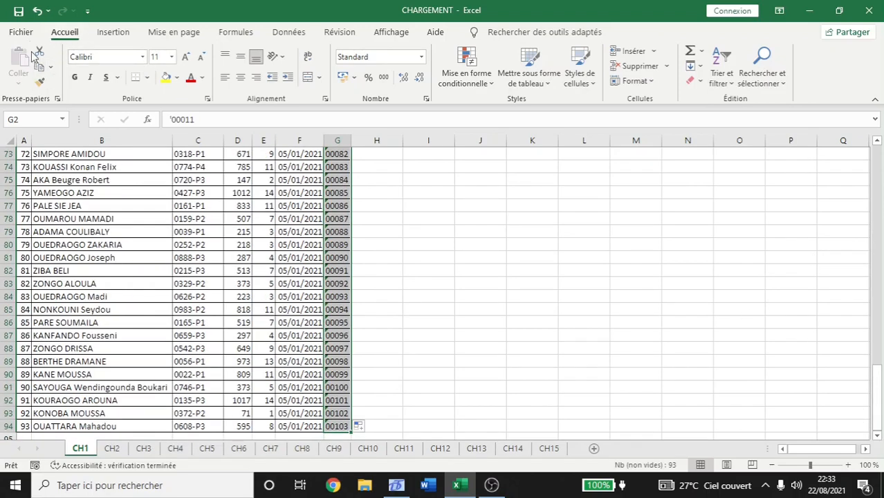
{"action": "left_click", "coordinate": [18, 11]}
{"action": "left_click", "coordinate": [395, 485]}
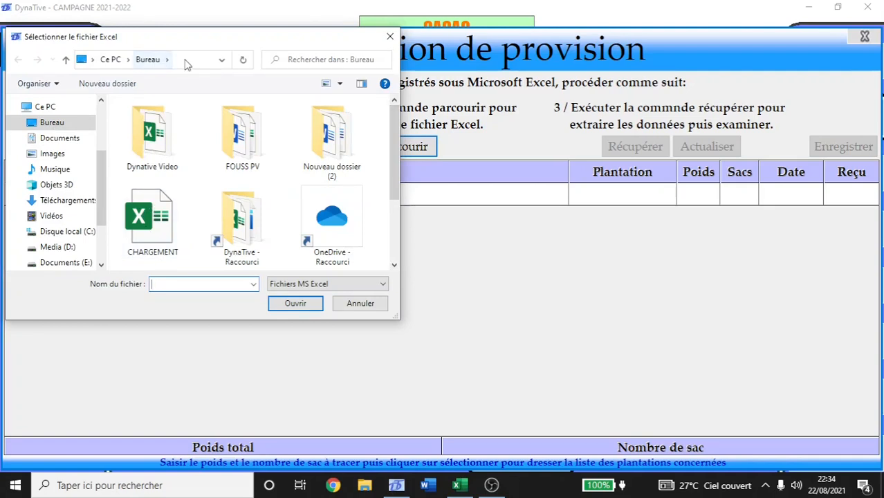
Import CHARGEMENT.xlsx, then retrieve, check and save its 93 provisions (43 371 kg, 589 sacks).
{"action": "left_click", "coordinate": [156, 214]}
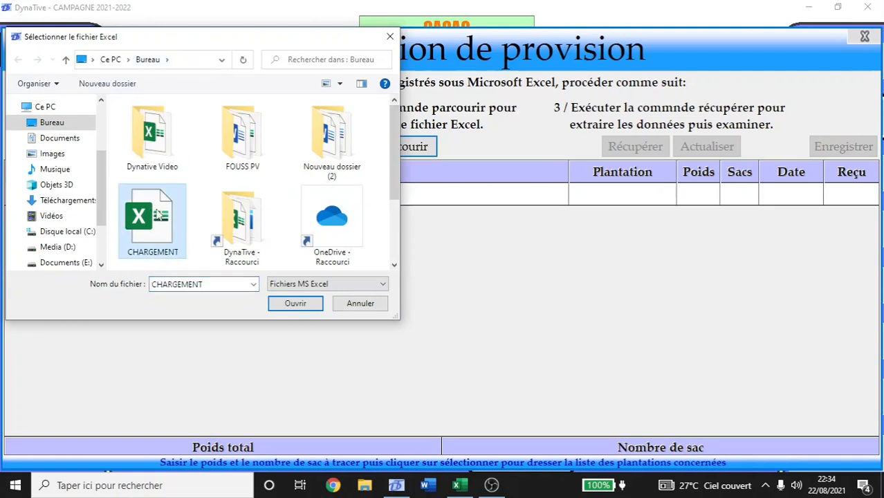
{"action": "left_click", "coordinate": [304, 305]}
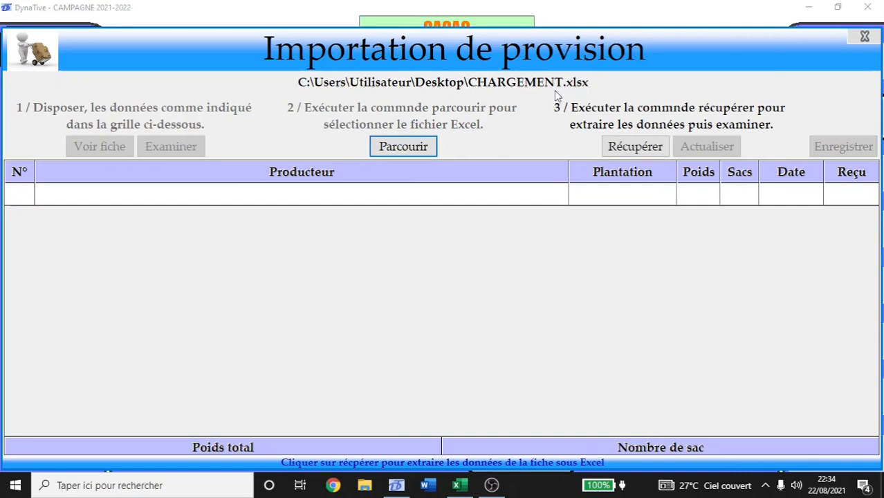
{"action": "left_click", "coordinate": [635, 143]}
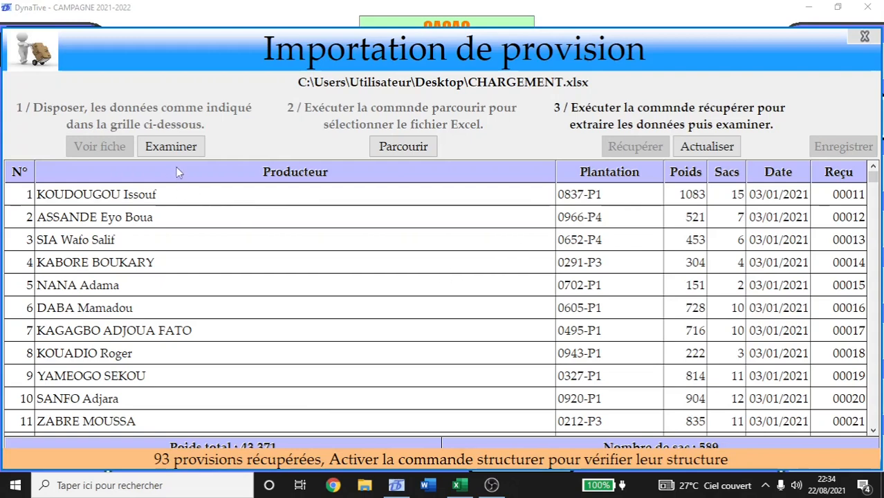
{"action": "left_click", "coordinate": [171, 149]}
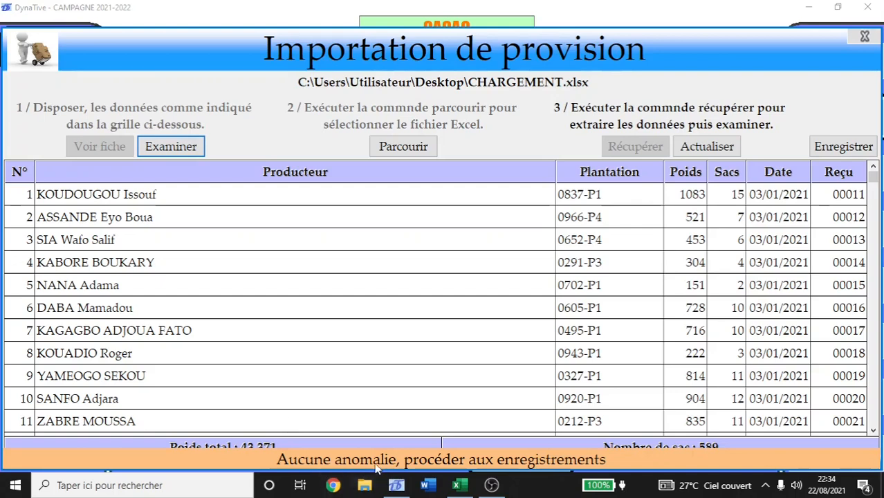
{"action": "left_click", "coordinate": [853, 148]}
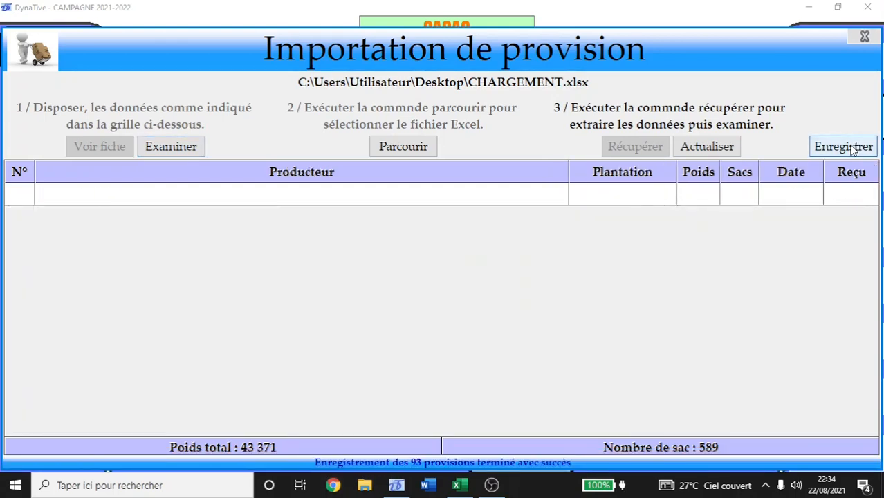
{"action": "left_click", "coordinate": [869, 36]}
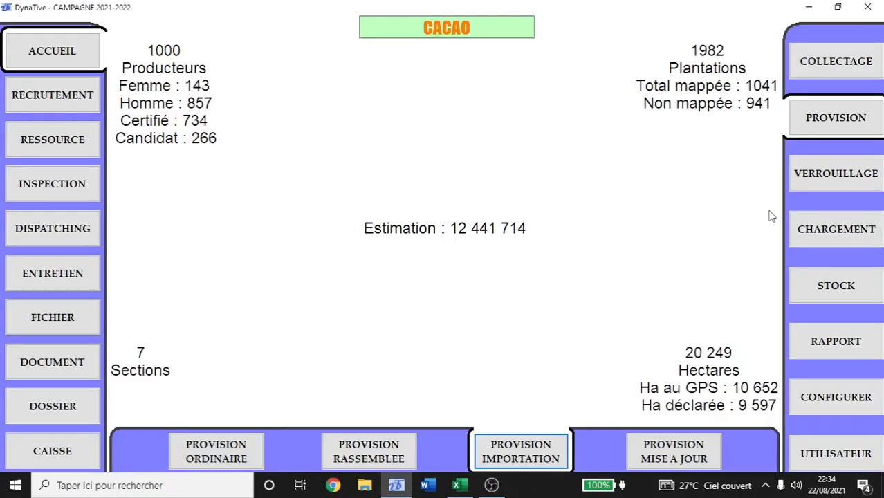
Review the STOCK DISPONIBLE report of 49940 kg, then close it and bring up the loading options.
{"action": "left_click", "coordinate": [825, 290]}
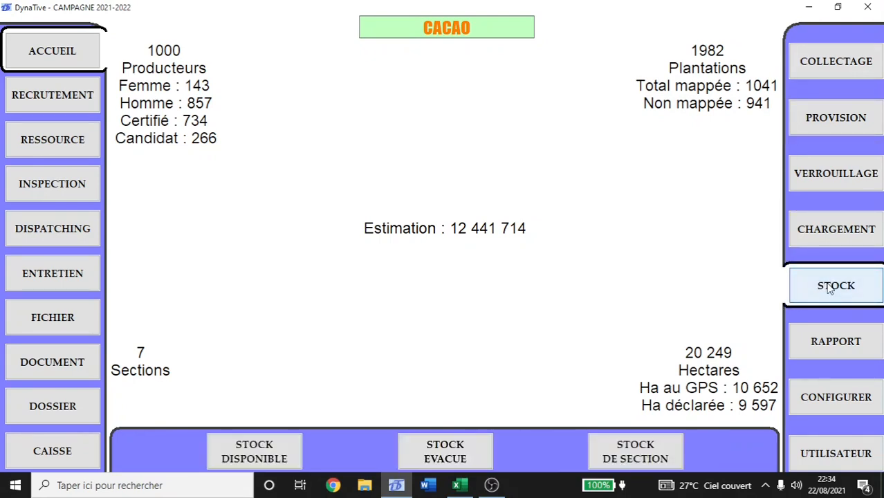
{"action": "left_click", "coordinate": [276, 452]}
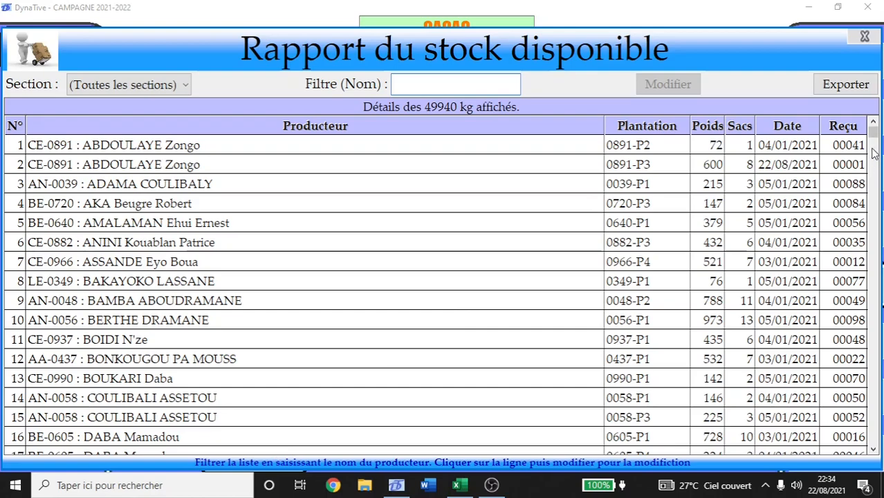
{"action": "mouse_move", "coordinate": [873, 137]}
{"action": "left_mouse_down"}
{"action": "mouse_move", "coordinate": [876, 451]}
{"action": "mouse_move", "coordinate": [874, 131]}
{"action": "left_mouse_up"}
{"action": "left_click_drag", "start_coordinate": [873, 131], "coordinate": [875, 286]}
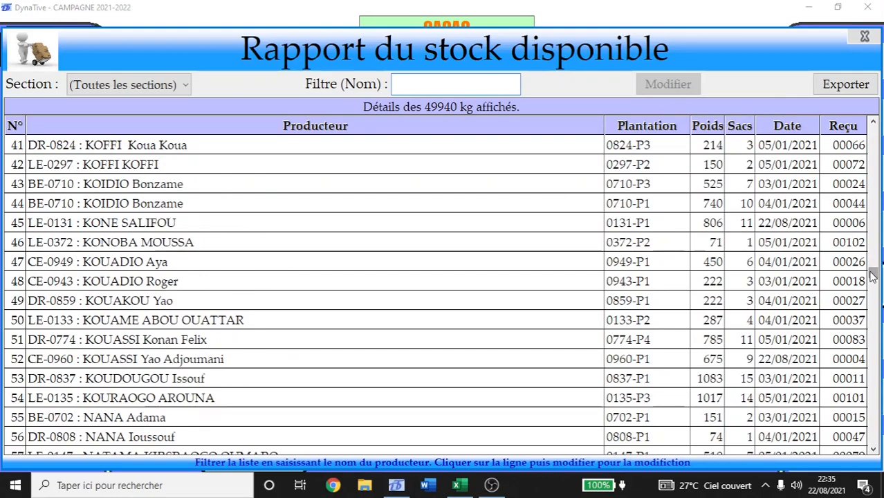
{"action": "left_click_drag", "start_coordinate": [873, 275], "coordinate": [873, 128]}
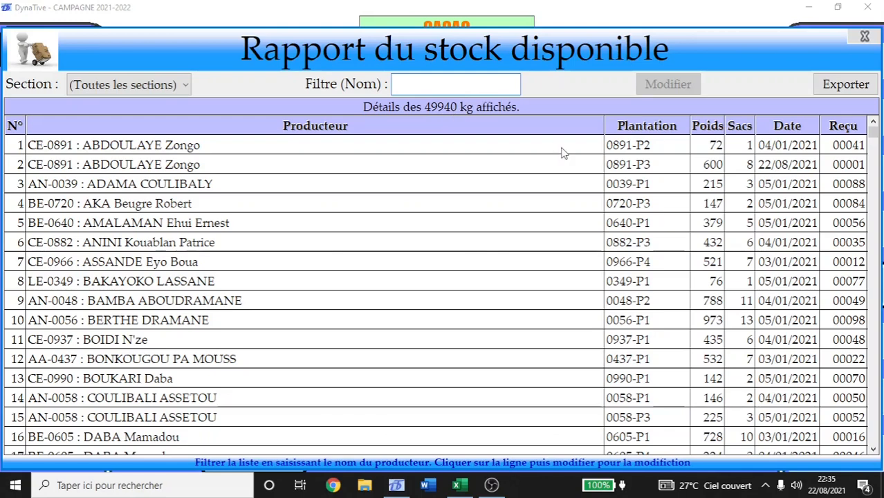
{"action": "left_click", "coordinate": [864, 37]}
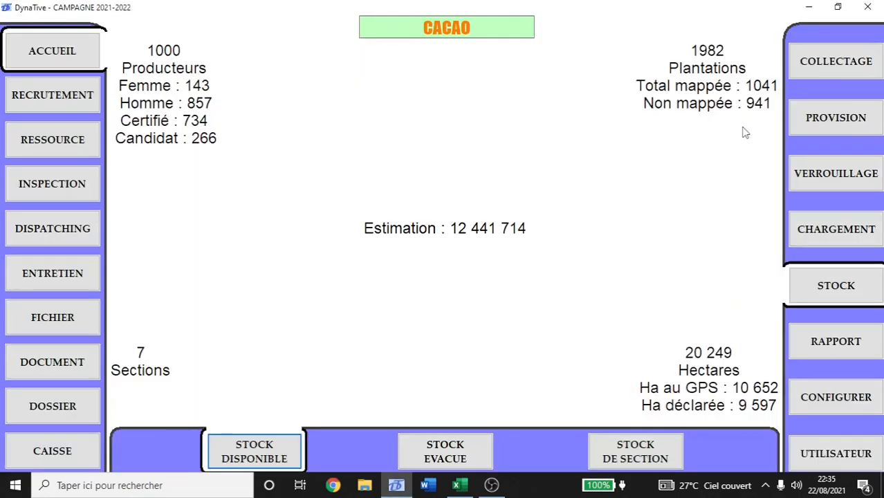
{"action": "left_click", "coordinate": [839, 235]}
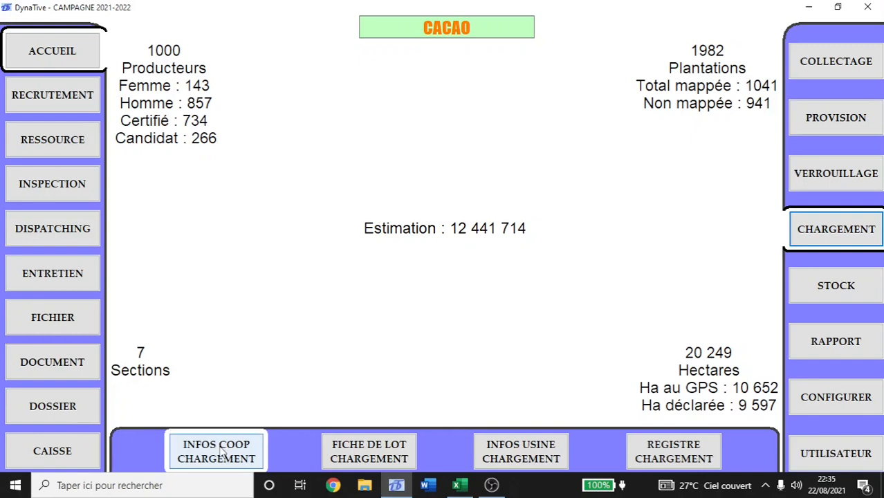
Open the Chargement départ n°1 window and select all the stock rows.
{"action": "left_click", "coordinate": [220, 451]}
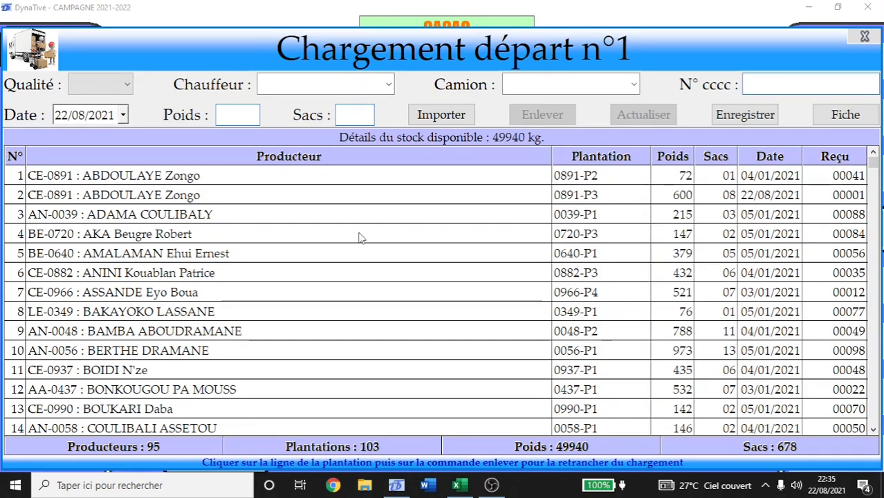
{"action": "left_click", "coordinate": [225, 178]}
{"action": "left_click_drag", "start_coordinate": [225, 179], "coordinate": [290, 425]}
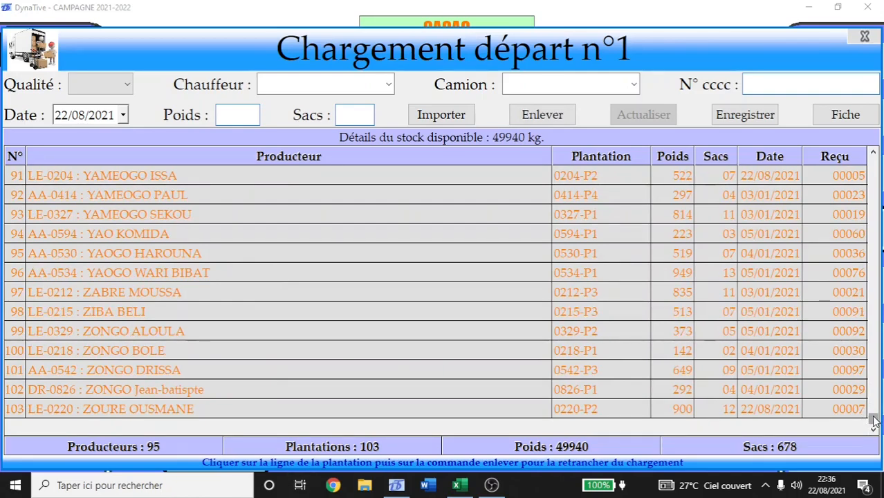
{"action": "left_click_drag", "start_coordinate": [874, 420], "coordinate": [873, 161]}
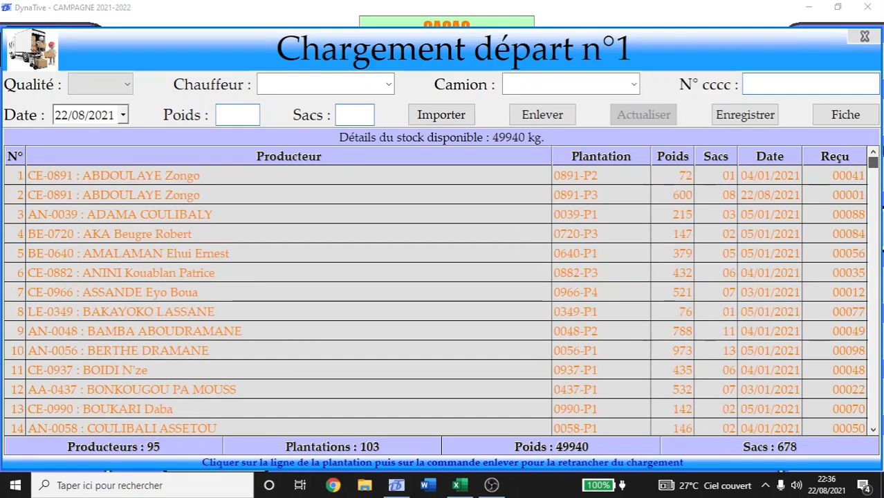
Select rows 5–7, plantations 0640-P1, 0882-P3 and 0966-P4.
{"action": "left_click", "coordinate": [476, 177]}
{"action": "left_click", "coordinate": [187, 255]}
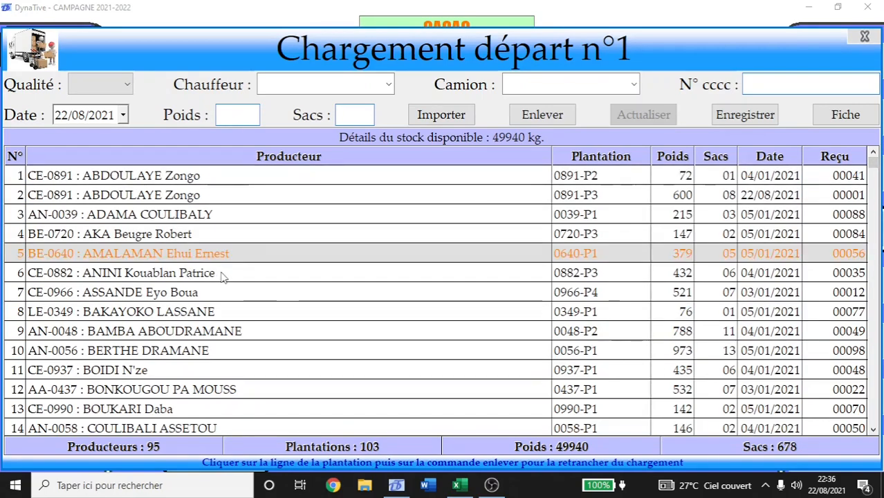
{"action": "left_click", "coordinate": [299, 277]}
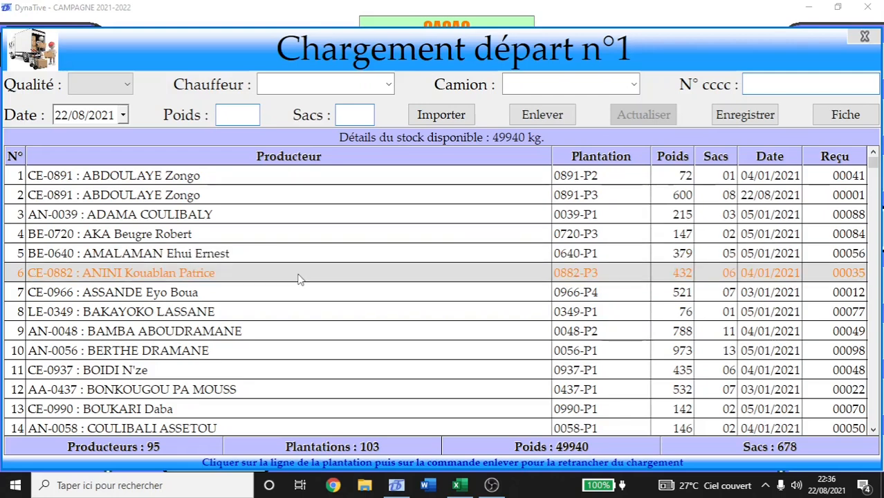
{"action": "left_click", "coordinate": [351, 297]}
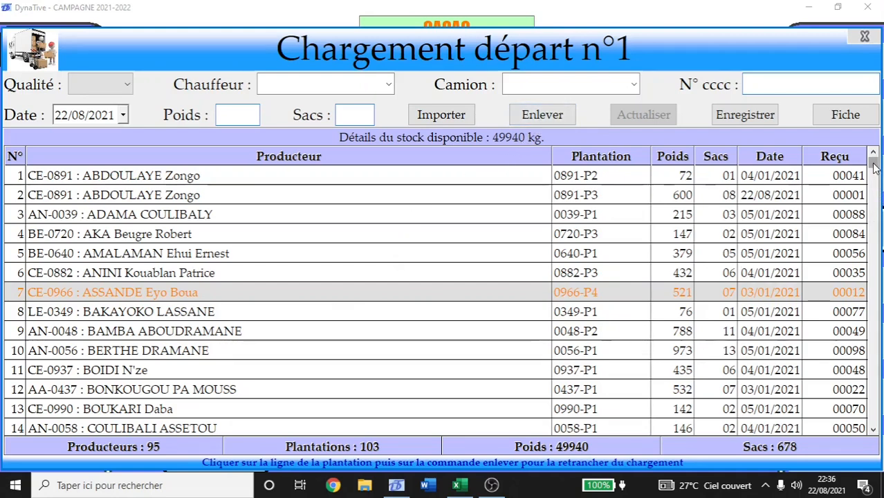
{"action": "mouse_move", "coordinate": [875, 168]}
{"action": "left_mouse_down"}
{"action": "mouse_move", "coordinate": [874, 180]}
{"action": "mouse_move", "coordinate": [875, 167]}
{"action": "left_mouse_up"}
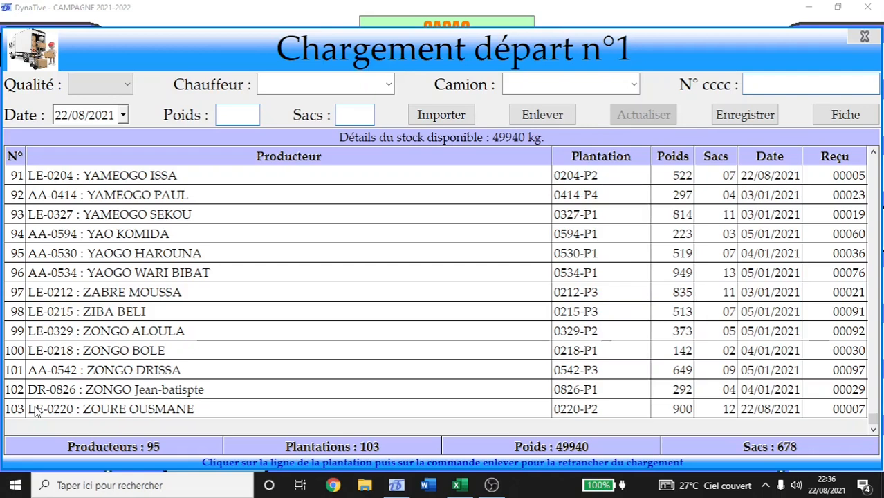
Remove plantations 0220-P2, 0826-P1 and 0542-P3 from the loading.
{"action": "left_click", "coordinate": [36, 411]}
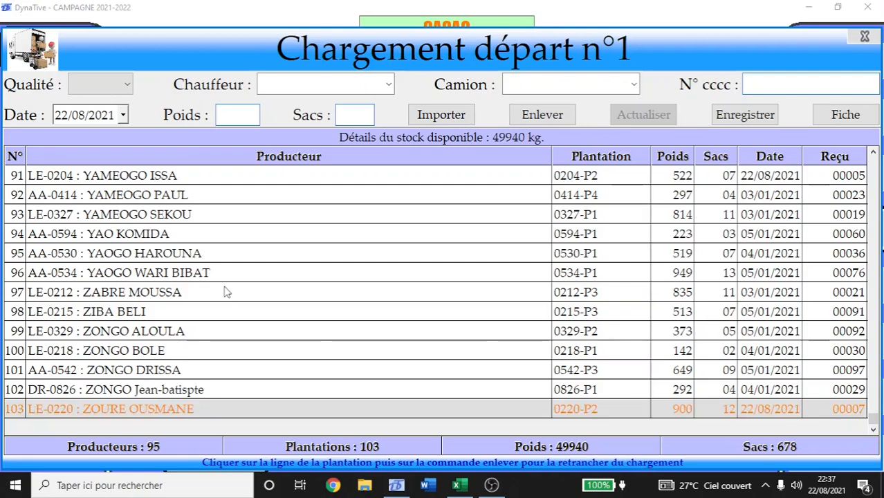
{"action": "left_click", "coordinate": [518, 118]}
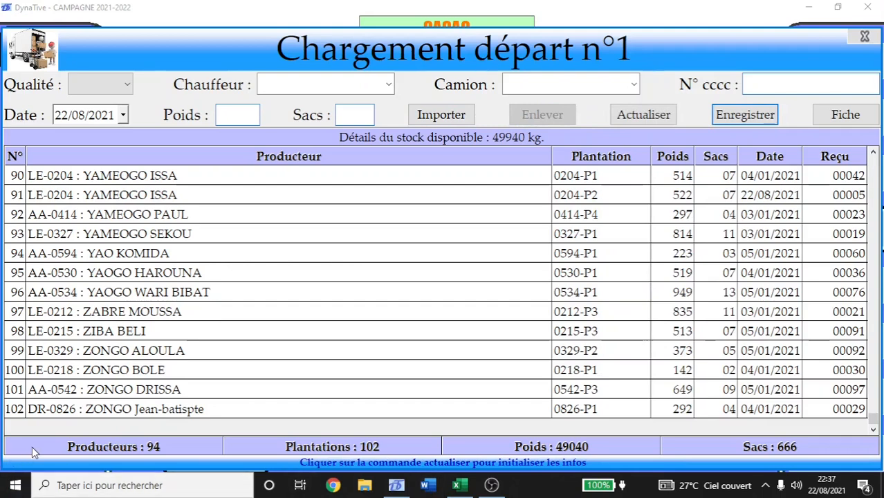
{"action": "left_click", "coordinate": [74, 410]}
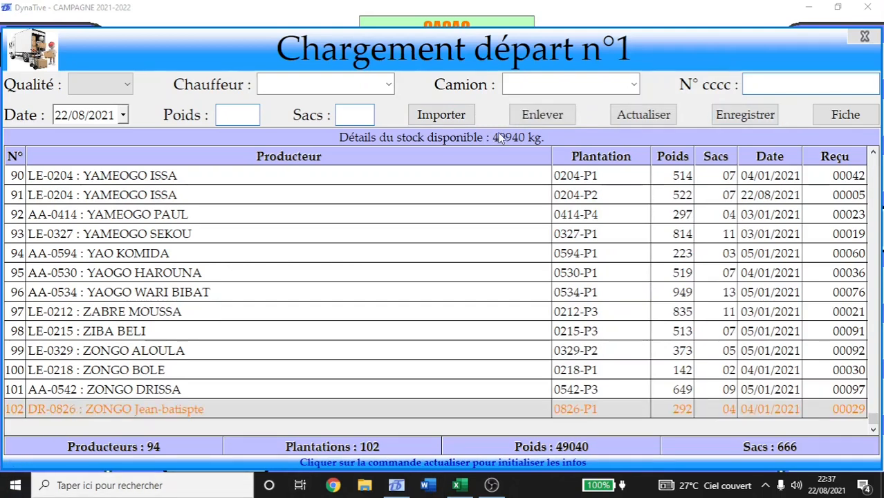
{"action": "left_click", "coordinate": [528, 119]}
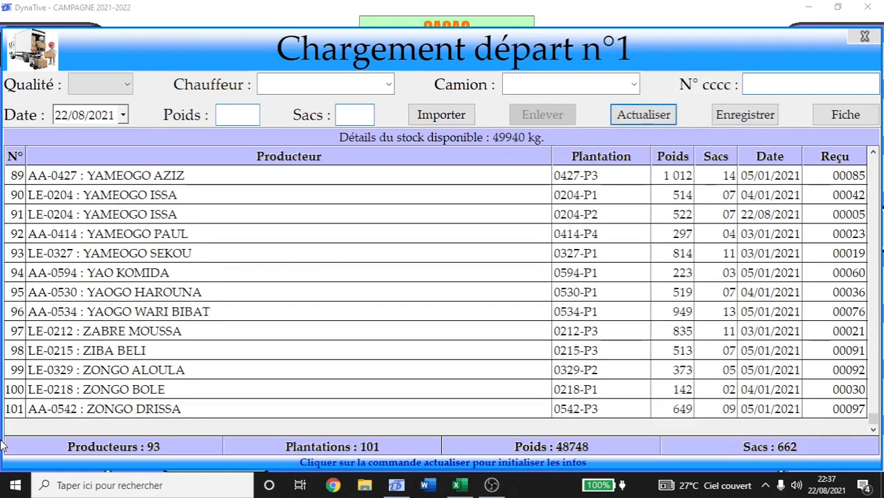
{"action": "left_click", "coordinate": [63, 410]}
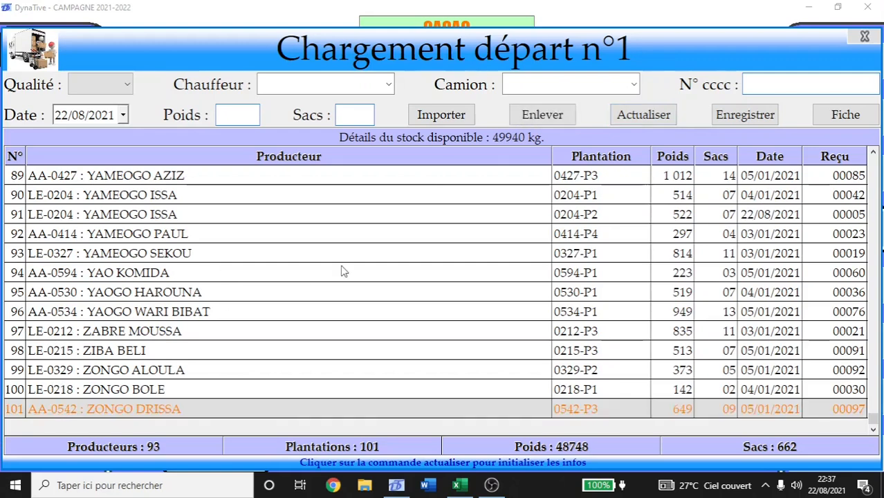
{"action": "left_click", "coordinate": [534, 117]}
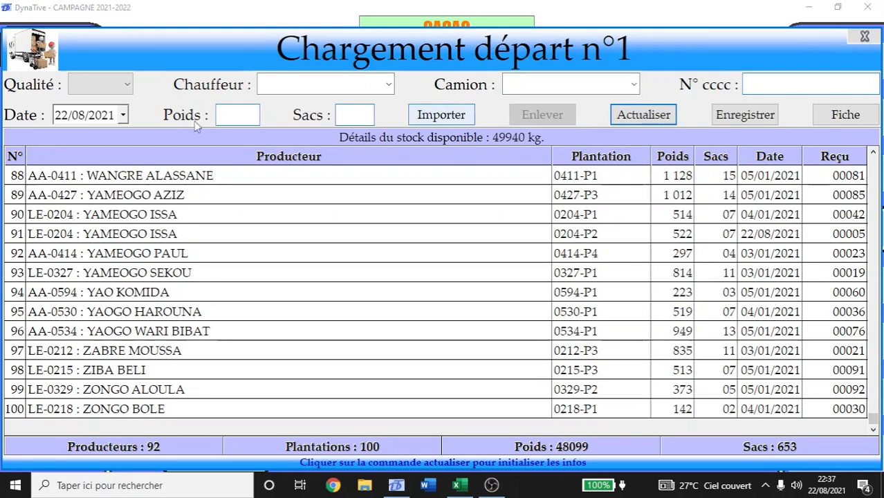
{"action": "left_click", "coordinate": [97, 89]}
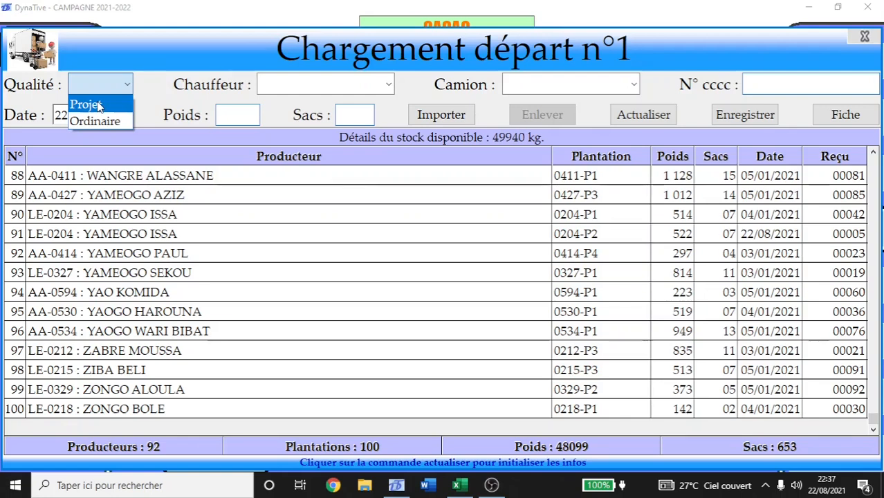
Set the loading quality to Projet.
{"action": "left_click", "coordinate": [99, 106]}
{"action": "left_click", "coordinate": [107, 95]}
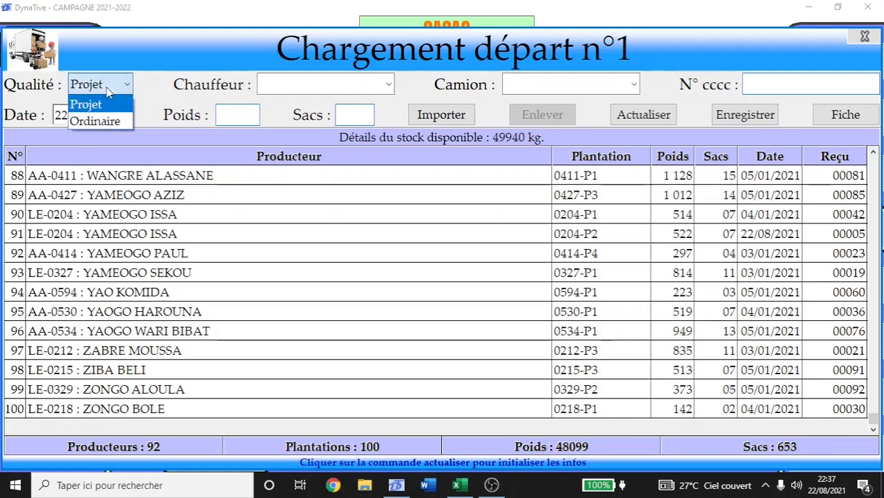
{"action": "left_click", "coordinate": [107, 122]}
{"action": "left_click", "coordinate": [129, 89]}
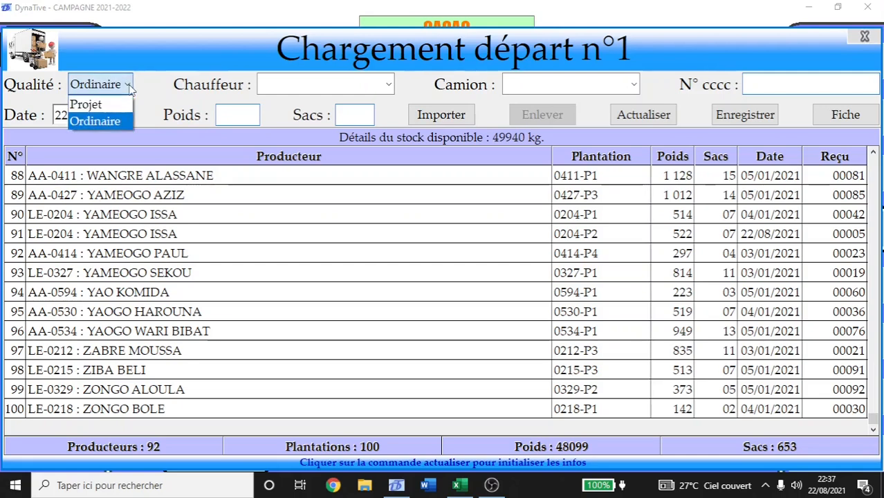
{"action": "left_click", "coordinate": [108, 105]}
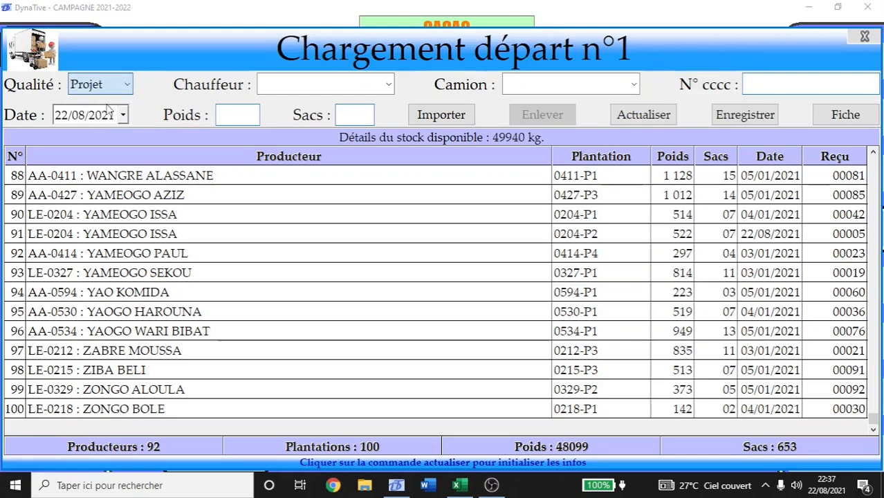
{"action": "left_click", "coordinate": [390, 84]}
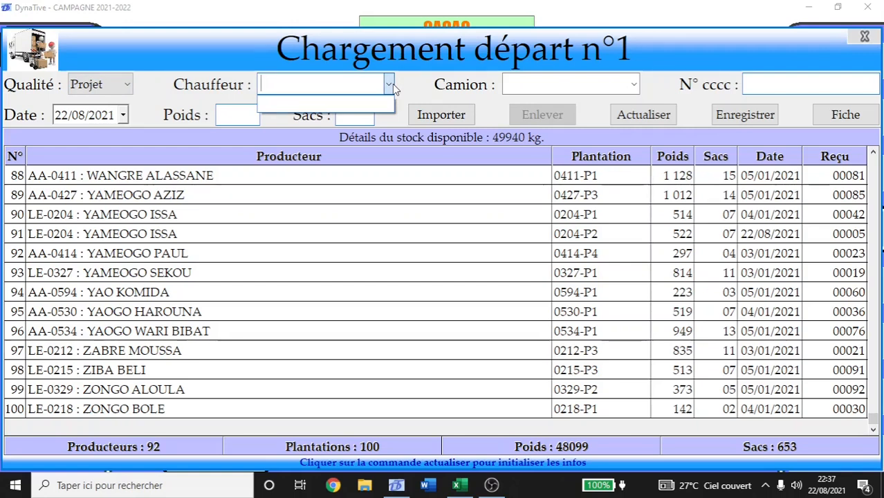
{"action": "left_click", "coordinate": [392, 84]}
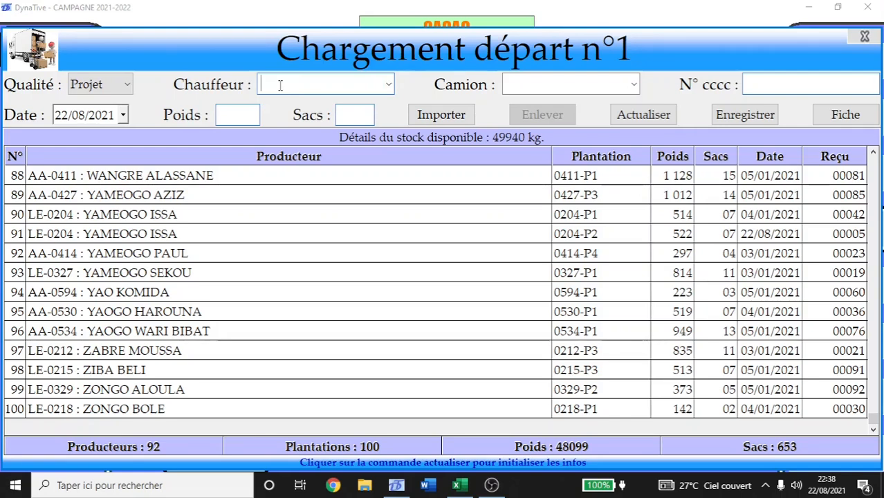
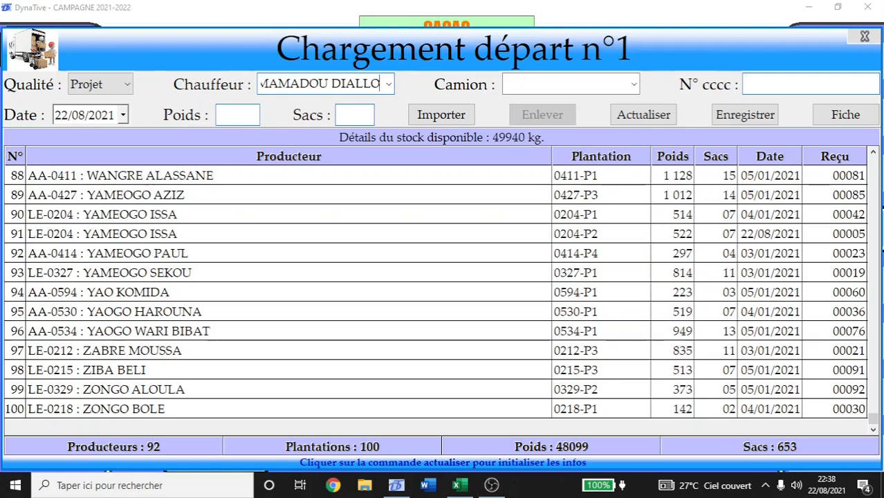
{"action": "left_click", "coordinate": [526, 81]}
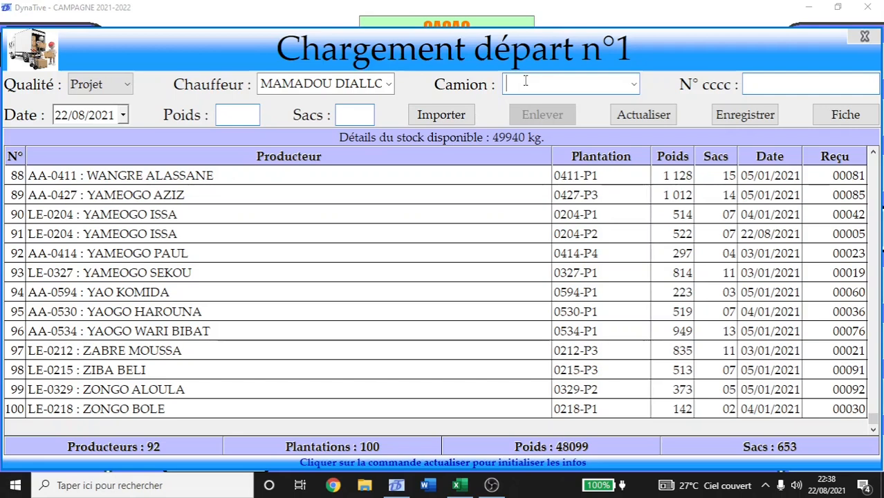
{"action": "type", "text": "9131 JC01"}
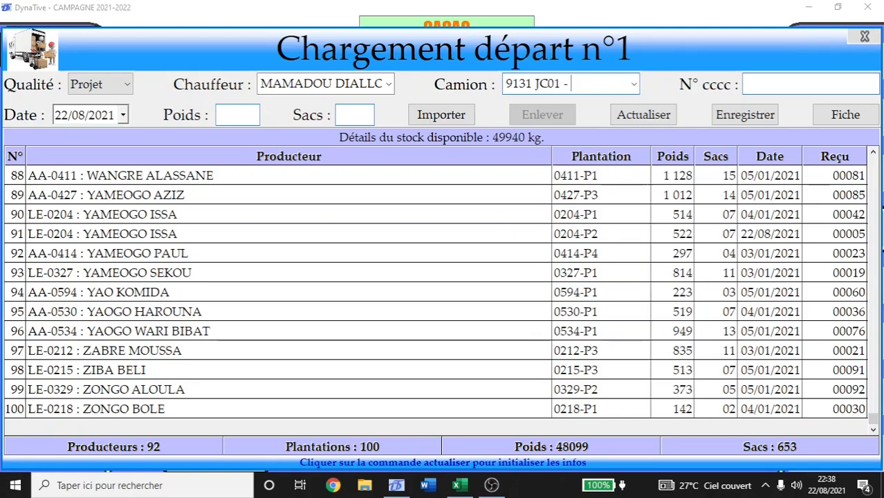
{"action": "type", "text": "- 153 HS0"}
{"action": "type", "text": "1"}
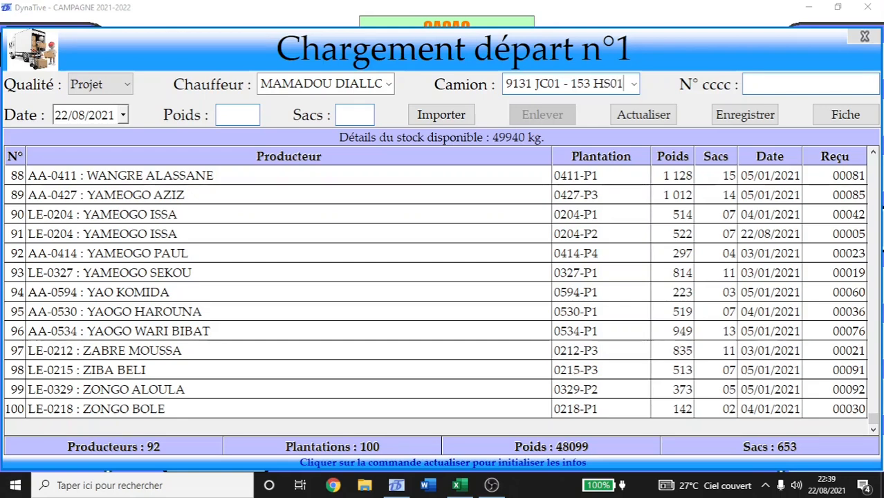
{"action": "left_click", "coordinate": [779, 83]}
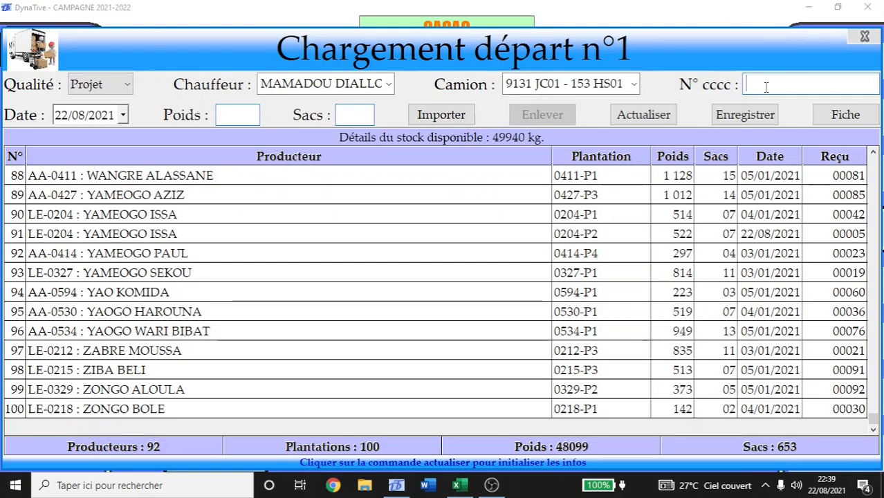
{"action": "type", "text": "SC0"}
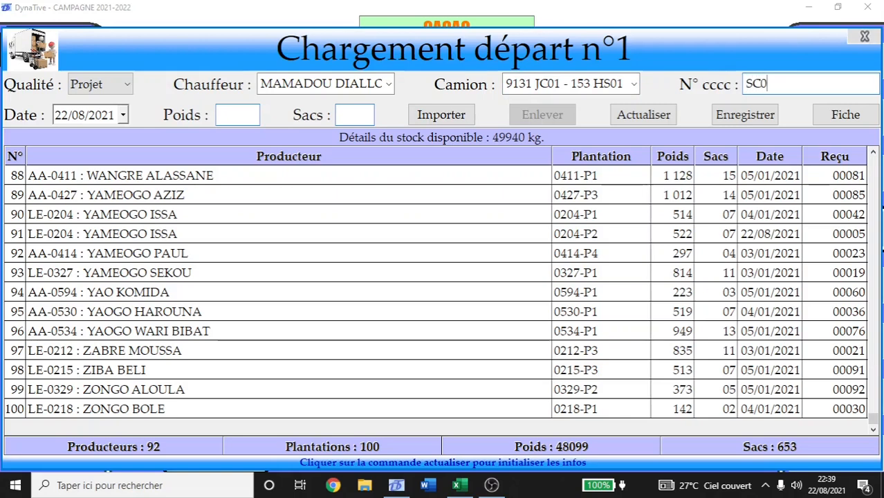
{"action": "type", "text": "10178-202"}
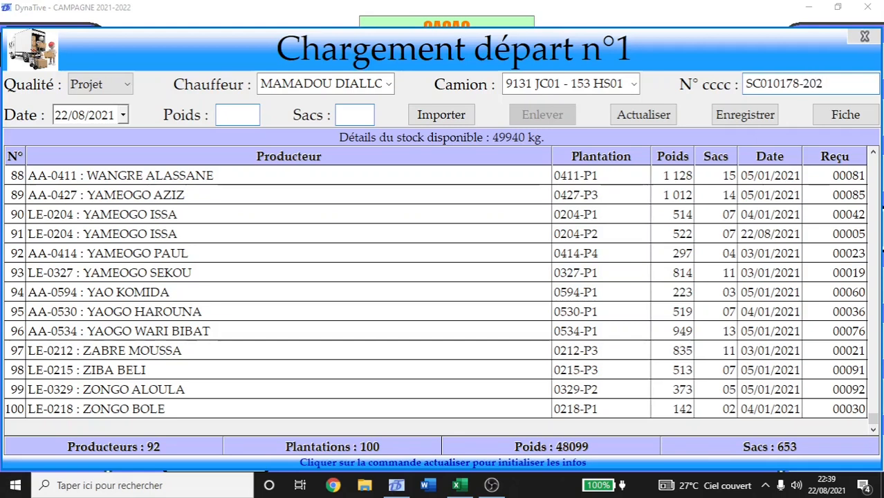
{"action": "type", "text": "0-2"}
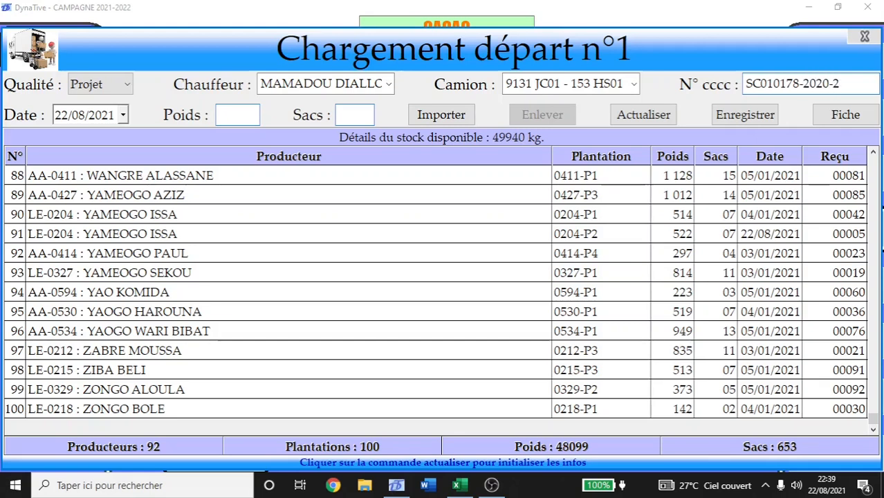
{"action": "type", "text": "-1"}
{"action": "left_click", "coordinate": [122, 115]}
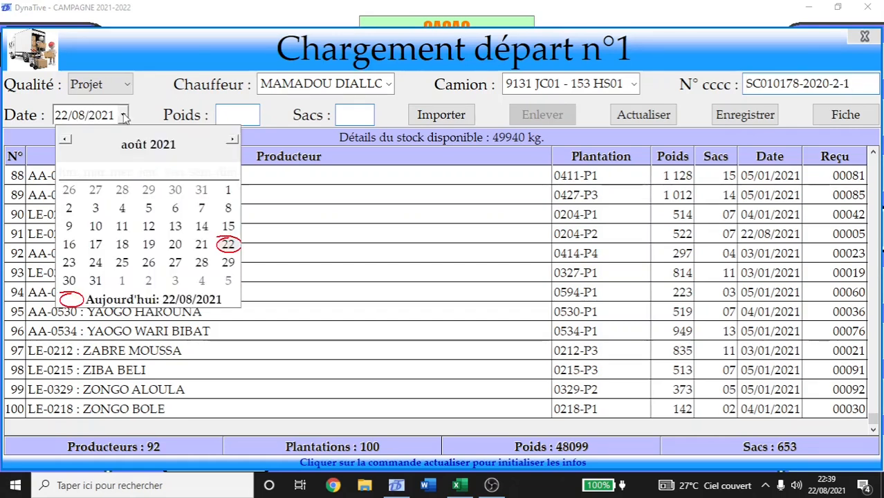
{"action": "left_click", "coordinate": [123, 116]}
Enter weight 49102 in Poids and 651 in Sacs.
{"action": "left_click", "coordinate": [232, 115]}
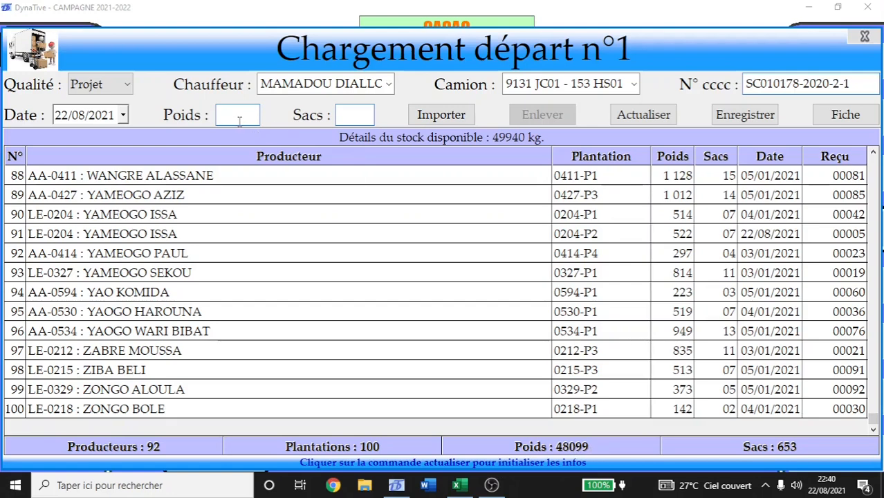
{"action": "type", "text": "49102"}
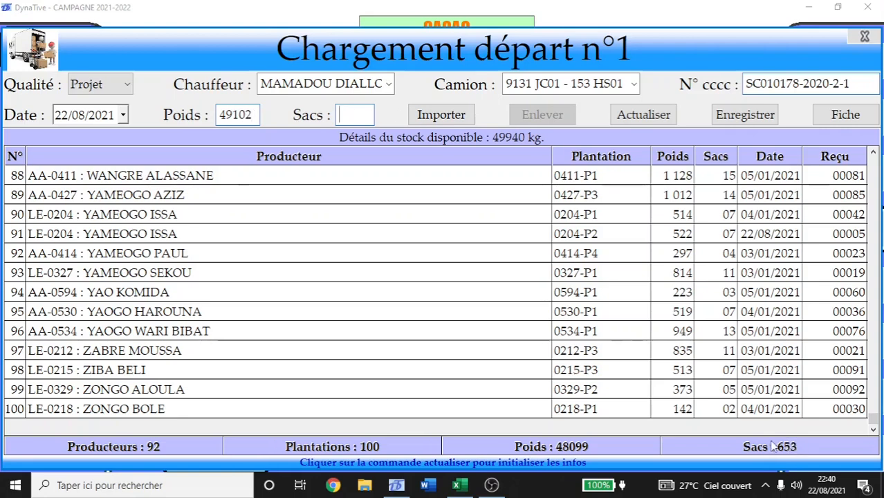
{"action": "type", "text": "651"}
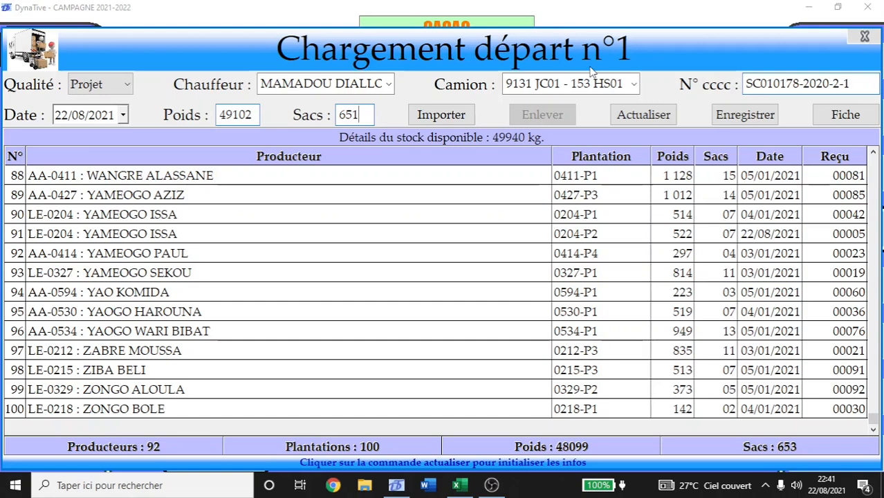
{"action": "key", "text": "Tab"}
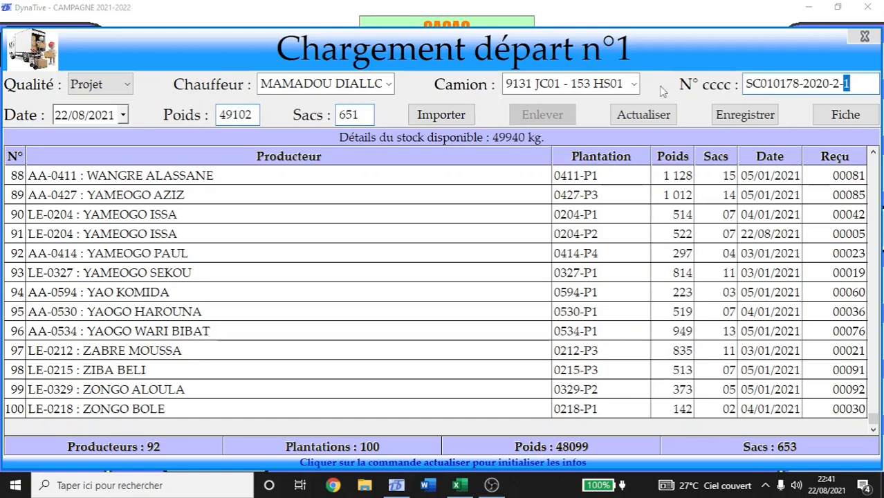
Save départ n°1 and select rows of the remaining départ n°2 stock (1841 kg).
{"action": "left_click", "coordinate": [739, 115]}
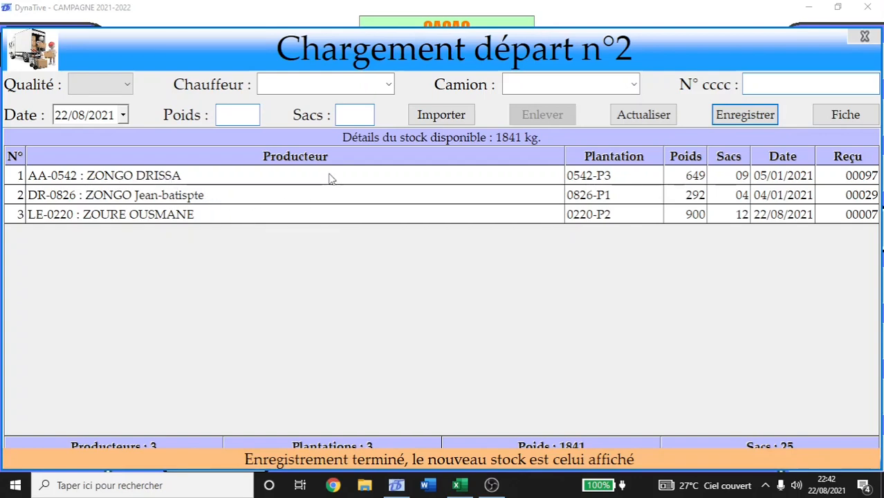
{"action": "left_click_drag", "start_coordinate": [328, 178], "coordinate": [333, 215]}
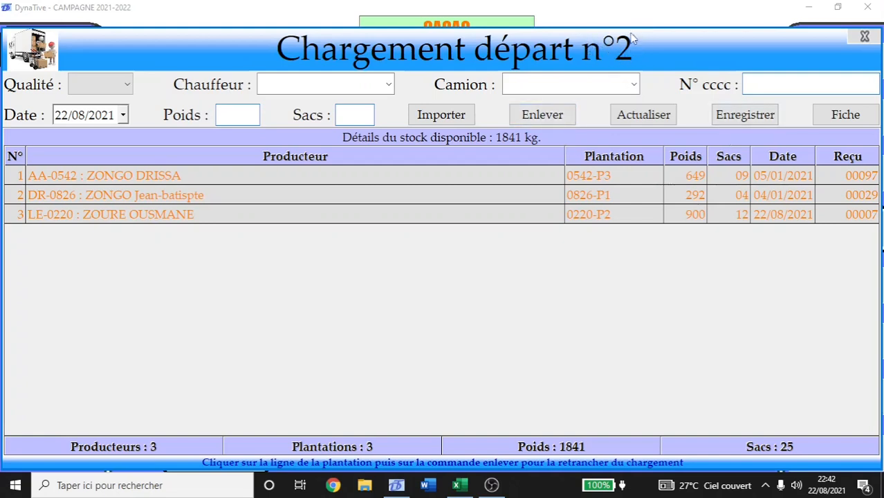
Close the Chargement départ n°2 form, which holds 1841 kg in 25 bags.
{"action": "left_click", "coordinate": [863, 37]}
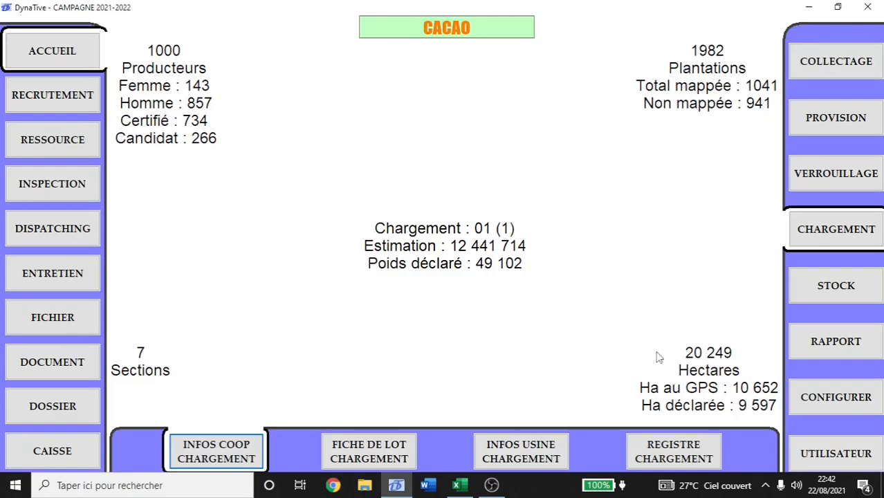
{"action": "left_click", "coordinate": [665, 446]}
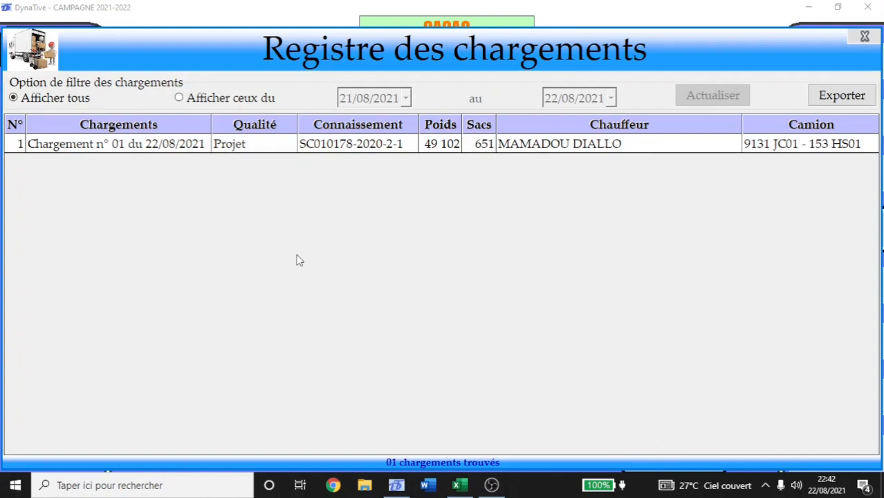
{"action": "left_click", "coordinate": [200, 146]}
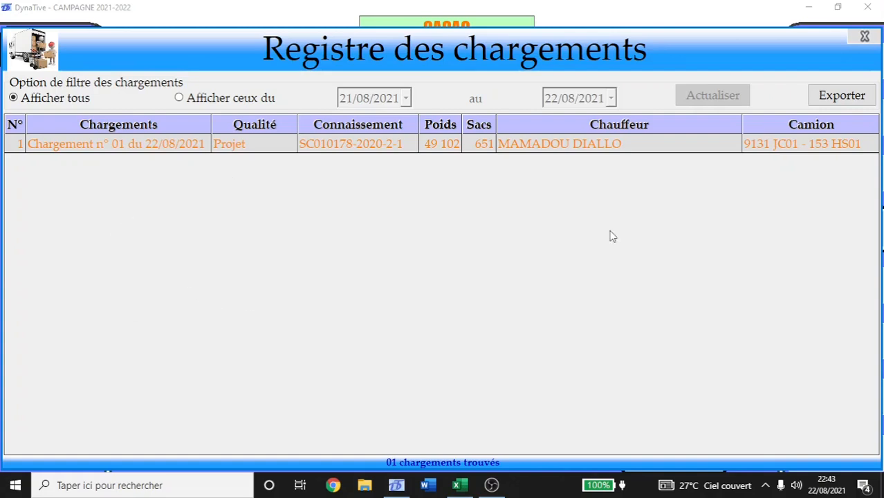
{"action": "left_click", "coordinate": [862, 38]}
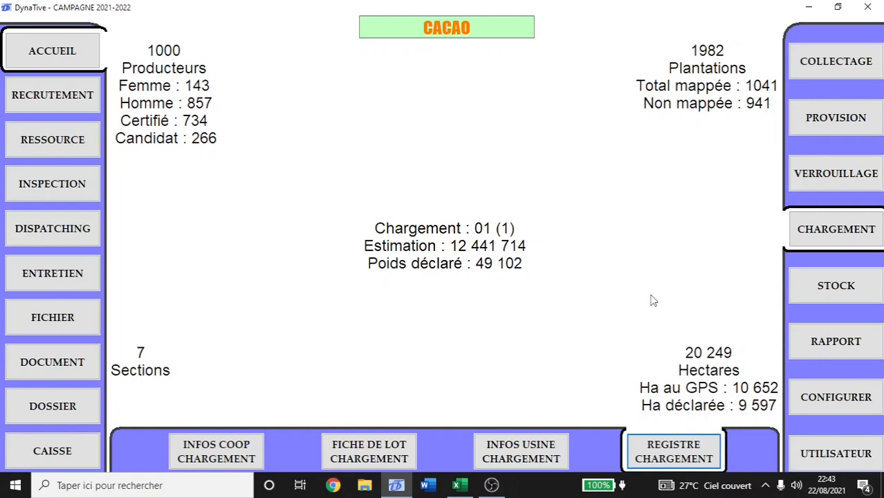
Display the fiche de lot of Chargement N° 1 du 22/08/2021 from the loadings in progress.
{"action": "left_click", "coordinate": [360, 450]}
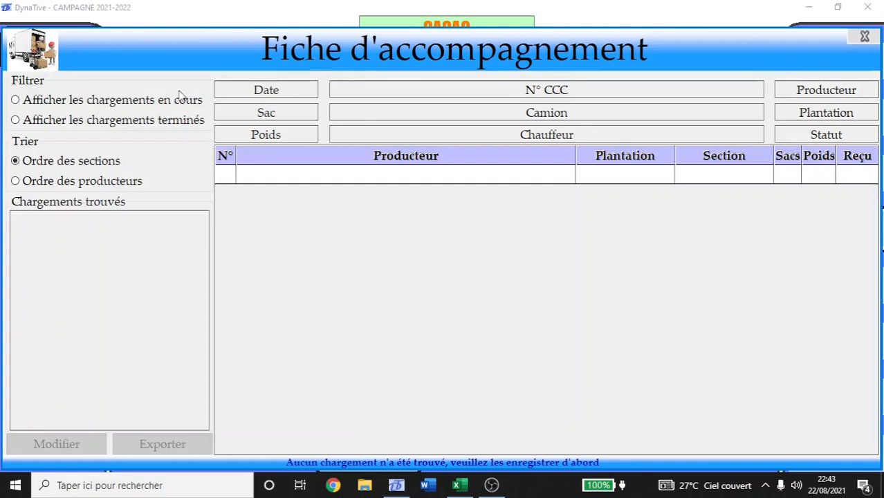
{"action": "left_click", "coordinate": [56, 104]}
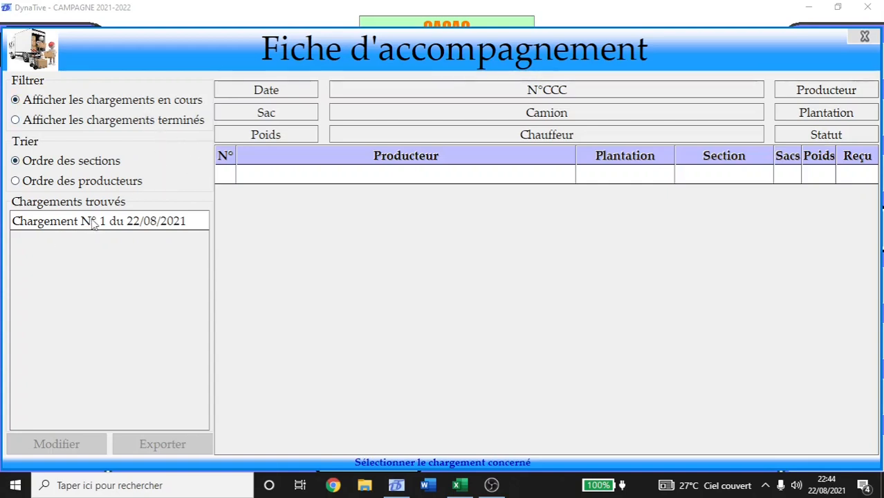
{"action": "left_click", "coordinate": [159, 226]}
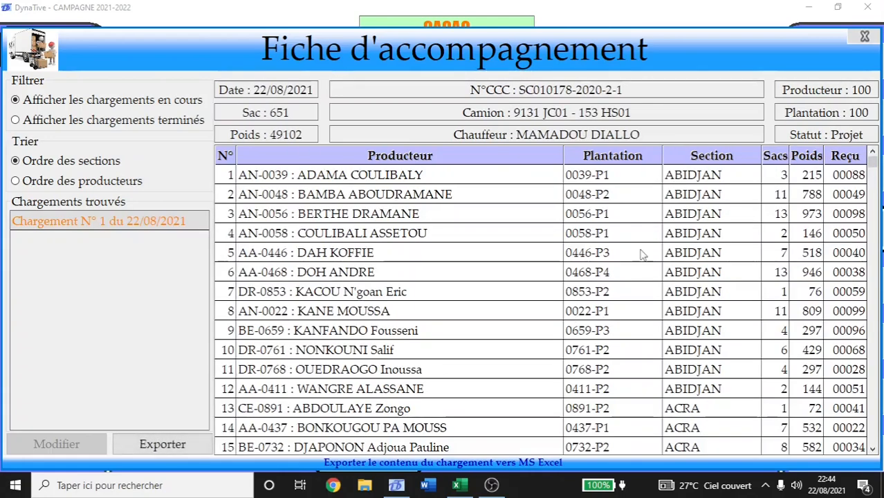
{"action": "left_click_drag", "start_coordinate": [873, 164], "coordinate": [864, 389]}
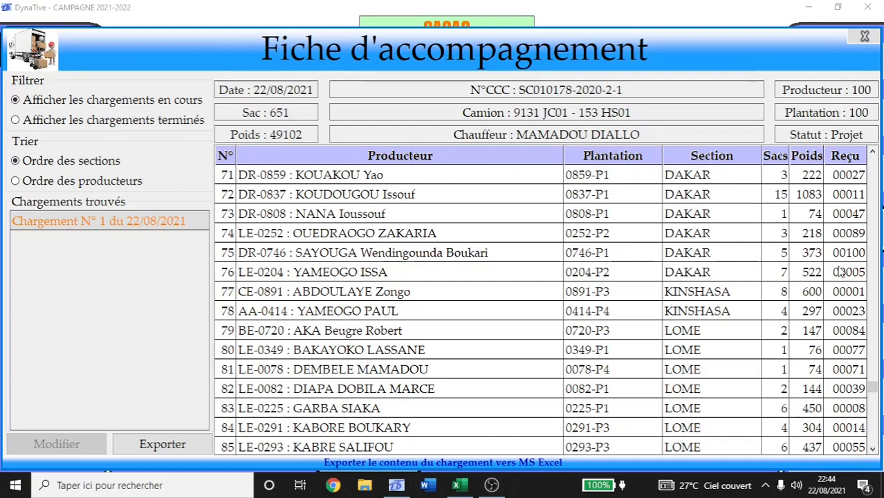
Review producer rows 73–75 and export the loading's producer list to Excel.
{"action": "left_click", "coordinate": [404, 212]}
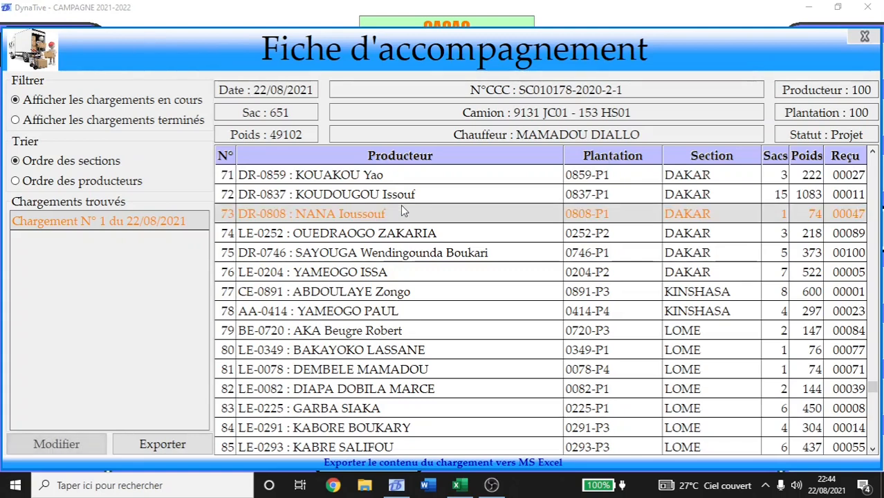
{"action": "left_click", "coordinate": [405, 236]}
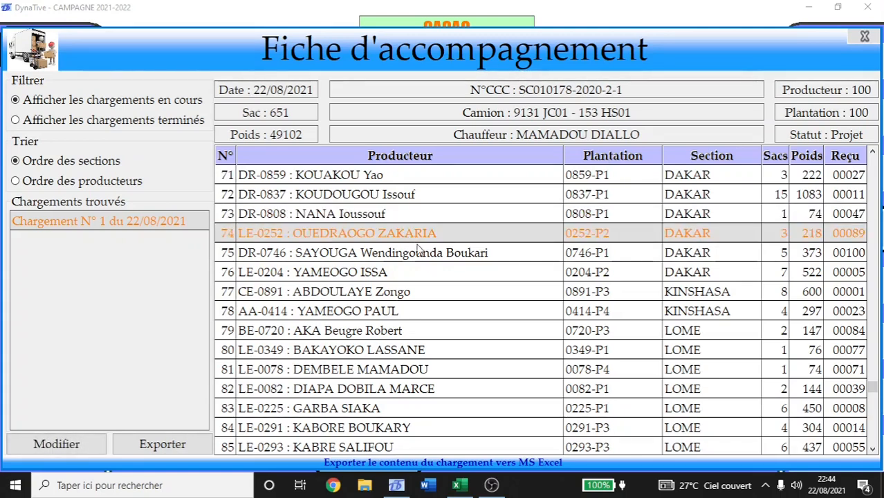
{"action": "left_click", "coordinate": [422, 254]}
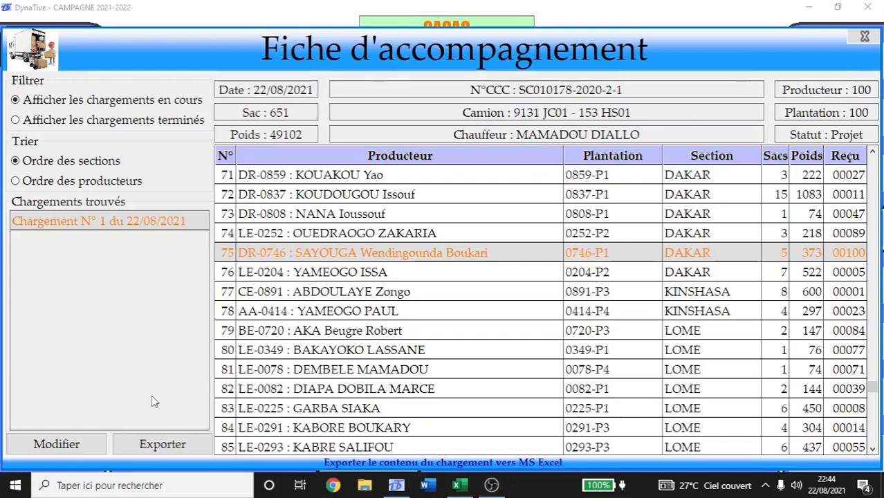
{"action": "left_click", "coordinate": [161, 449]}
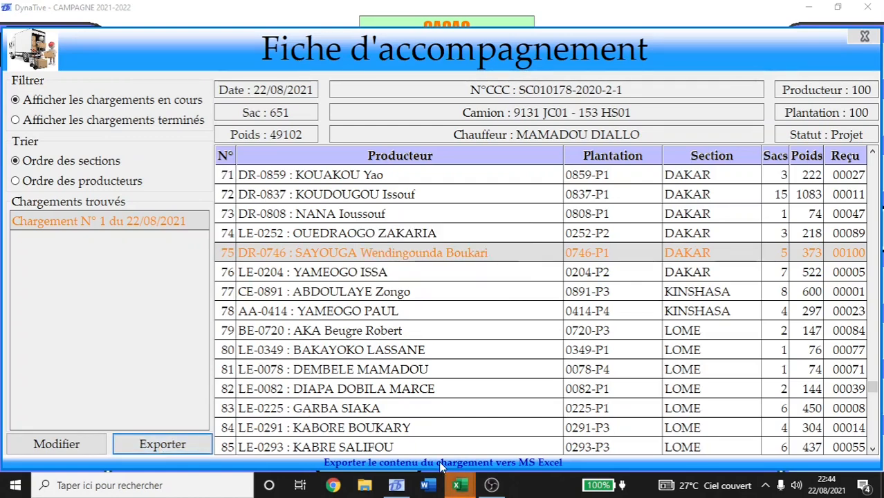
Bring up the exported Classeur2 workbook and scroll down through it to row 107.
{"action": "left_click", "coordinate": [456, 489]}
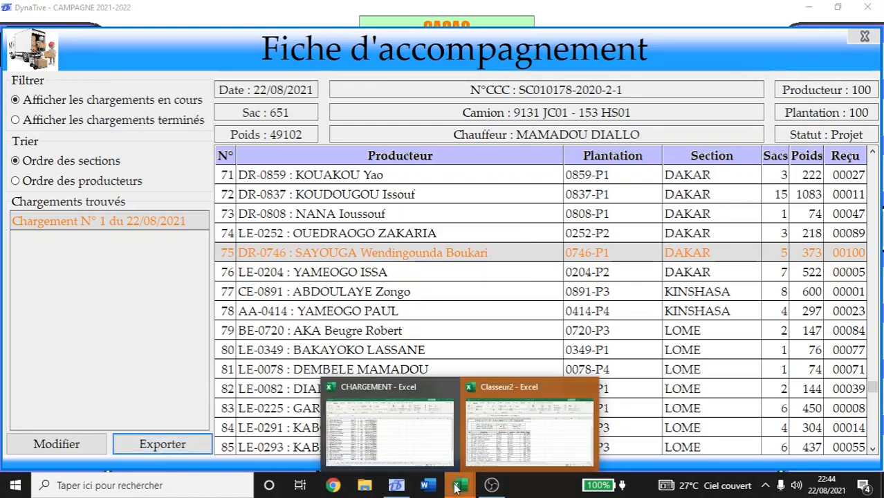
{"action": "left_click", "coordinate": [525, 436]}
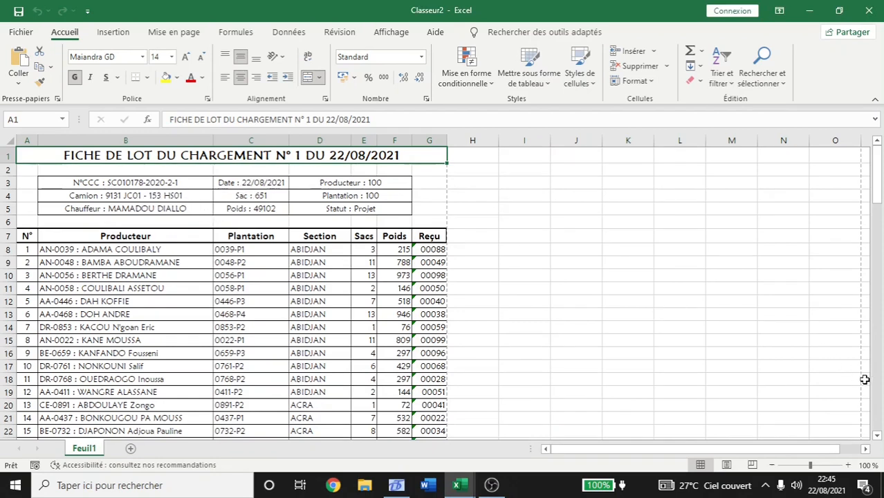
{"action": "left_click", "coordinate": [878, 436]}
{"action": "left_click", "coordinate": [878, 436]}
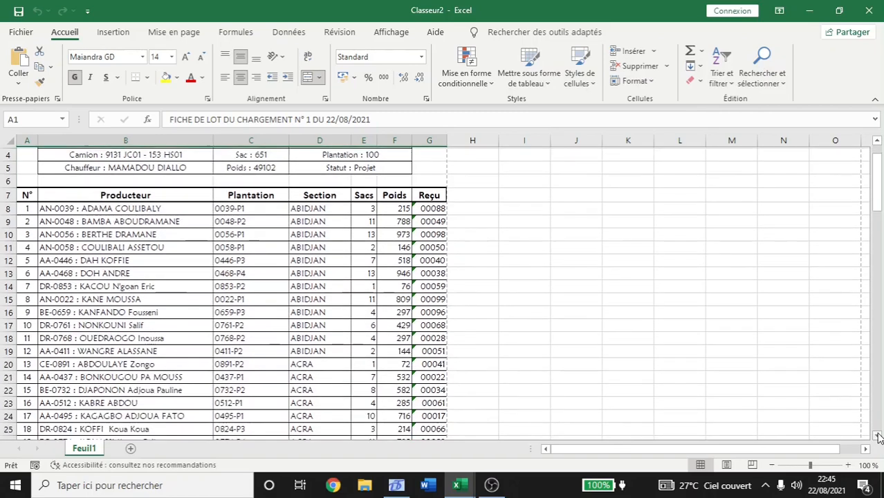
{"action": "left_click", "coordinate": [879, 436]}
{"action": "left_click", "coordinate": [878, 436]}
{"action": "left_click", "coordinate": [878, 436]}
{"action": "left_click", "coordinate": [878, 436]}
{"action": "left_click", "coordinate": [878, 436]}
{"action": "left_click_drag", "start_coordinate": [878, 436], "coordinate": [878, 436]}
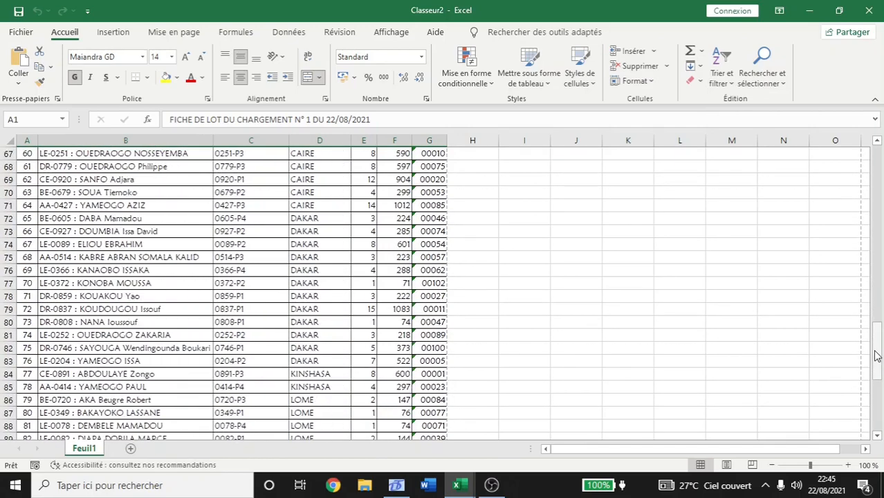
{"action": "left_click_drag", "start_coordinate": [877, 355], "coordinate": [878, 407]}
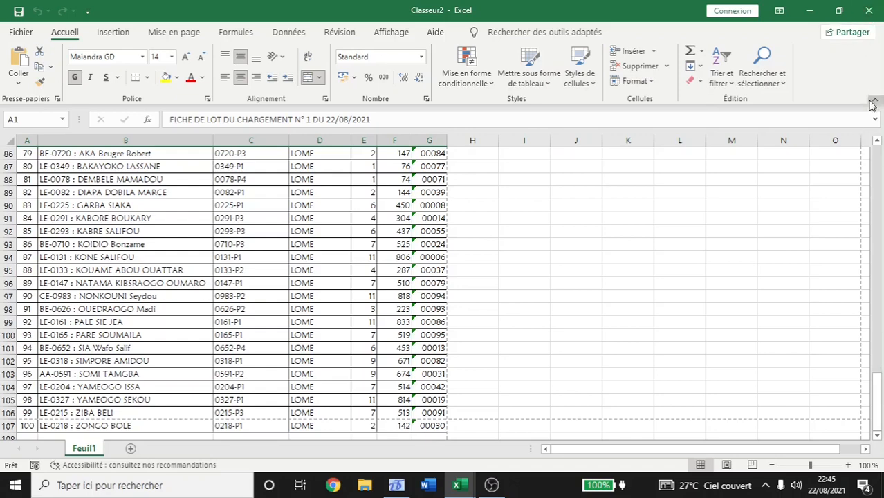
Scroll back to the top of Classeur2 and close the workbook.
{"action": "left_click", "coordinate": [877, 171]}
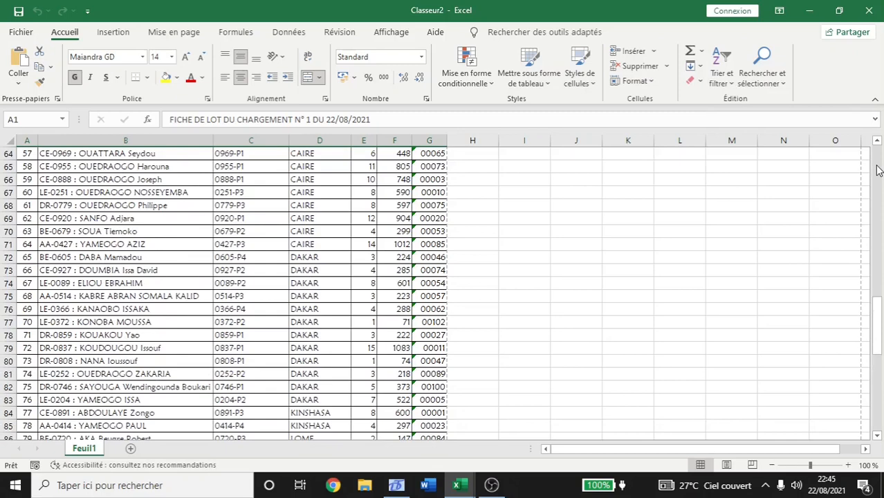
{"action": "left_click", "coordinate": [878, 170]}
{"action": "left_click", "coordinate": [877, 170]}
{"action": "left_click", "coordinate": [878, 170]}
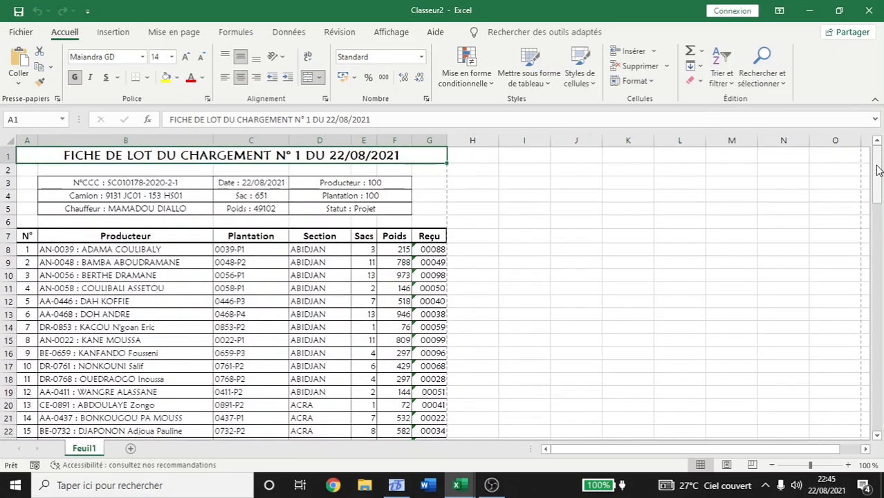
{"action": "left_click_drag", "start_coordinate": [877, 166], "coordinate": [875, 153]}
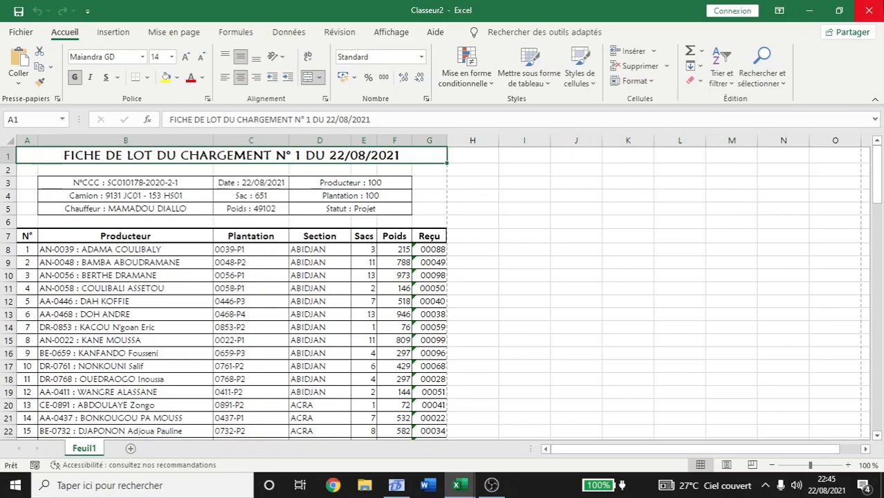
{"action": "left_click", "coordinate": [871, 10]}
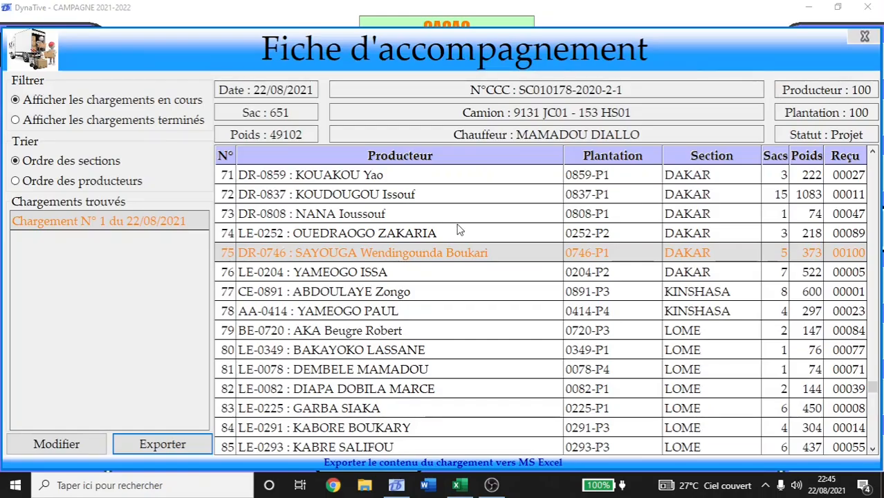
Close the Fiche d'accompagnement to return to the CACAO dashboard showing loading 01 at 49 102 kg.
{"action": "left_click", "coordinate": [864, 38]}
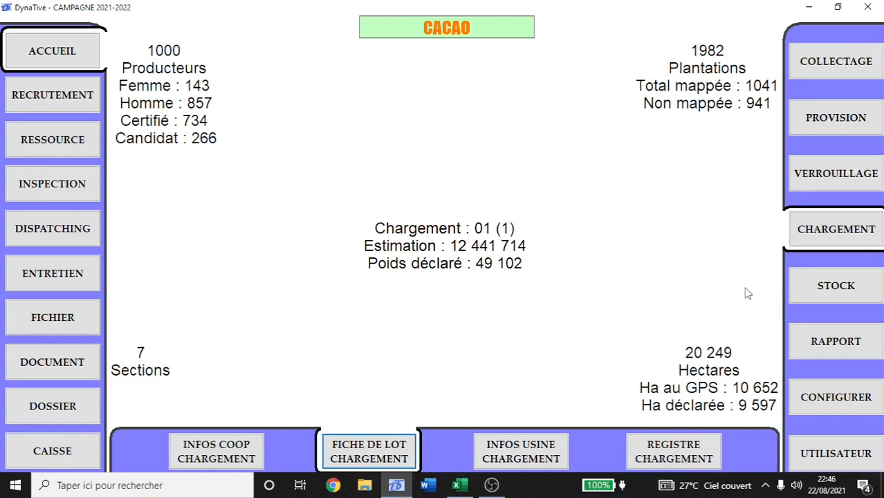
Open the Fichier traçabilité through Dispatching, Historique and Gros fichier récapitulatif.
{"action": "left_click", "coordinate": [66, 231]}
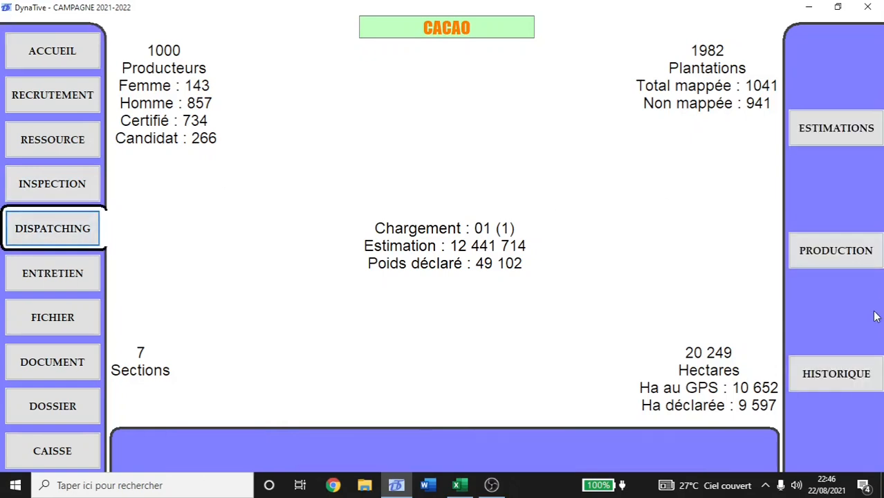
{"action": "left_click", "coordinate": [854, 370]}
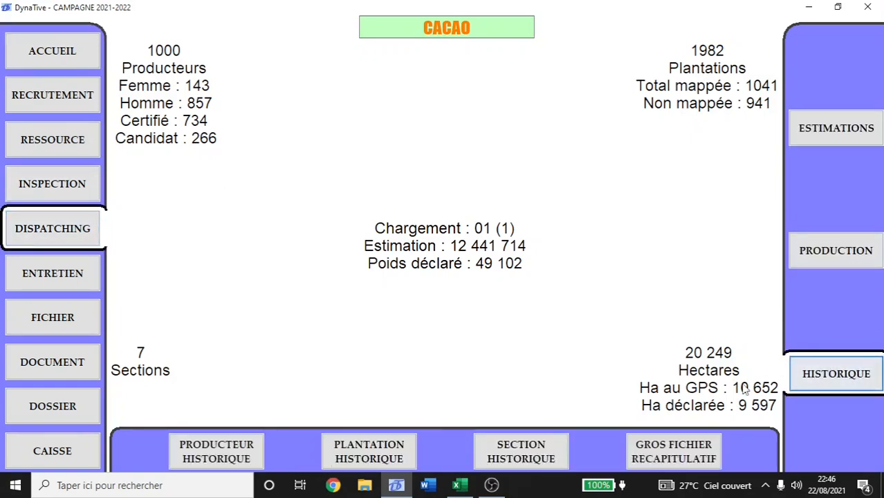
{"action": "left_click", "coordinate": [692, 450]}
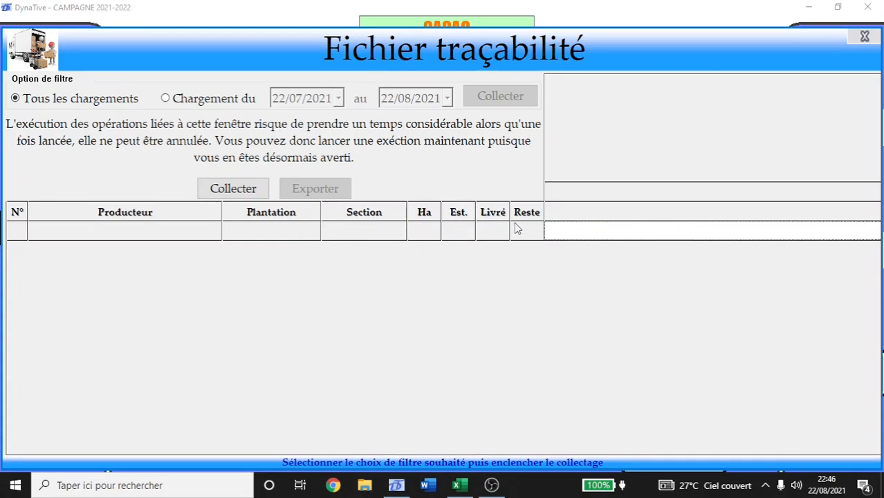
Collect the traceability data for all loadings and confirm the Avis de collecte.
{"action": "left_click", "coordinate": [233, 189]}
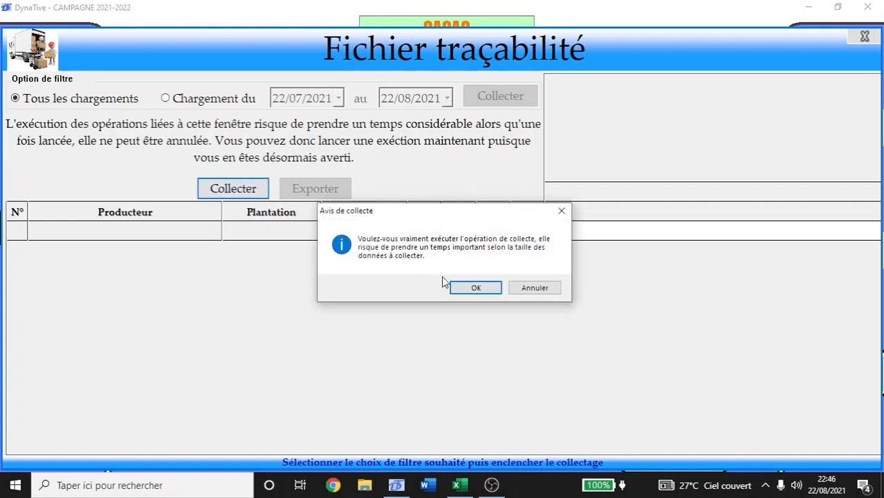
{"action": "left_click", "coordinate": [475, 290]}
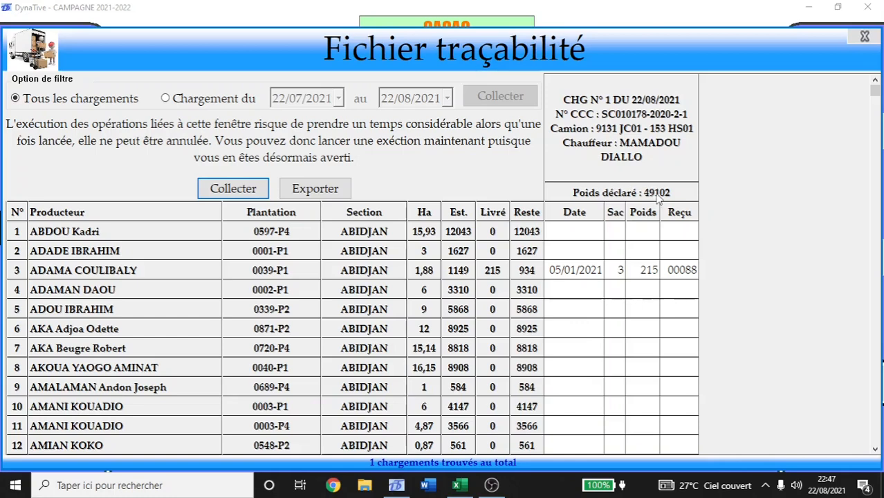
{"action": "left_click", "coordinate": [575, 270]}
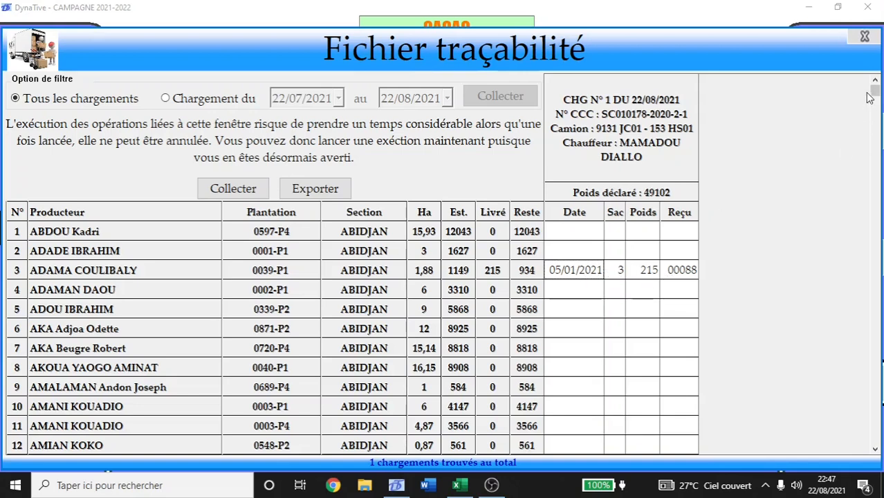
{"action": "left_click", "coordinate": [566, 235]}
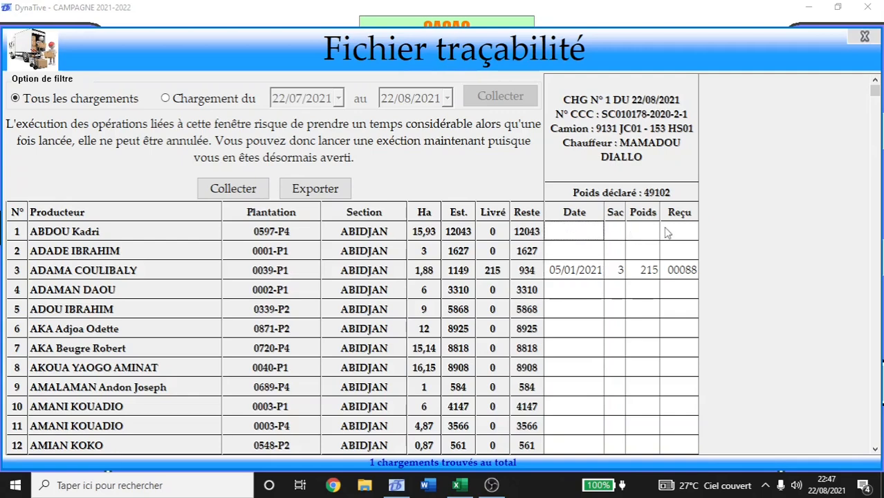
{"action": "left_click_drag", "start_coordinate": [876, 95], "coordinate": [878, 180]}
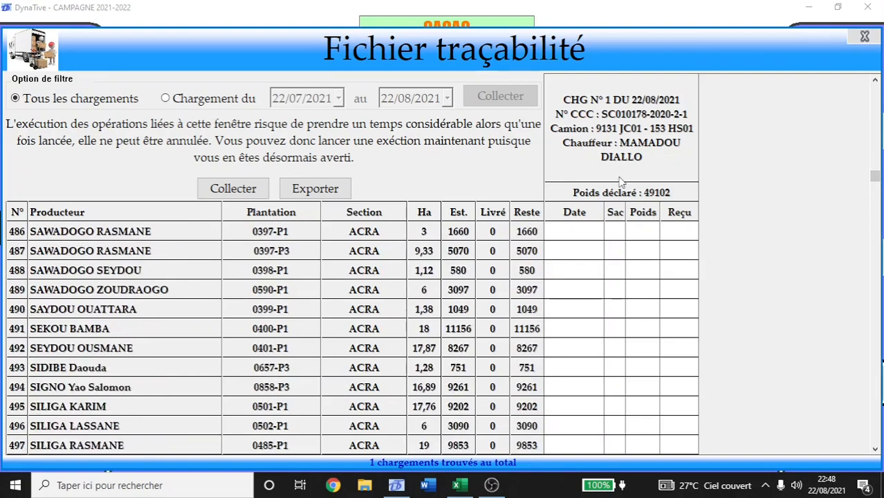
Export the traceability table to a new Excel workbook, confirming the Avis d'exportation.
{"action": "left_click", "coordinate": [318, 192]}
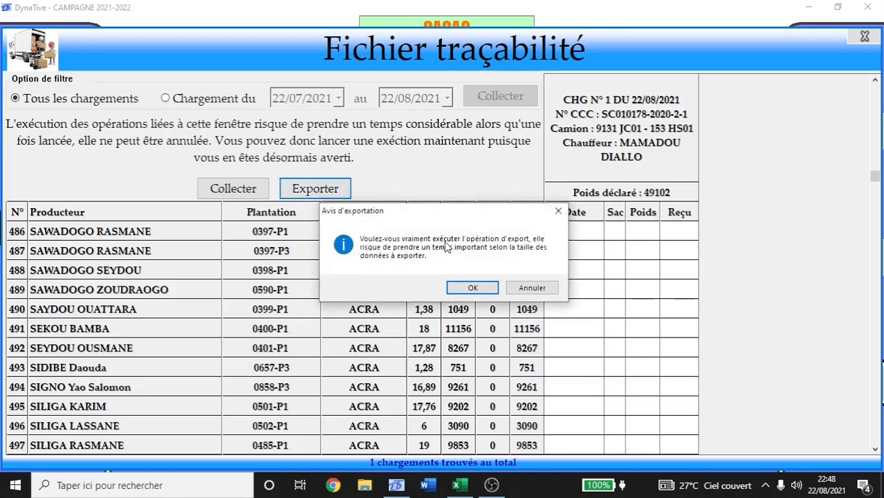
{"action": "left_click", "coordinate": [473, 289]}
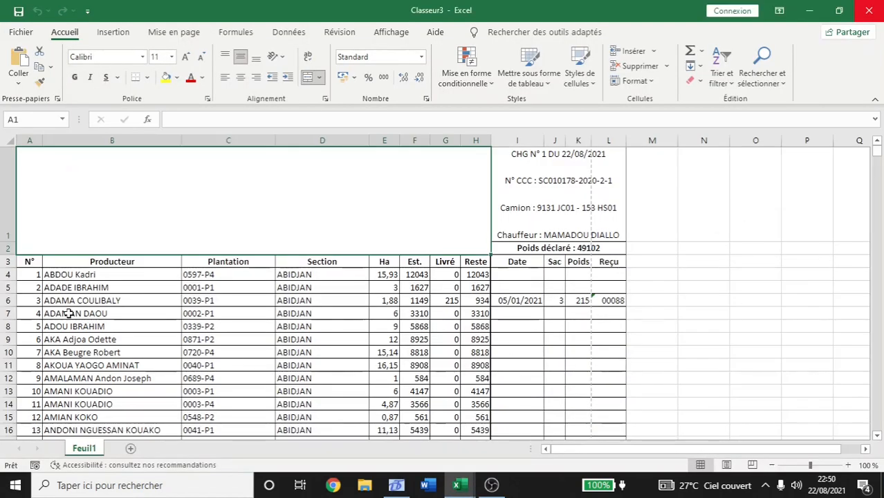
{"action": "left_click", "coordinate": [539, 326]}
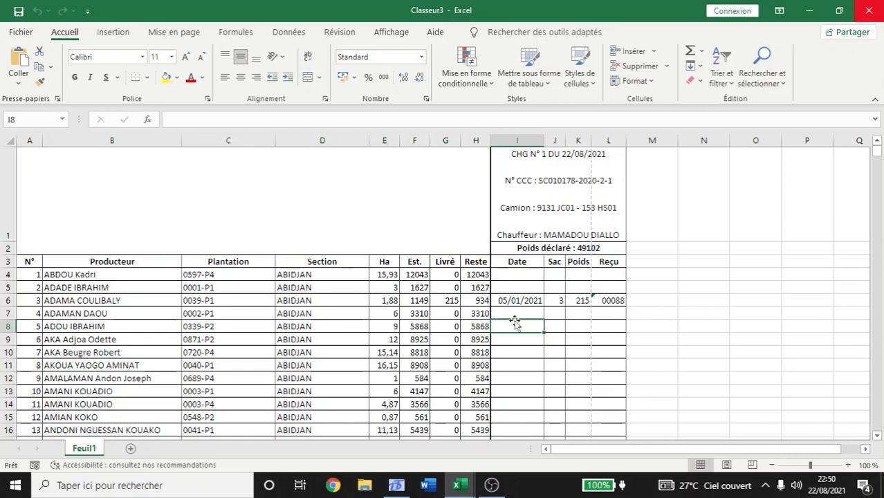
{"action": "left_click", "coordinate": [385, 267]}
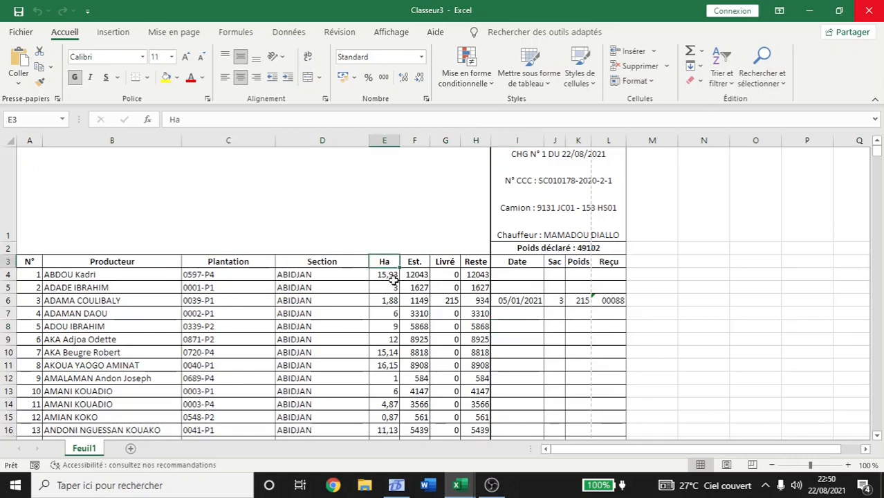
{"action": "left_click", "coordinate": [414, 268]}
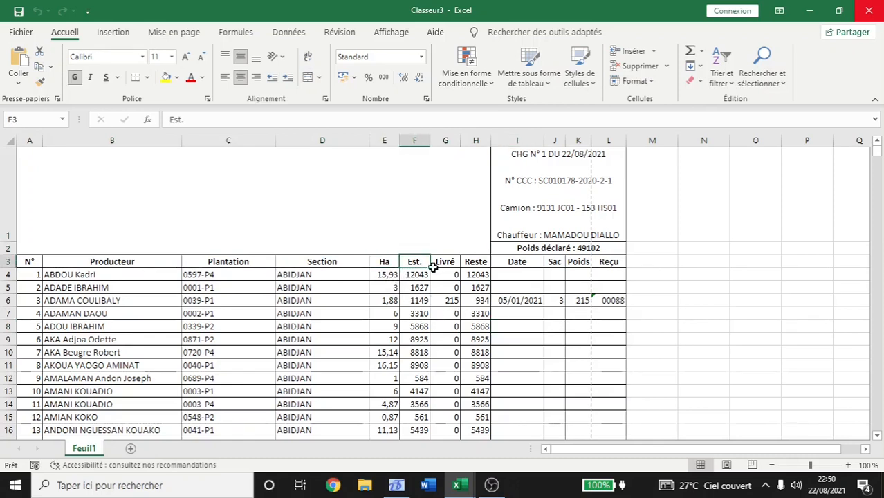
{"action": "left_click", "coordinate": [446, 263]}
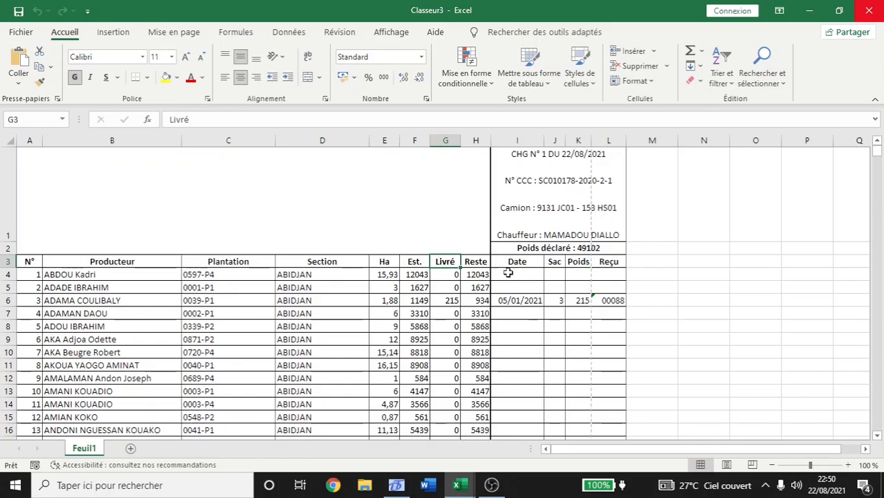
{"action": "left_click", "coordinate": [416, 304]}
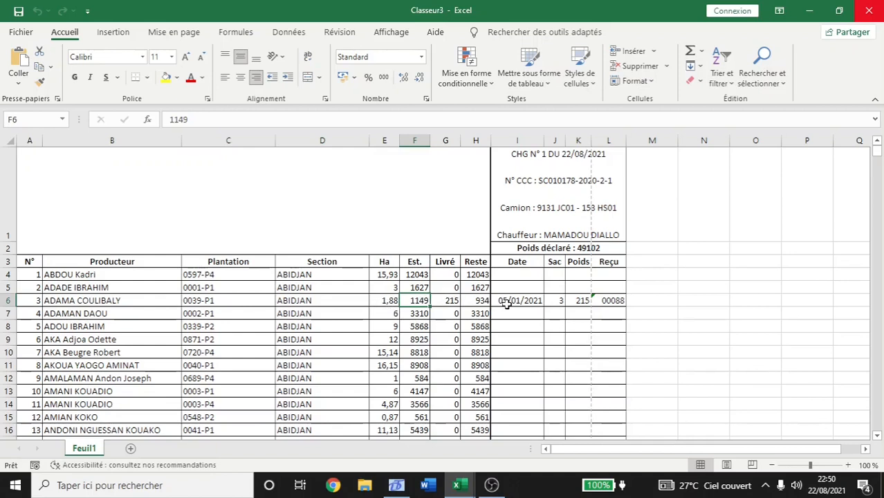
{"action": "left_click", "coordinate": [583, 303]}
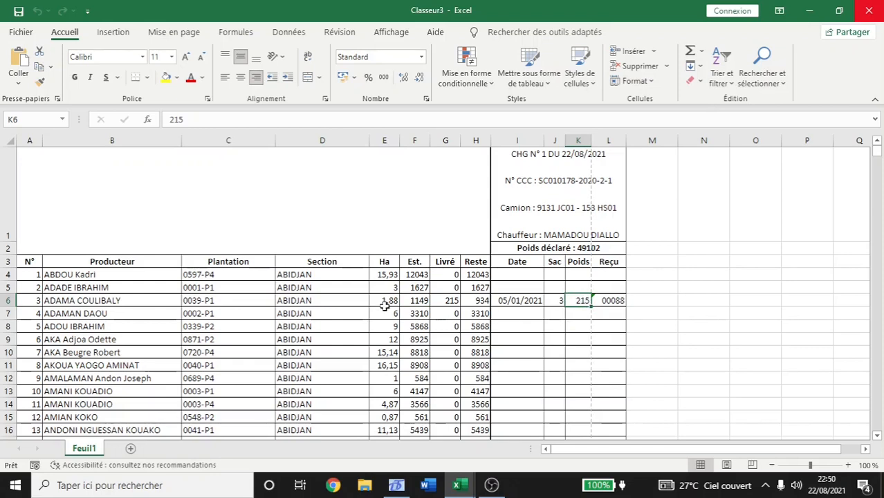
{"action": "left_click", "coordinate": [476, 303]}
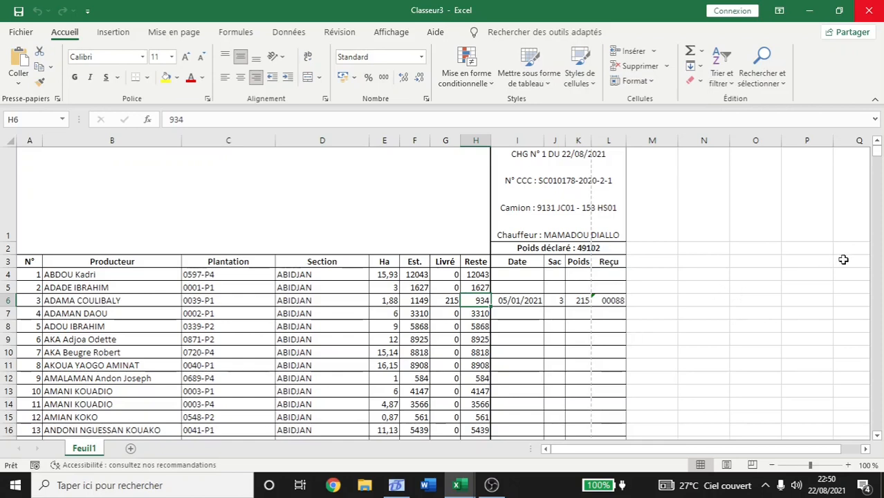
{"action": "left_click_drag", "start_coordinate": [878, 151], "coordinate": [877, 183]}
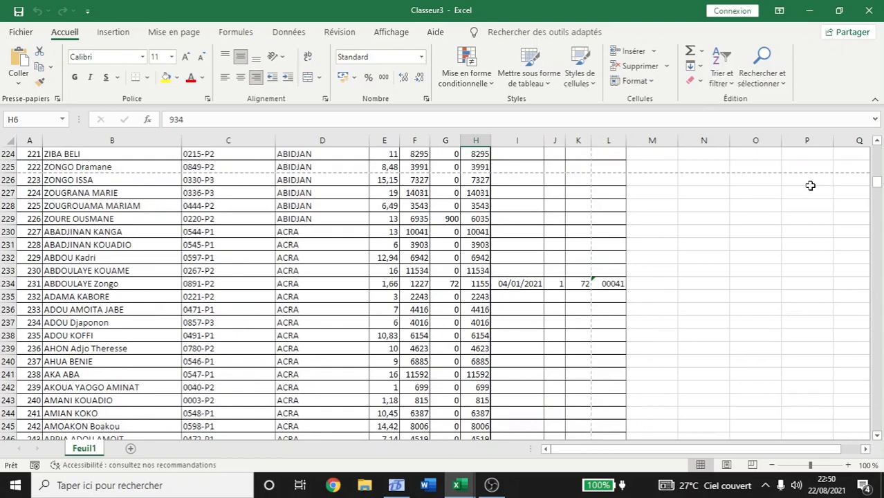
{"action": "left_click", "coordinate": [877, 173]}
{"action": "left_click_drag", "start_coordinate": [877, 183], "coordinate": [877, 149]}
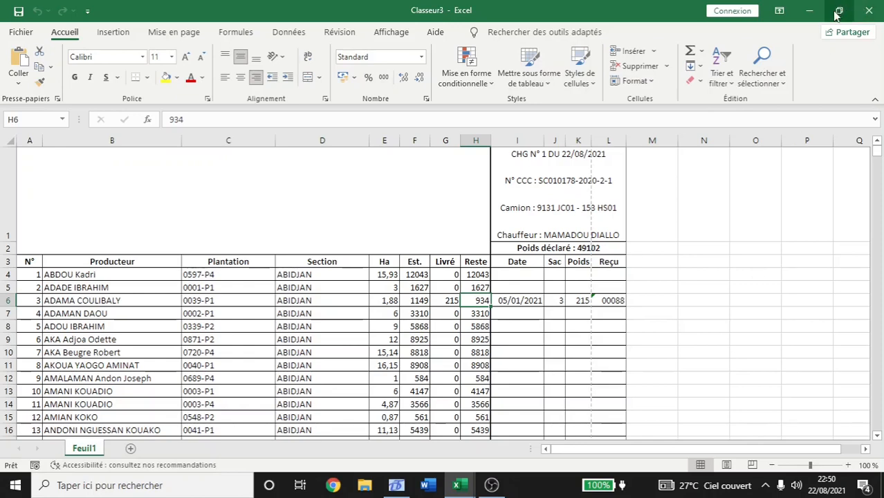
Minimize the Excel workbook and close the Fichier traçabilité window.
{"action": "left_click", "coordinate": [811, 12]}
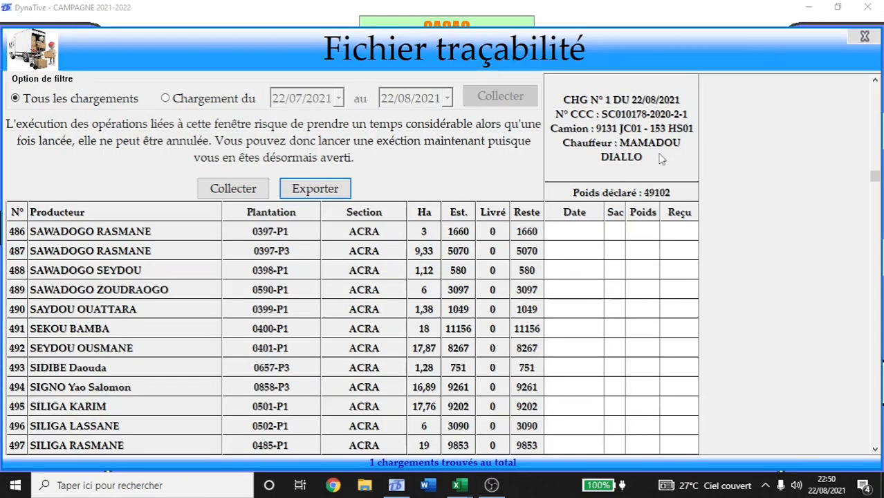
{"action": "left_click", "coordinate": [865, 35]}
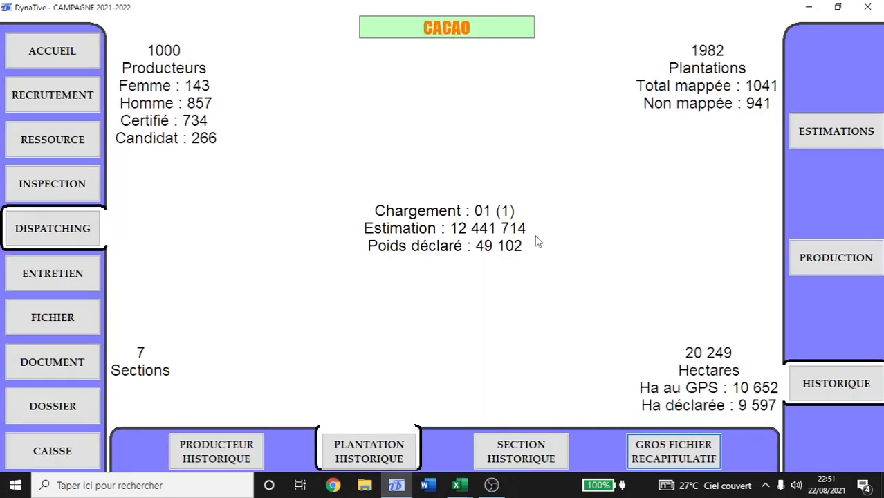